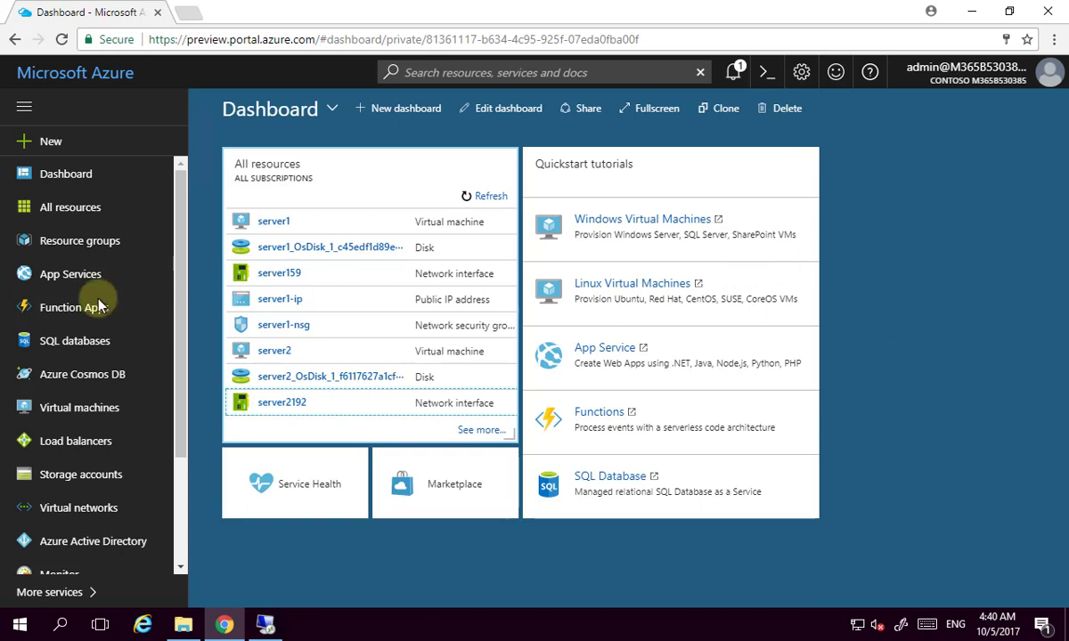
List the virtual machines, showing server1 and server2 running in sync-rg.
{"action": "left_click", "coordinate": [80, 407]}
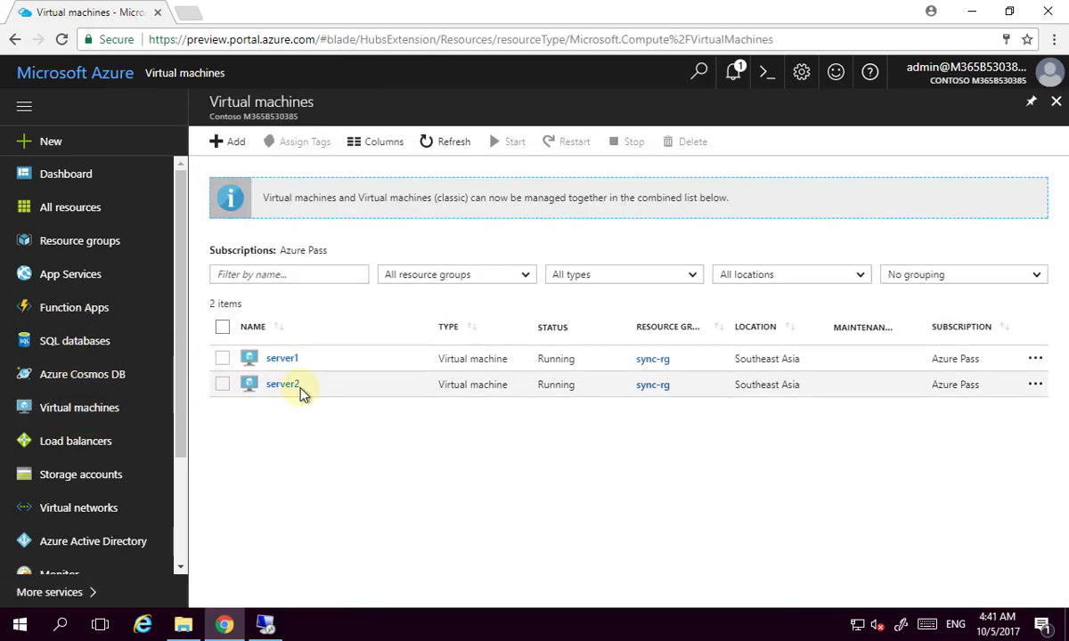
{"action": "left_click", "coordinate": [972, 11]}
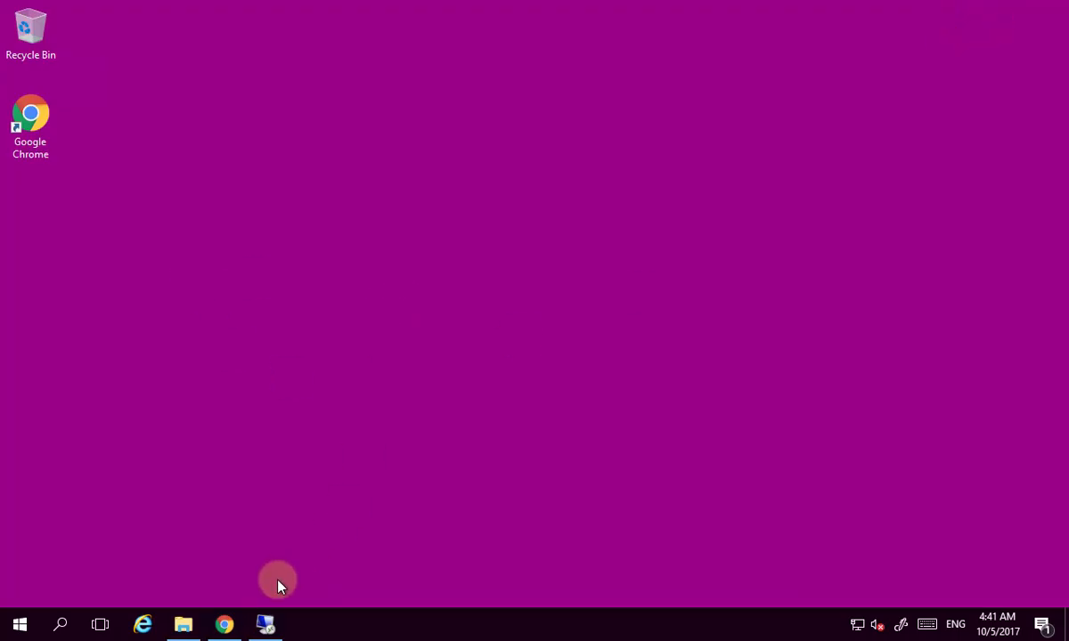
Check the server2 remote desktop session, then return to the portal's virtual machines list.
{"action": "left_click", "coordinate": [266, 623]}
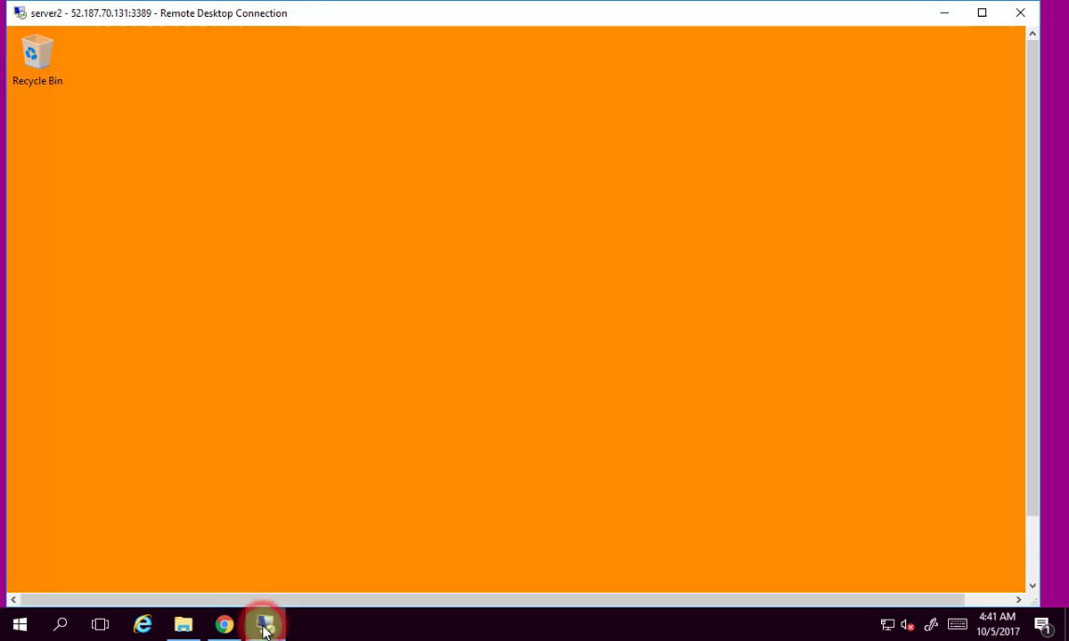
{"action": "left_click", "coordinate": [1032, 546]}
{"action": "left_click_drag", "start_coordinate": [1032, 546], "coordinate": [1029, 385]}
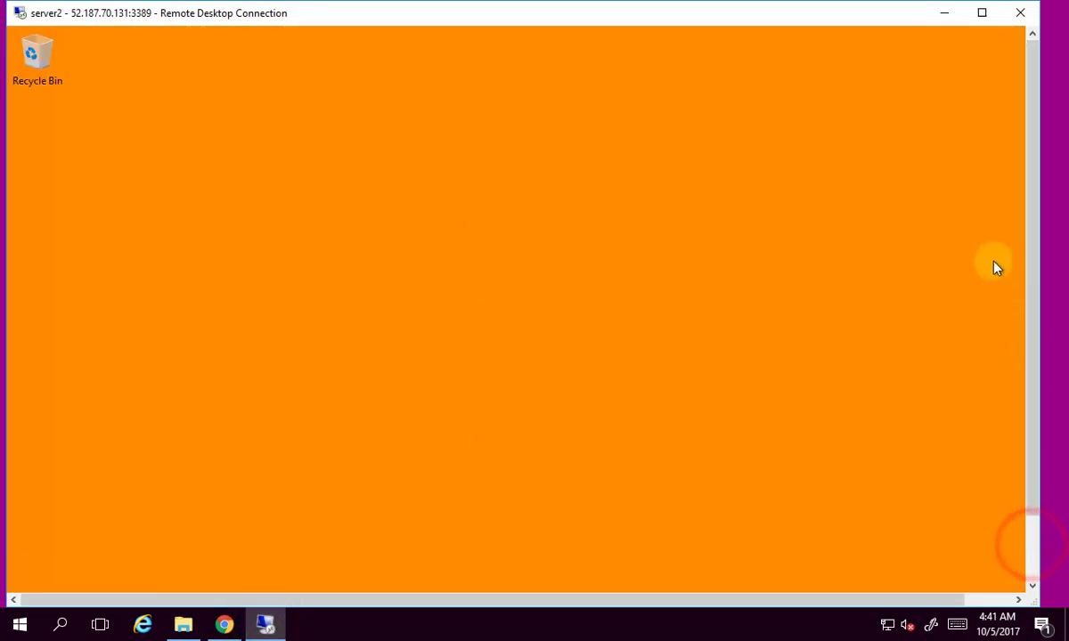
{"action": "left_click", "coordinate": [945, 14]}
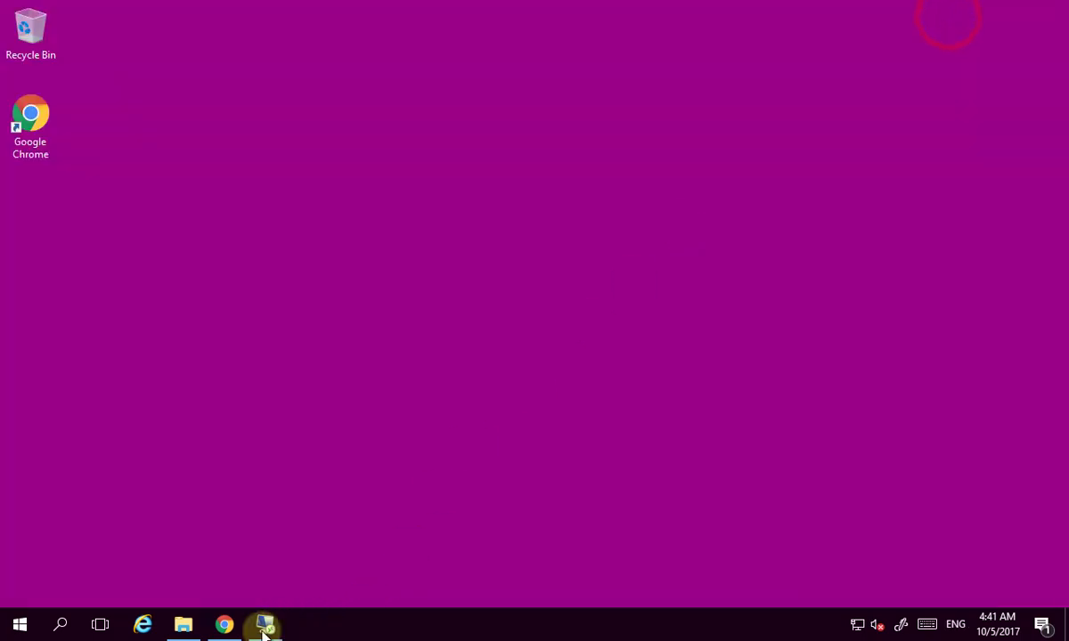
{"action": "left_click", "coordinate": [221, 626]}
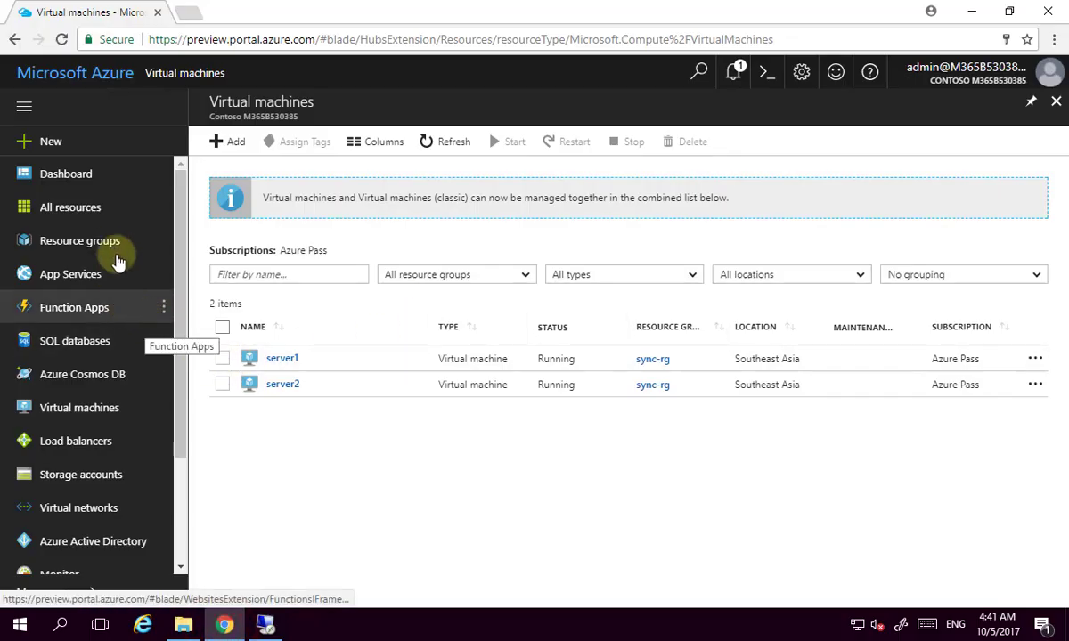
Browse resource groups and storage accounts, then begin adding a new storage account.
{"action": "left_click", "coordinate": [105, 241]}
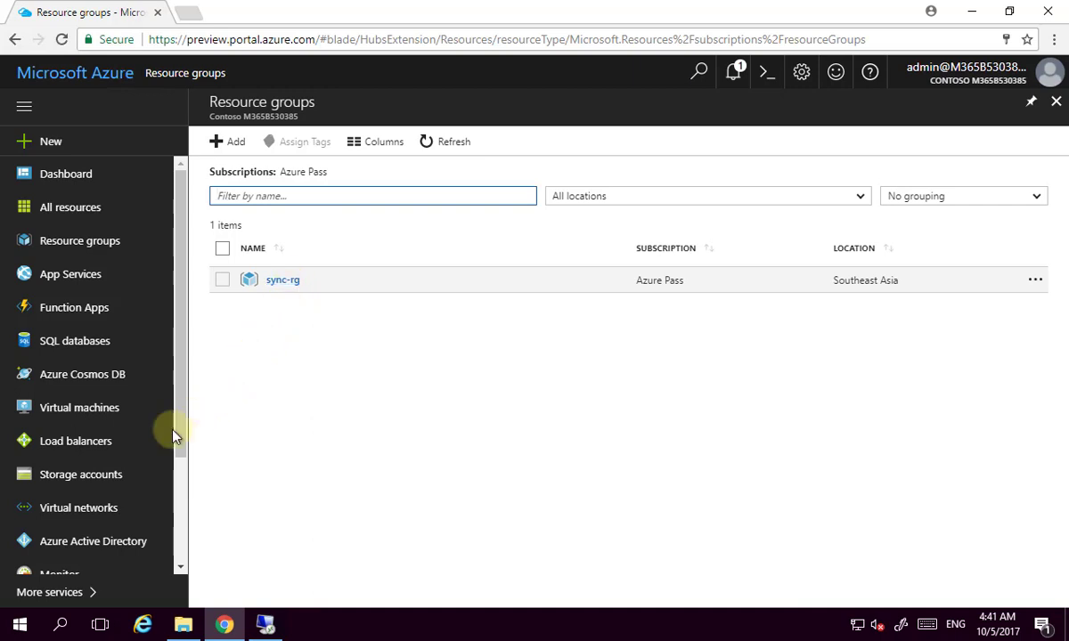
{"action": "left_click", "coordinate": [99, 474]}
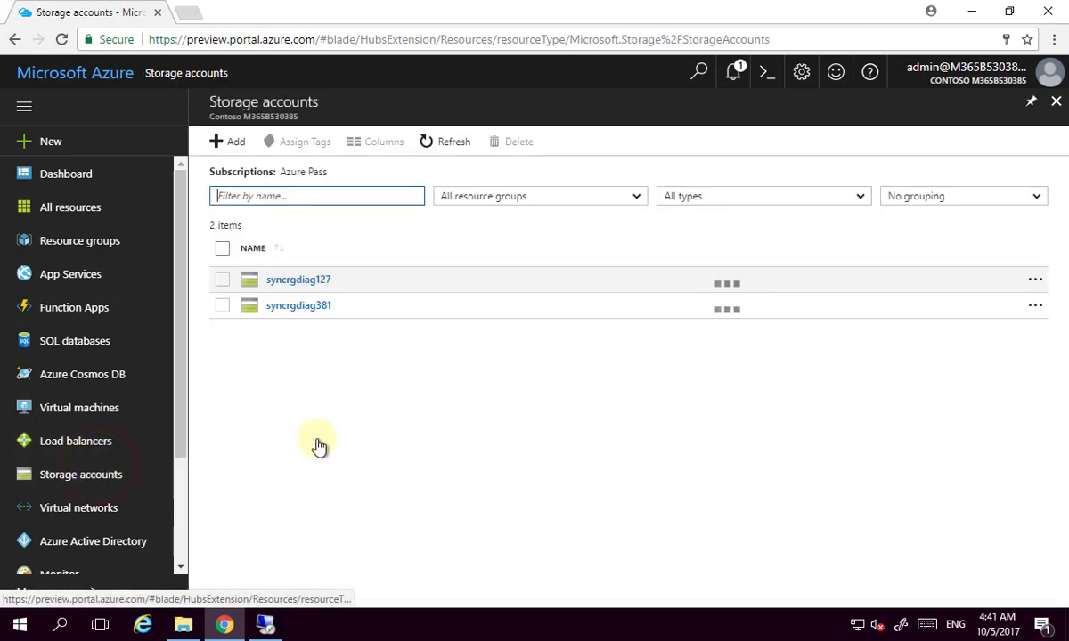
{"action": "left_click", "coordinate": [223, 141]}
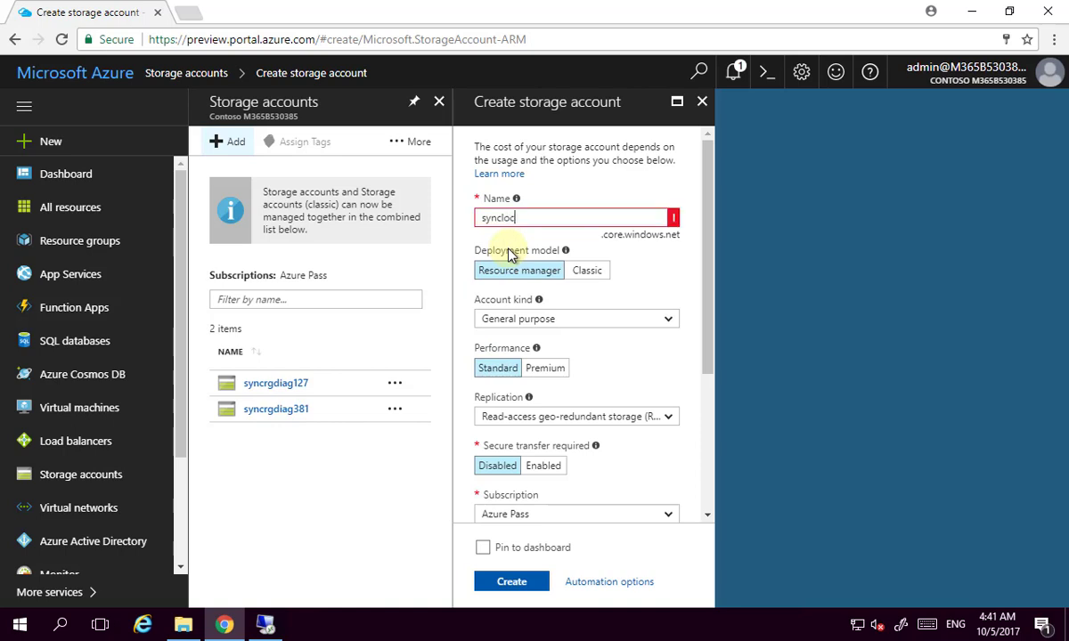
Create storage account syncloc873983 with LRS replication in existing group sync-rg, Southeast Asia.
{"action": "type", "text": "873983"}
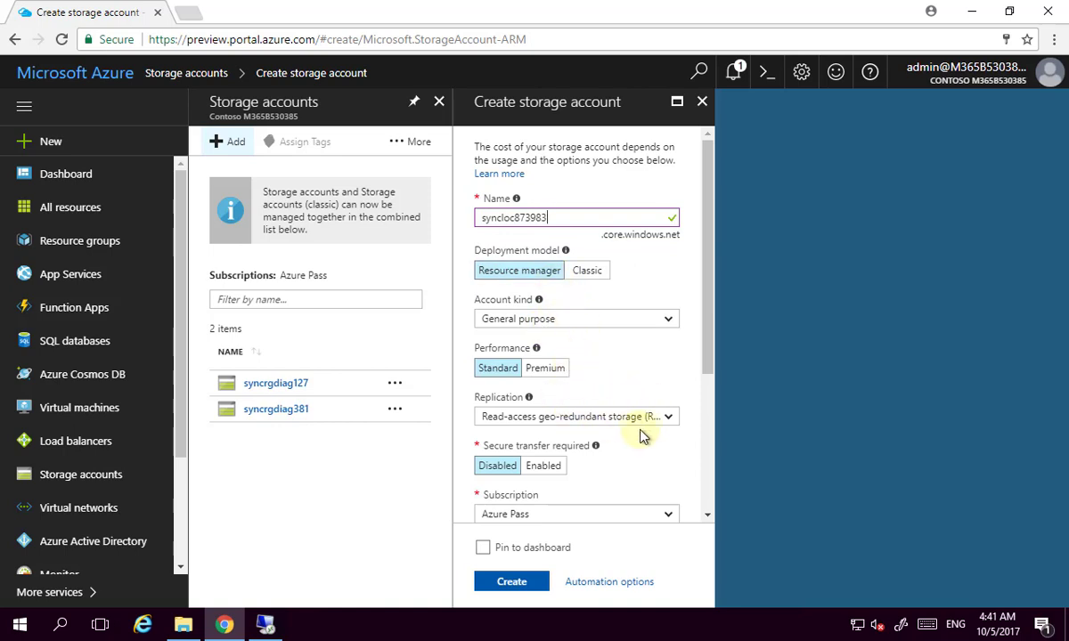
{"action": "left_click", "coordinate": [668, 419]}
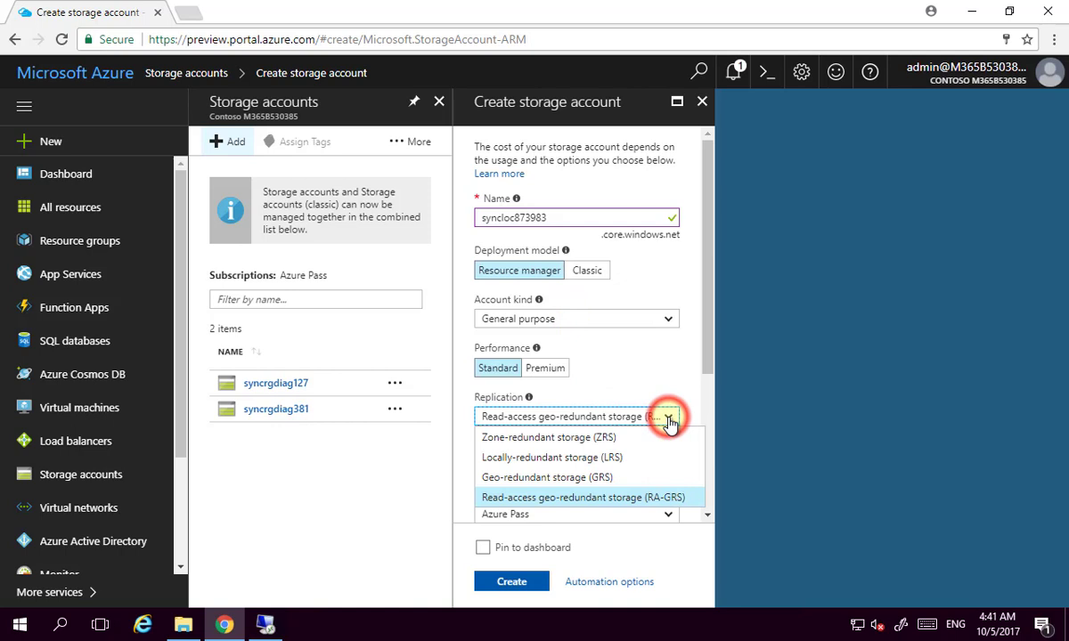
{"action": "left_click", "coordinate": [632, 459]}
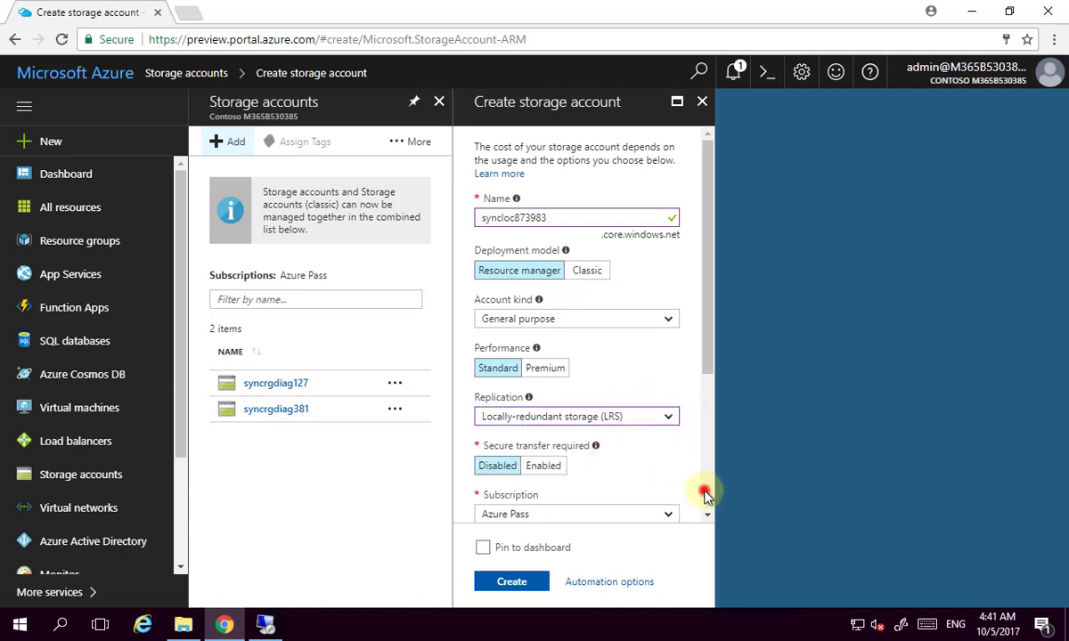
{"action": "scroll", "coordinate": [704, 494], "scroll_direction": "down", "scroll_amount": 4}
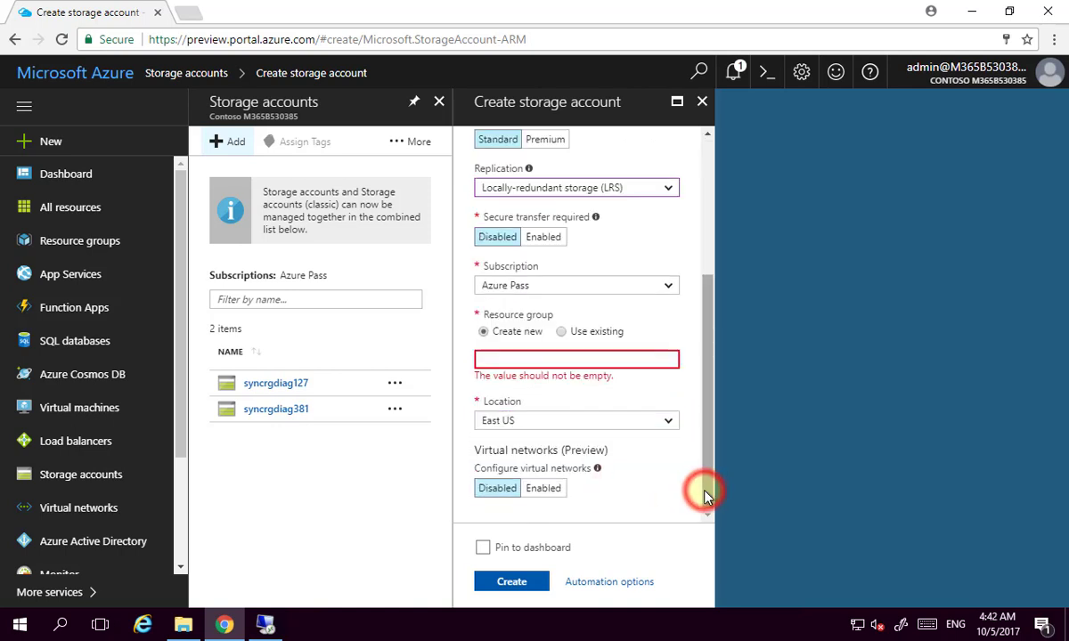
{"action": "left_click", "coordinate": [561, 340]}
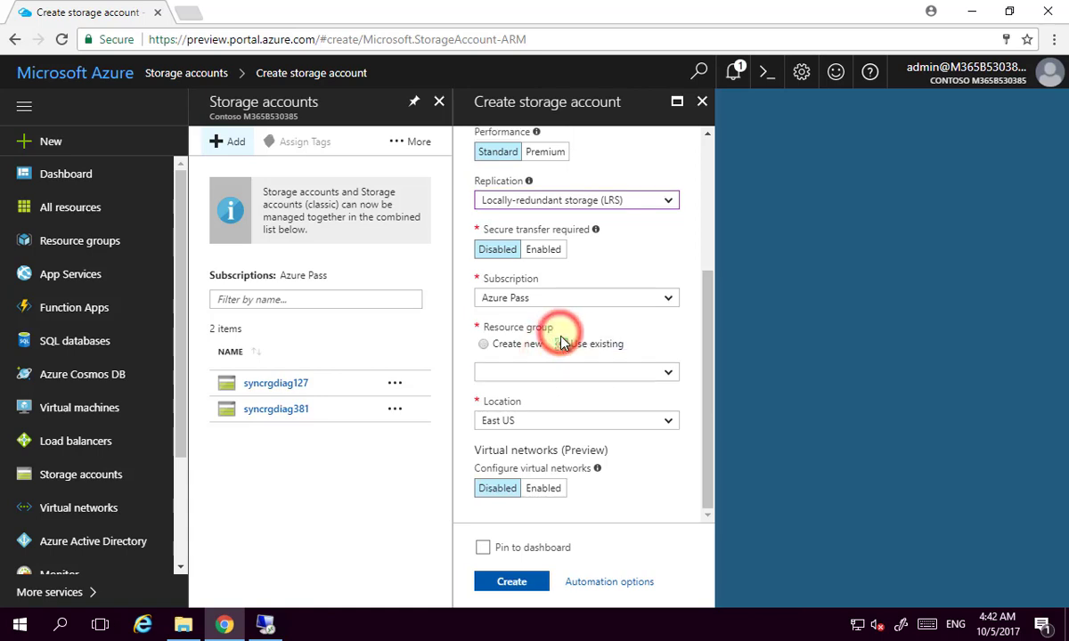
{"action": "left_click", "coordinate": [668, 372]}
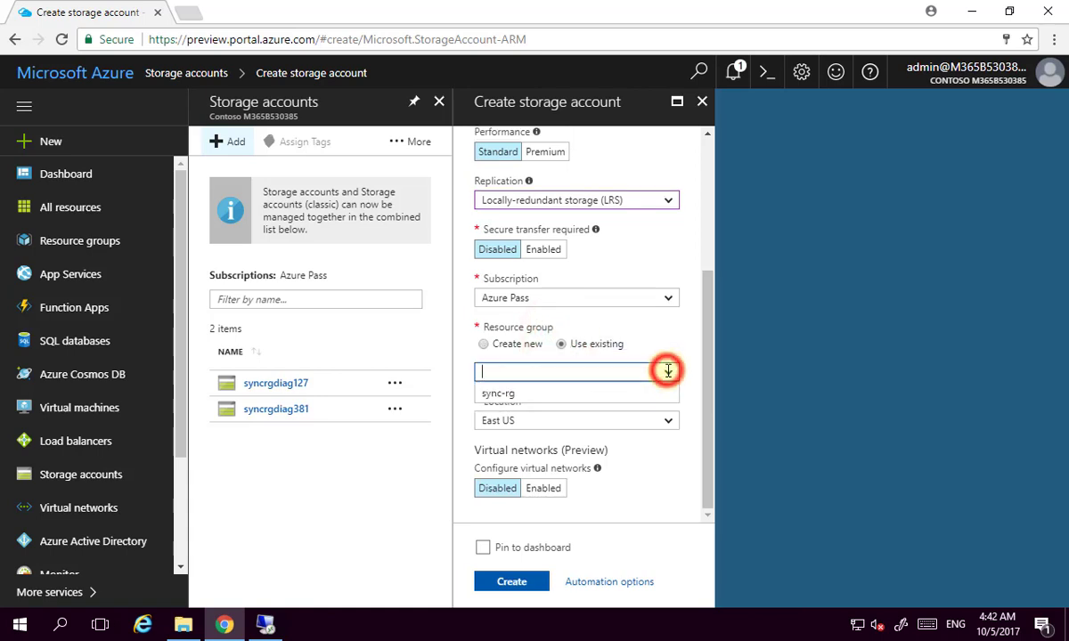
{"action": "left_click", "coordinate": [573, 398]}
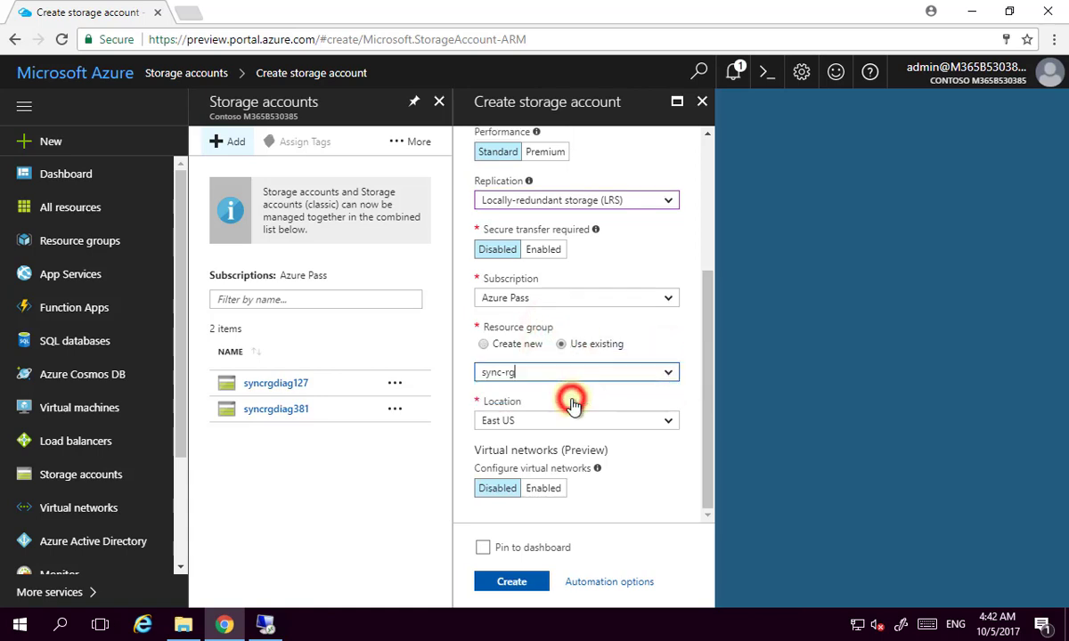
{"action": "left_click", "coordinate": [669, 420]}
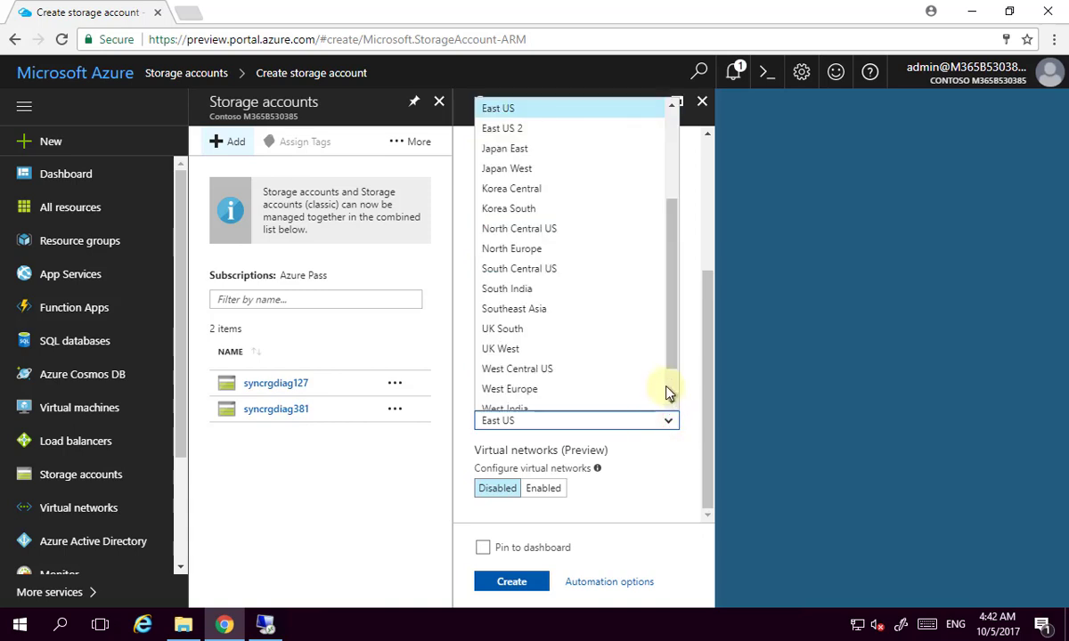
{"action": "left_click", "coordinate": [512, 308]}
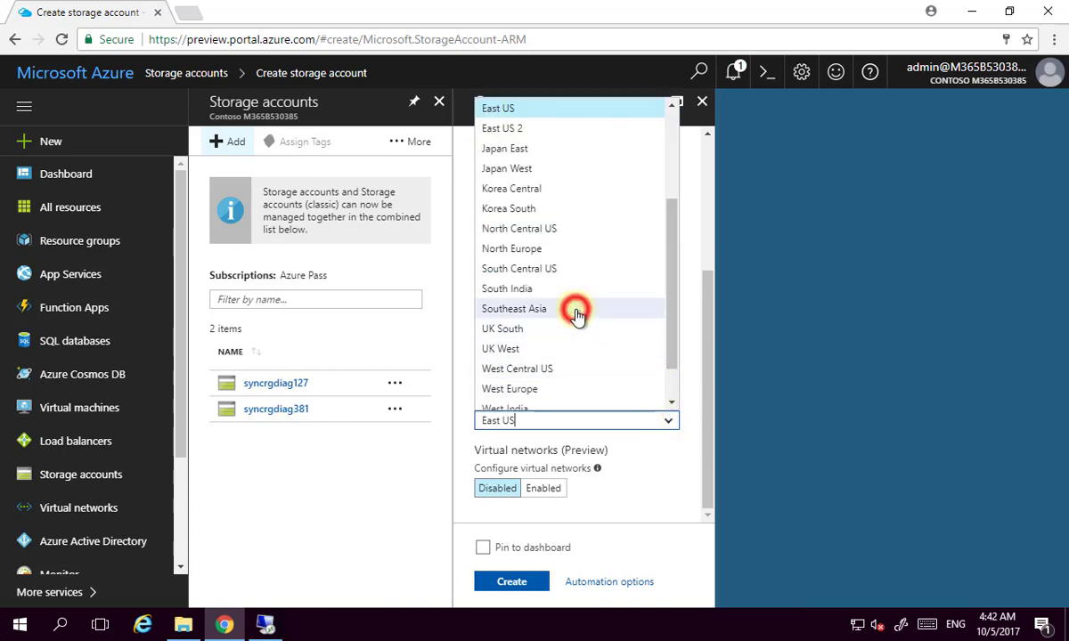
{"action": "left_click", "coordinate": [521, 584]}
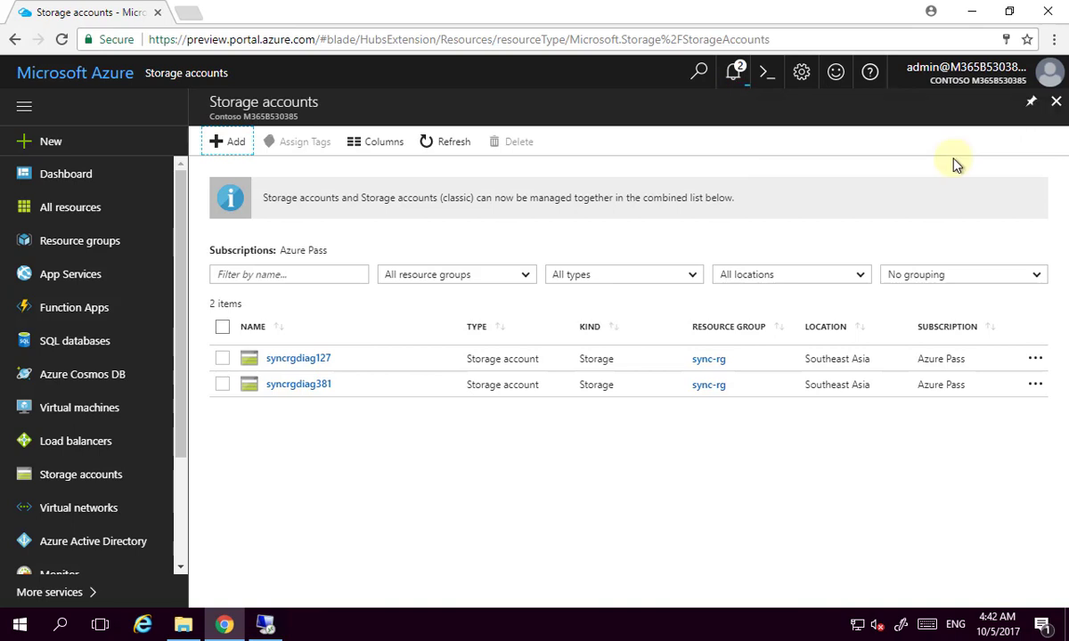
Confirm the deployment succeeded and refresh the list so syncloc873983 appears.
{"action": "left_click", "coordinate": [729, 76]}
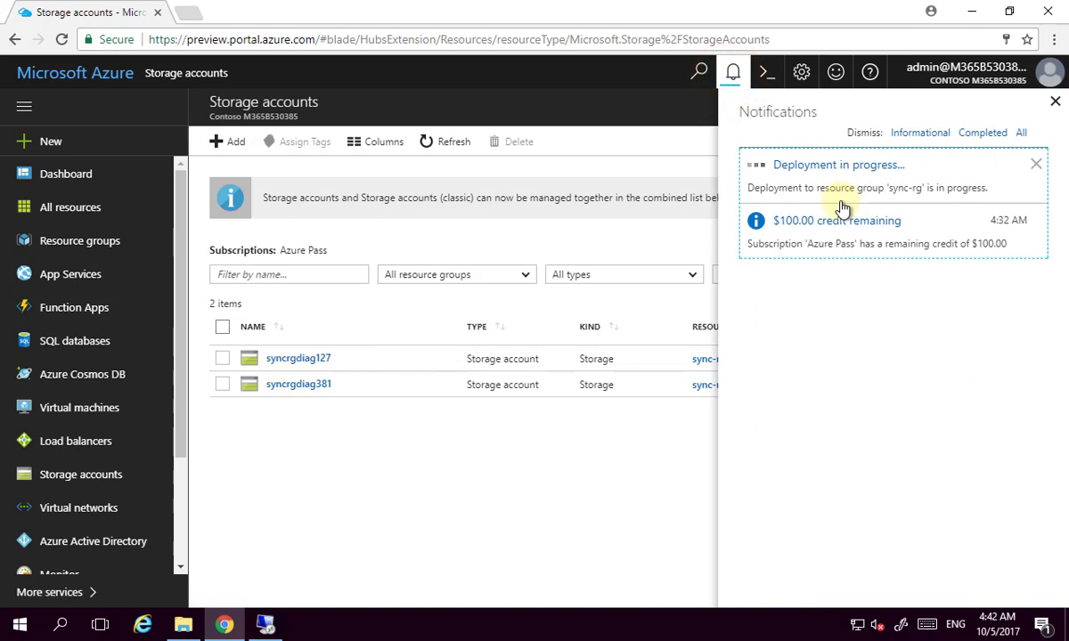
{"action": "left_click", "coordinate": [983, 133]}
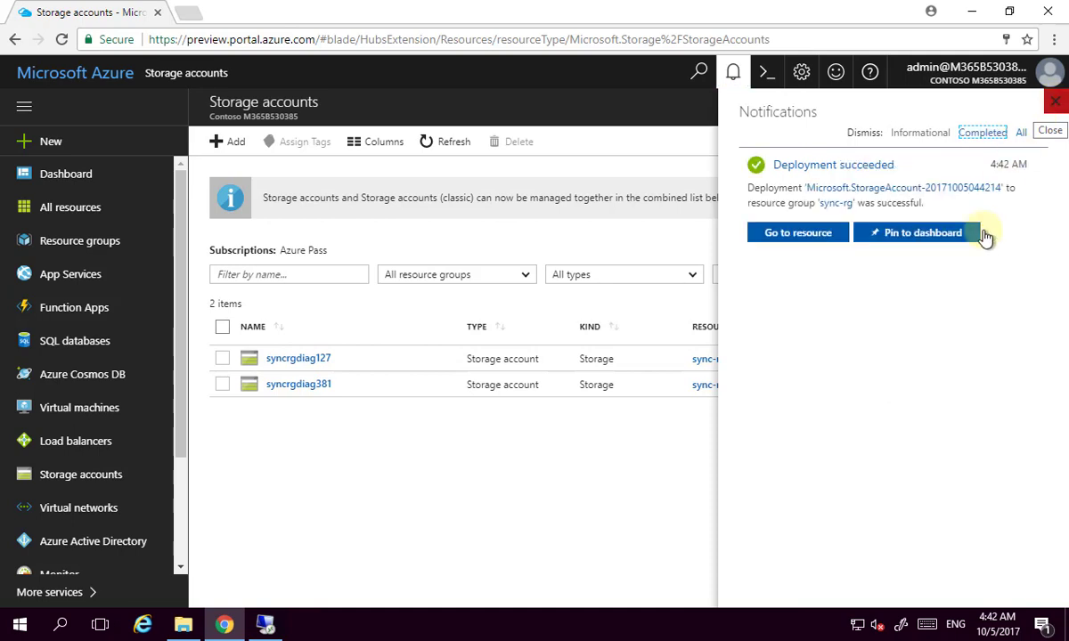
{"action": "left_click", "coordinate": [1054, 104]}
{"action": "left_click", "coordinate": [432, 145]}
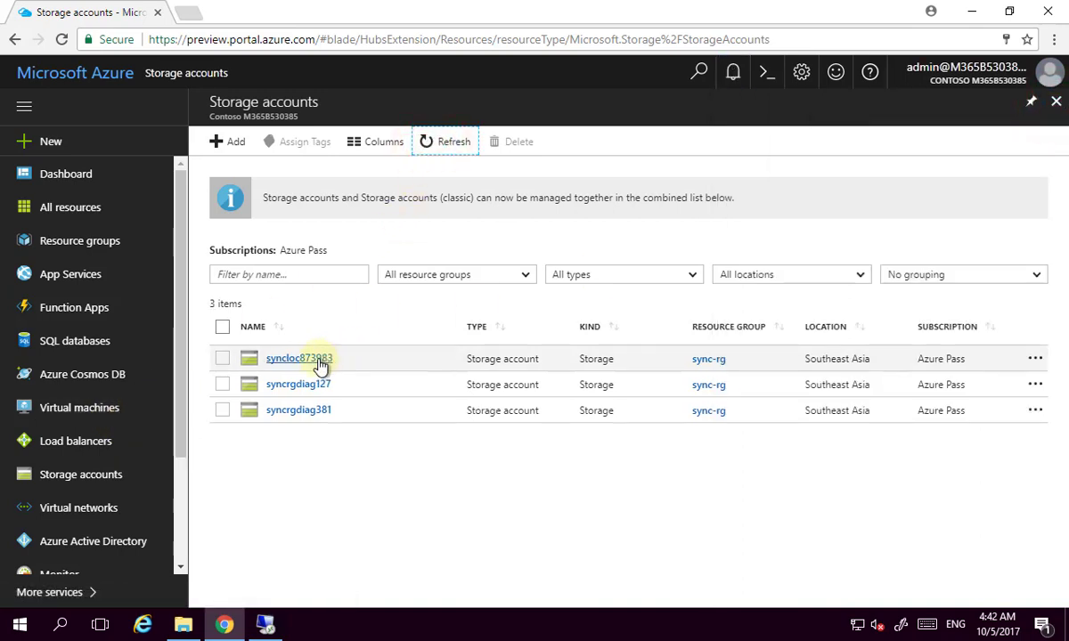
Add a 100 GiB file share named servershare to syncloc873983's Files service.
{"action": "left_click", "coordinate": [307, 358]}
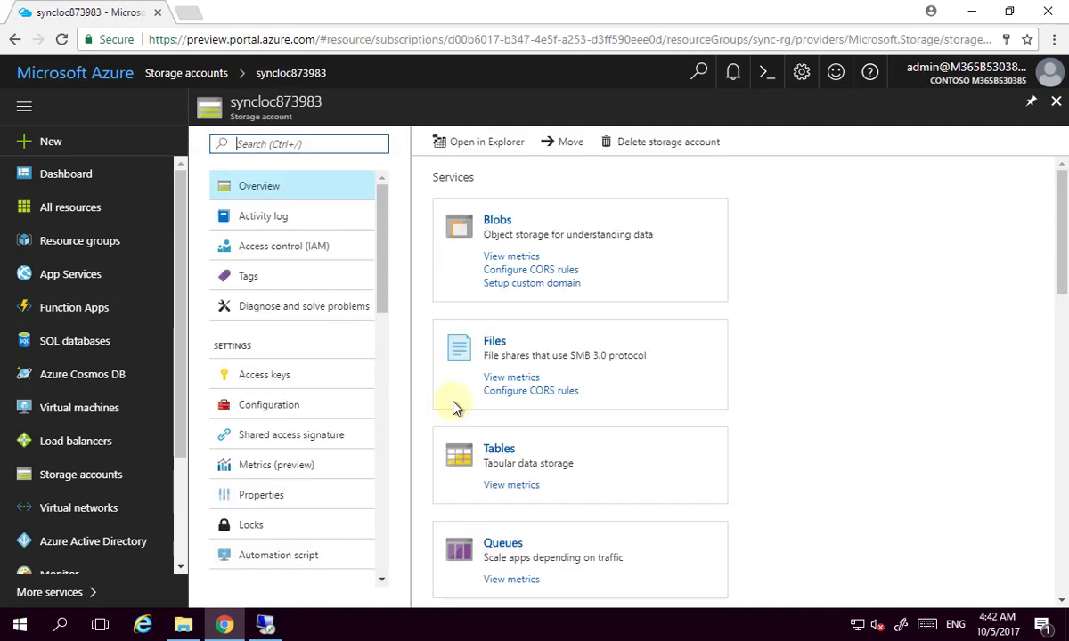
{"action": "scroll", "coordinate": [624, 481], "scroll_direction": "down", "scroll_amount": 1}
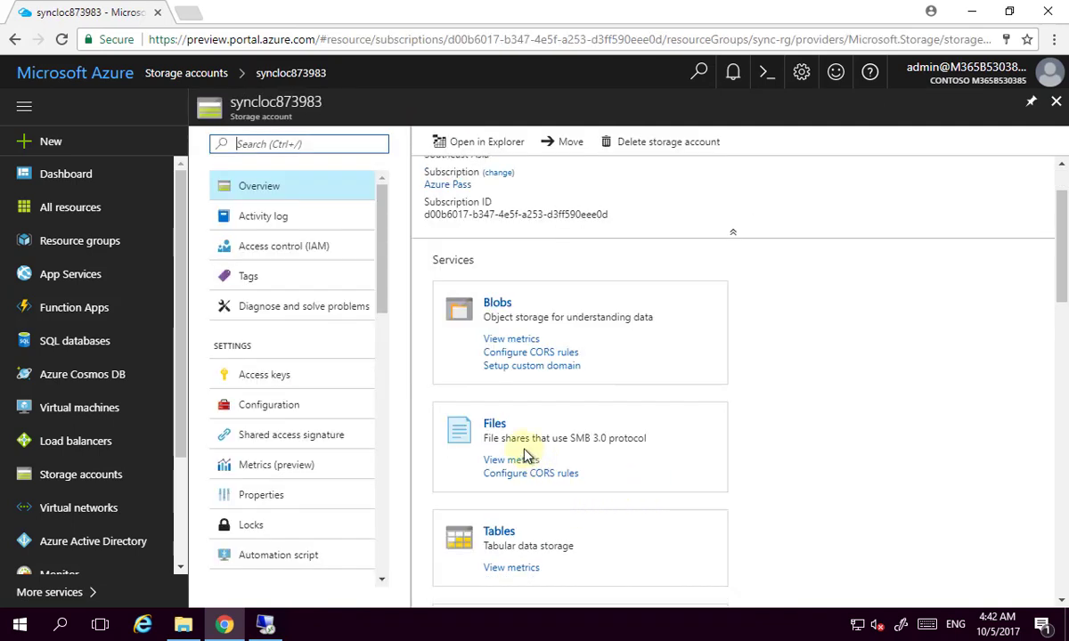
{"action": "left_click", "coordinate": [493, 427]}
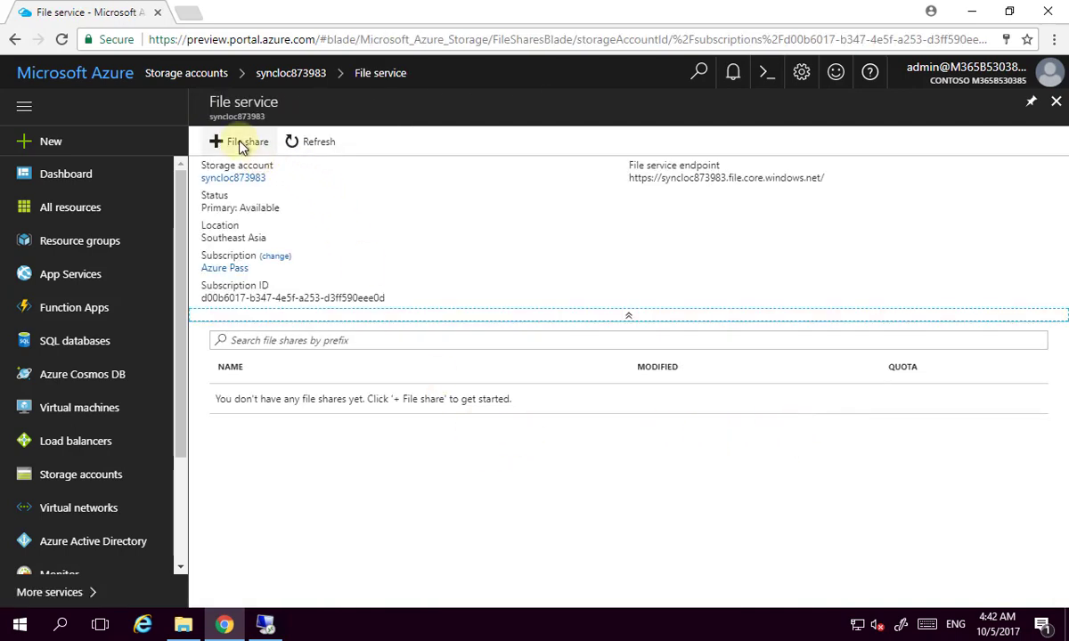
{"action": "left_click", "coordinate": [230, 142]}
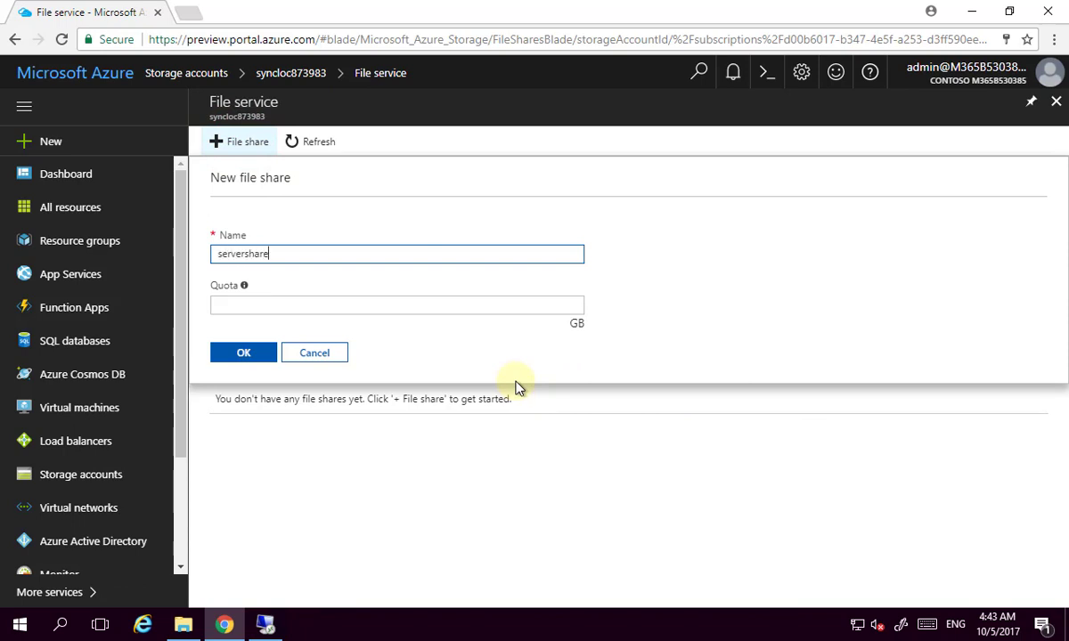
{"action": "left_click", "coordinate": [425, 304]}
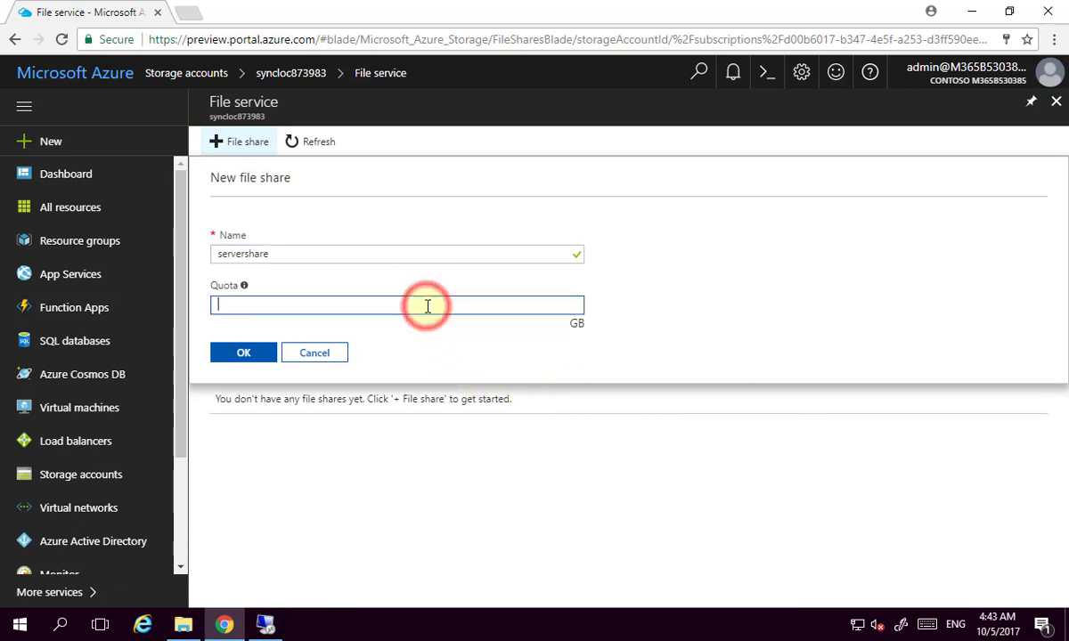
{"action": "type", "text": "100"}
{"action": "left_click", "coordinate": [240, 353]}
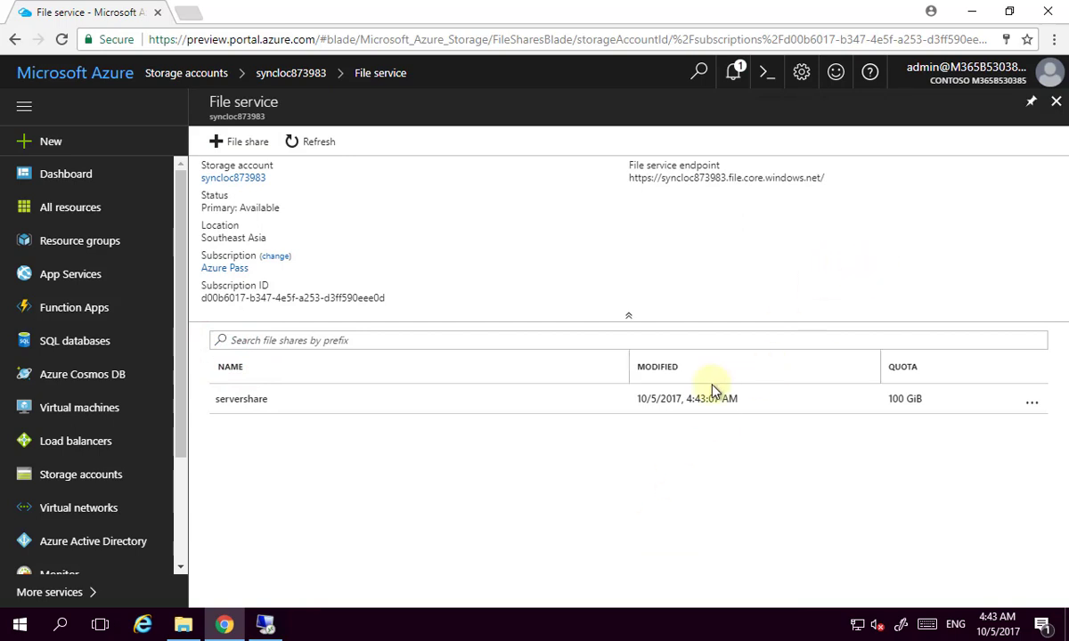
{"action": "left_click", "coordinate": [1055, 100]}
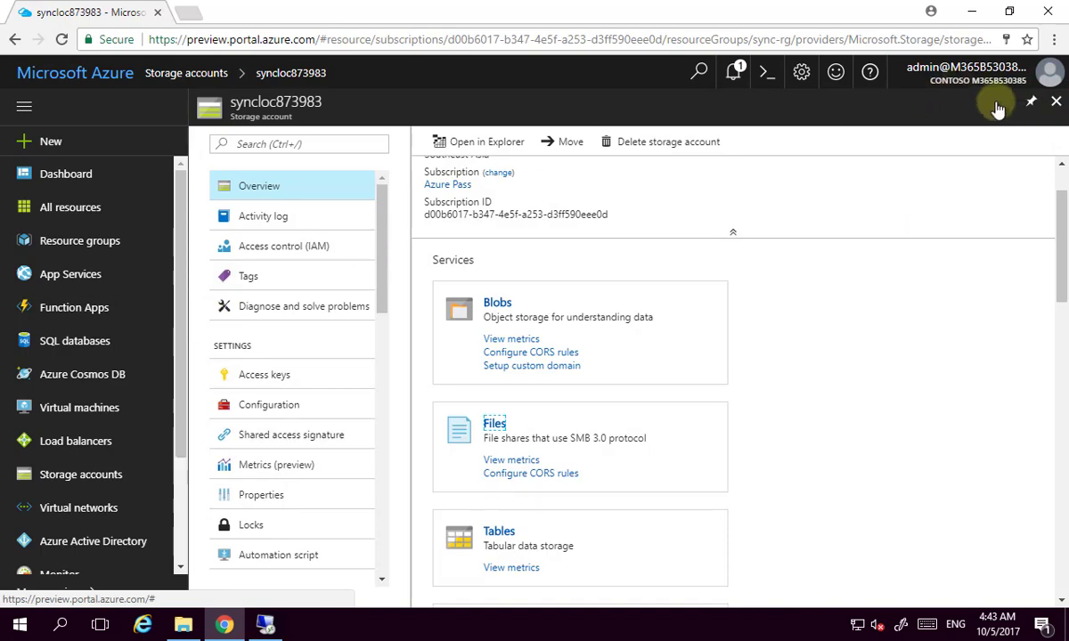
{"action": "left_click", "coordinate": [1057, 106]}
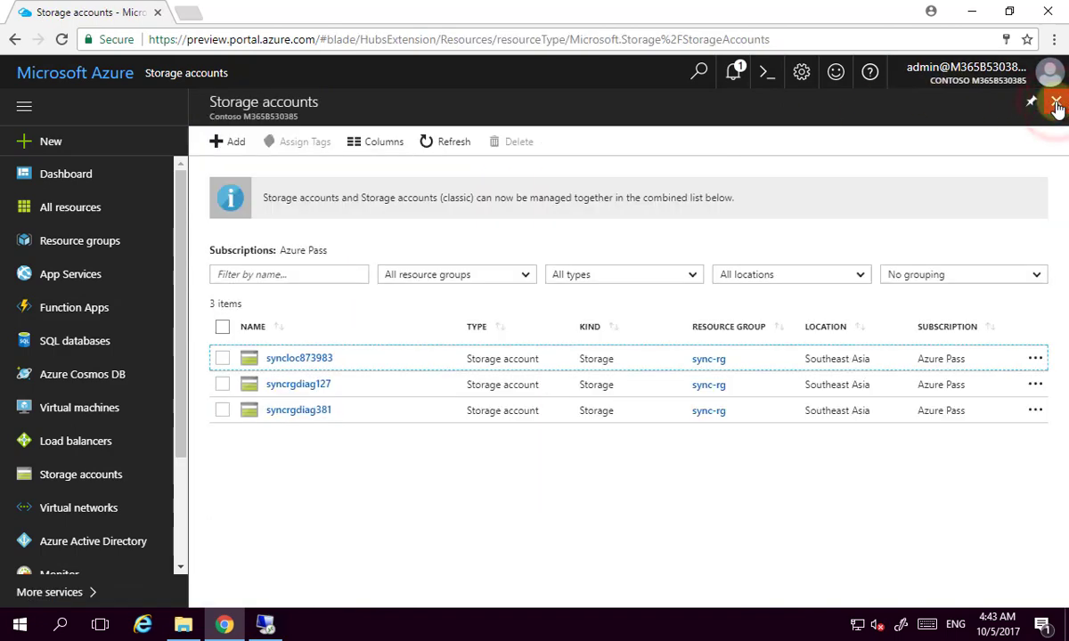
Search the Marketplace for 'sync' and start creating an Azure File Sync service.
{"action": "left_click", "coordinate": [1054, 105]}
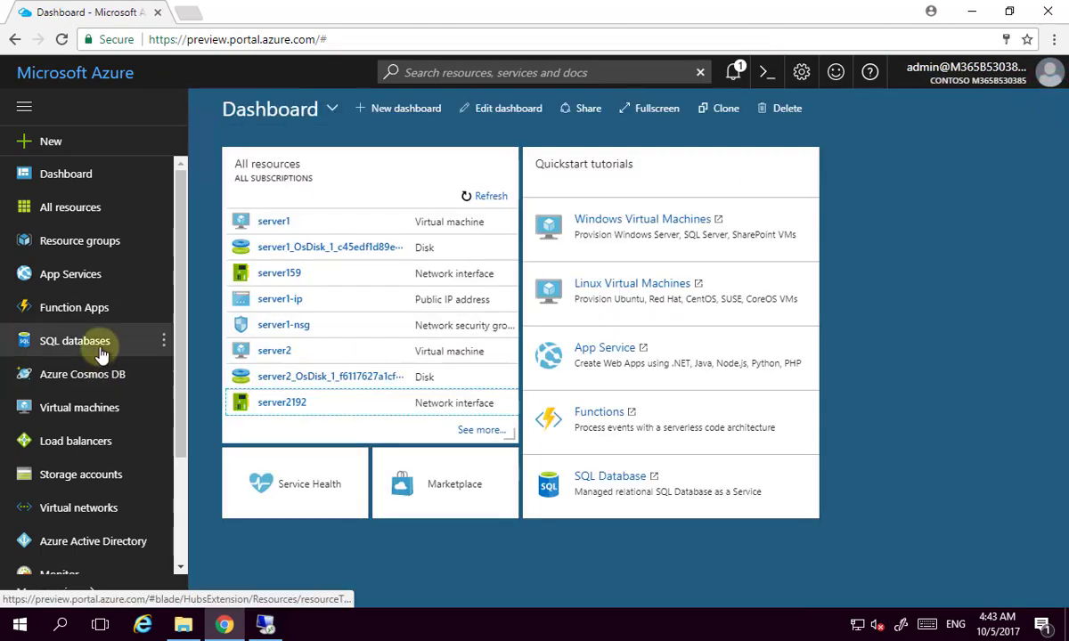
{"action": "left_click", "coordinate": [65, 148]}
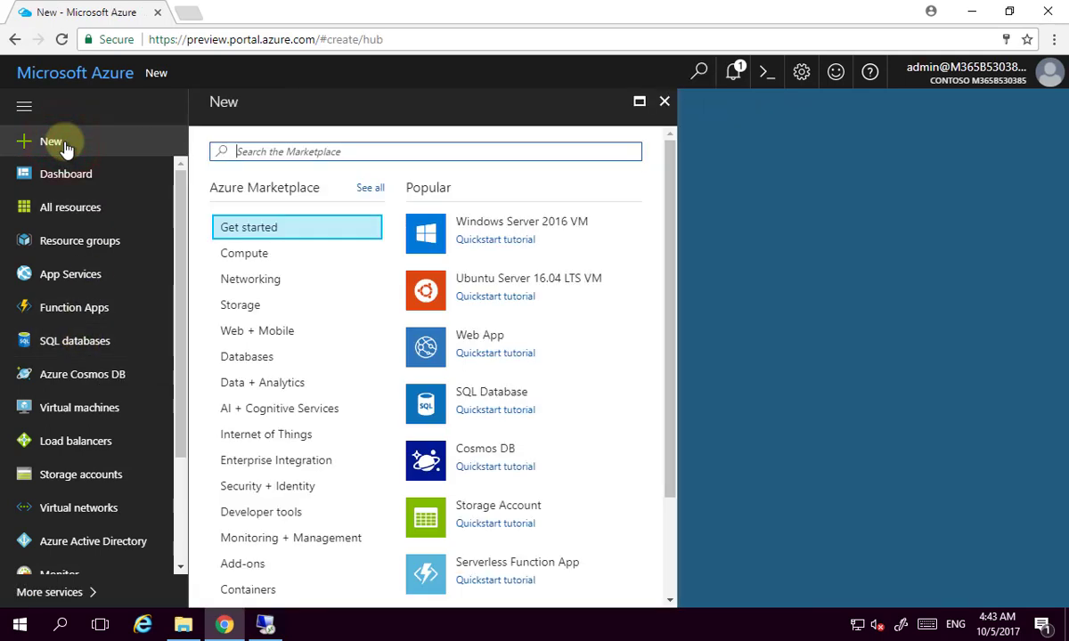
{"action": "type", "text": "sync"}
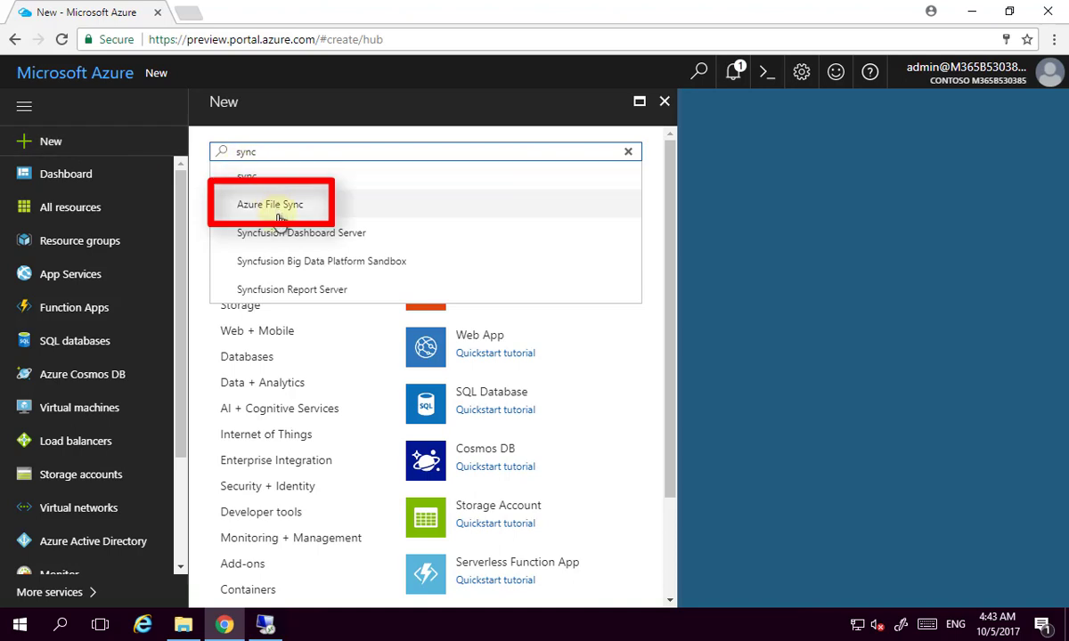
{"action": "left_click", "coordinate": [280, 213]}
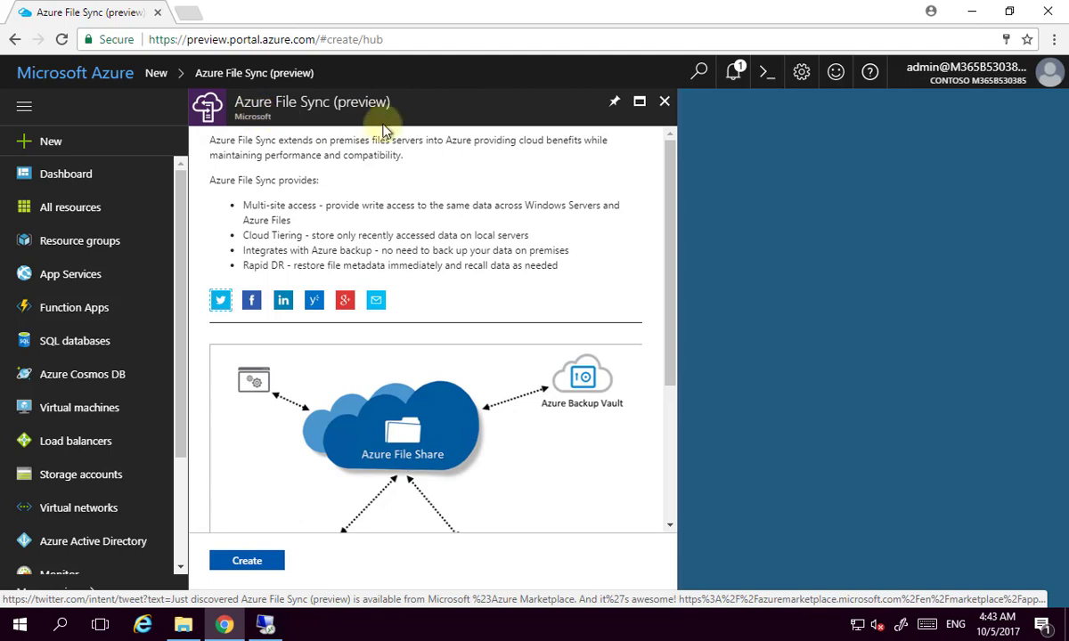
{"action": "left_click", "coordinate": [255, 560]}
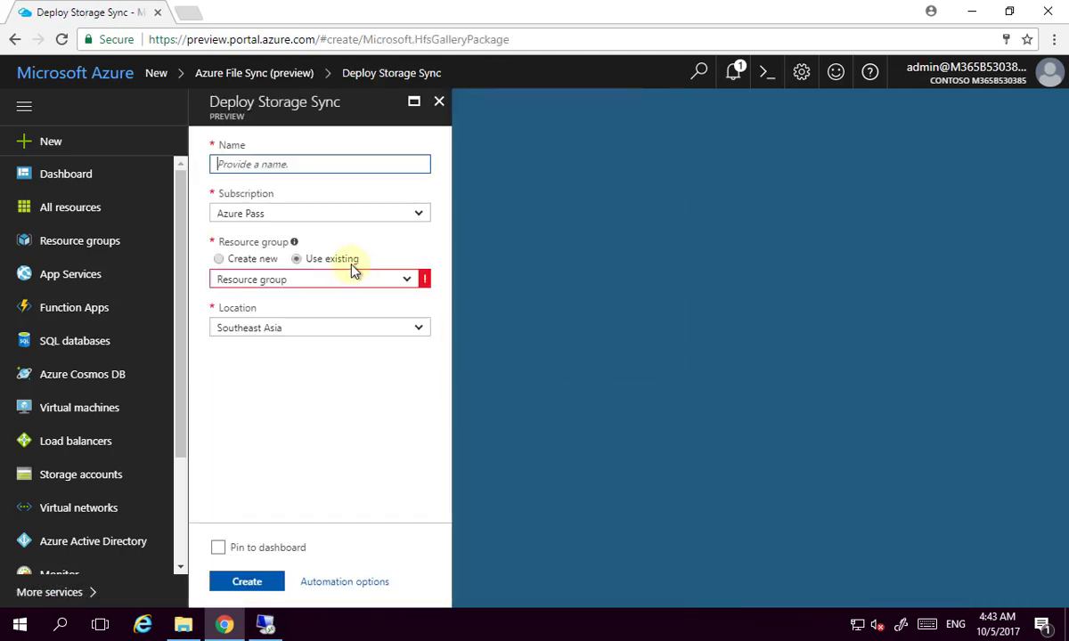
Deploy the Storage Sync Service sync-test into resource group sync-rg.
{"action": "left_click", "coordinate": [283, 162]}
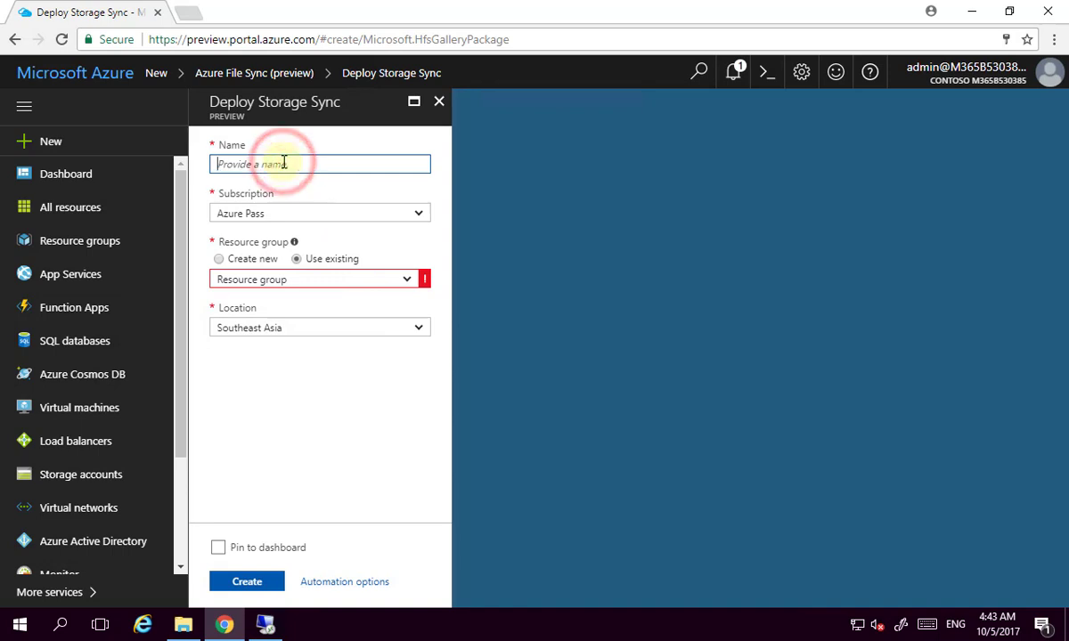
{"action": "type", "text": "sync-test"}
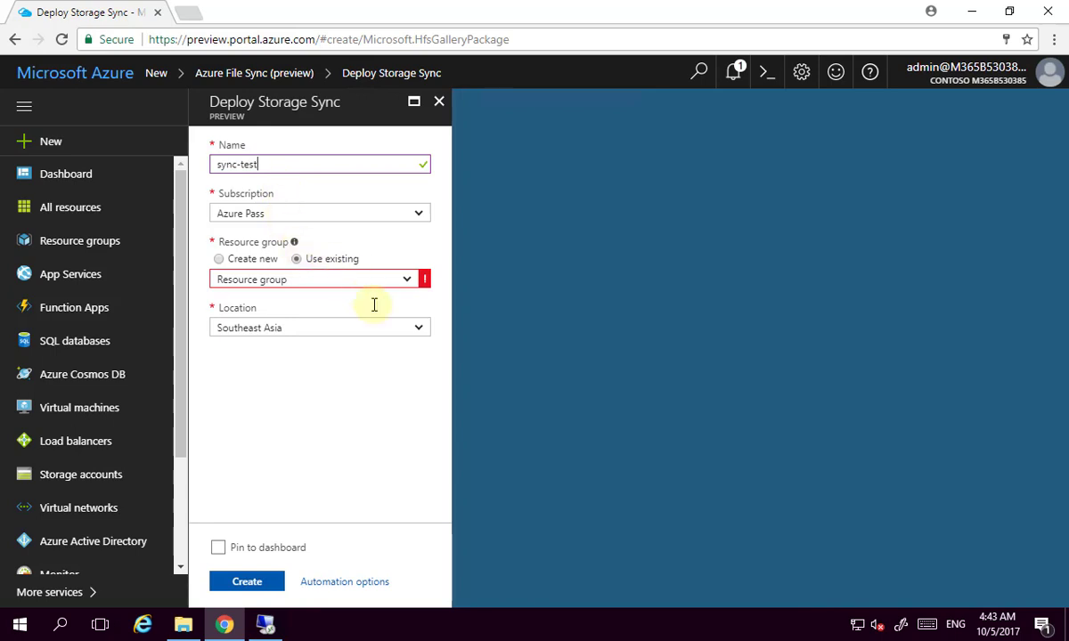
{"action": "left_click", "coordinate": [403, 283]}
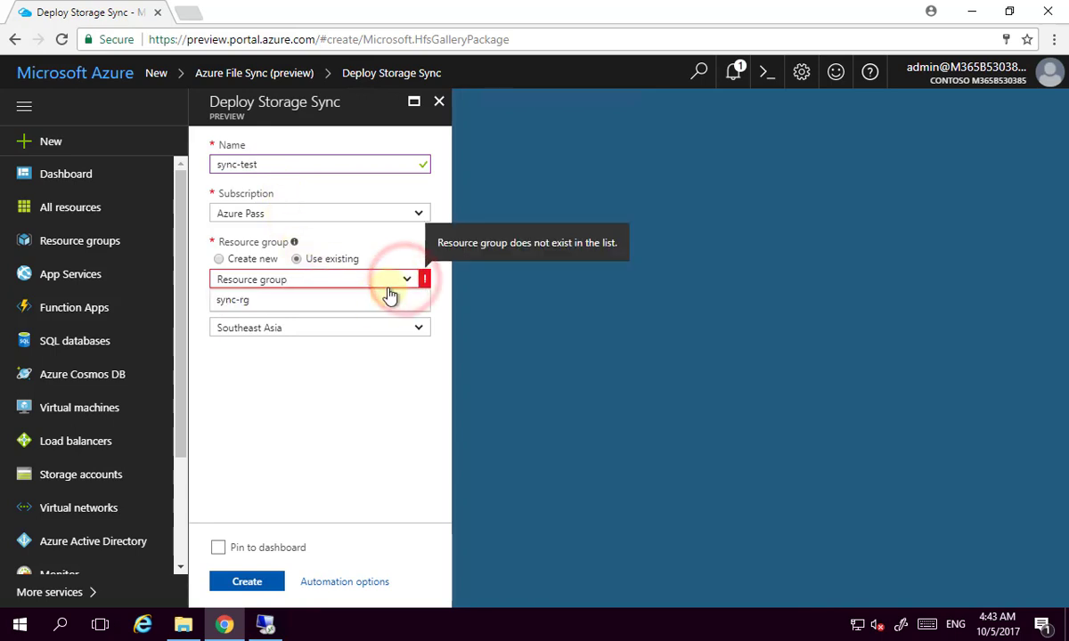
{"action": "left_click", "coordinate": [337, 303]}
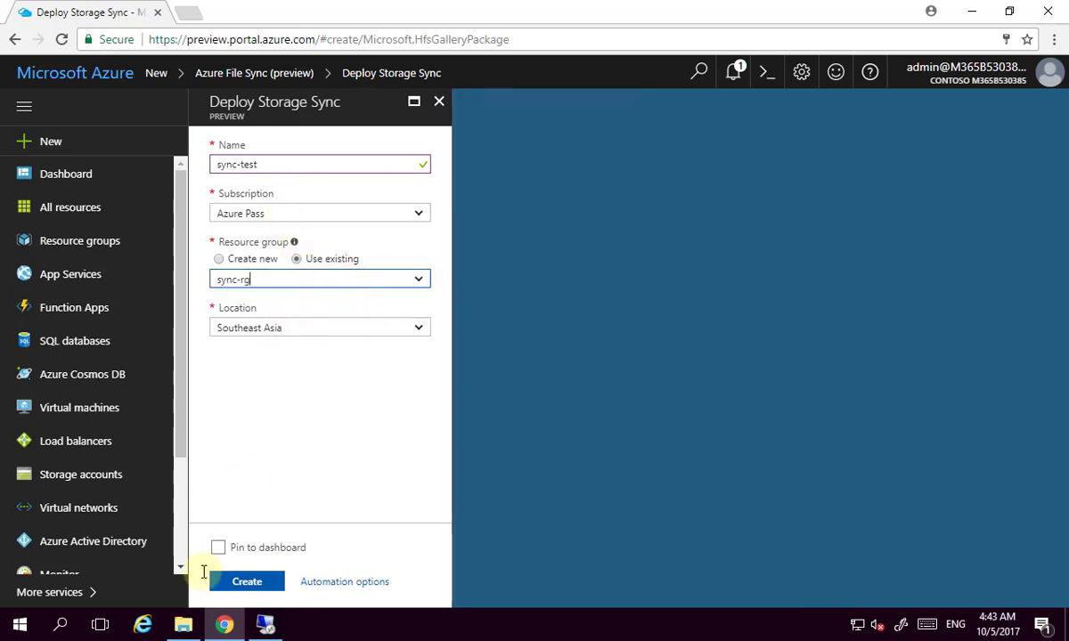
{"action": "left_click", "coordinate": [247, 584]}
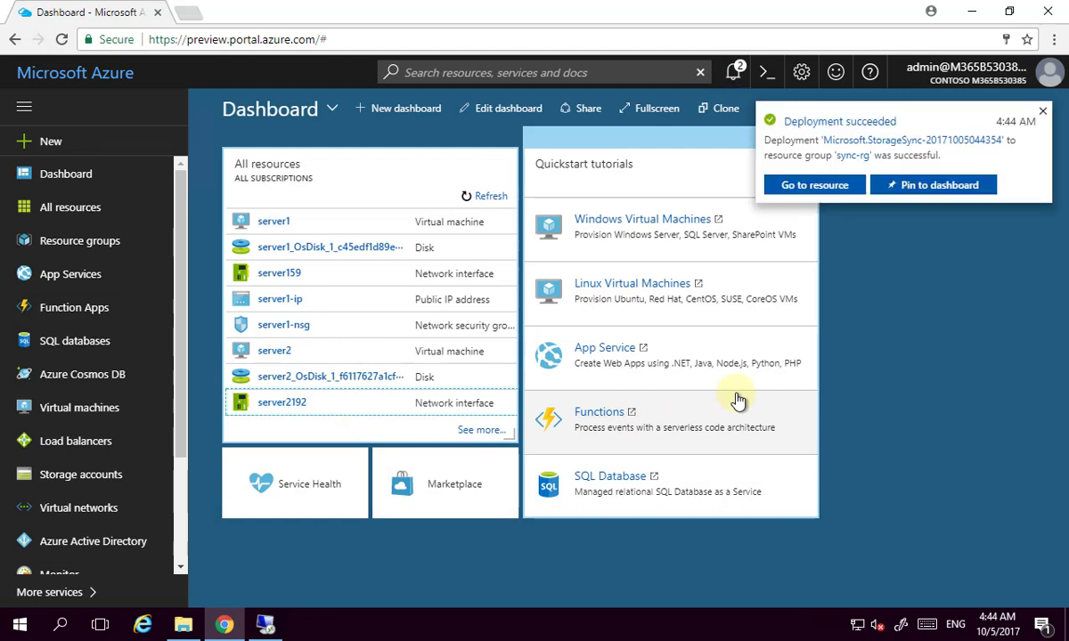
{"action": "left_click", "coordinate": [1042, 113]}
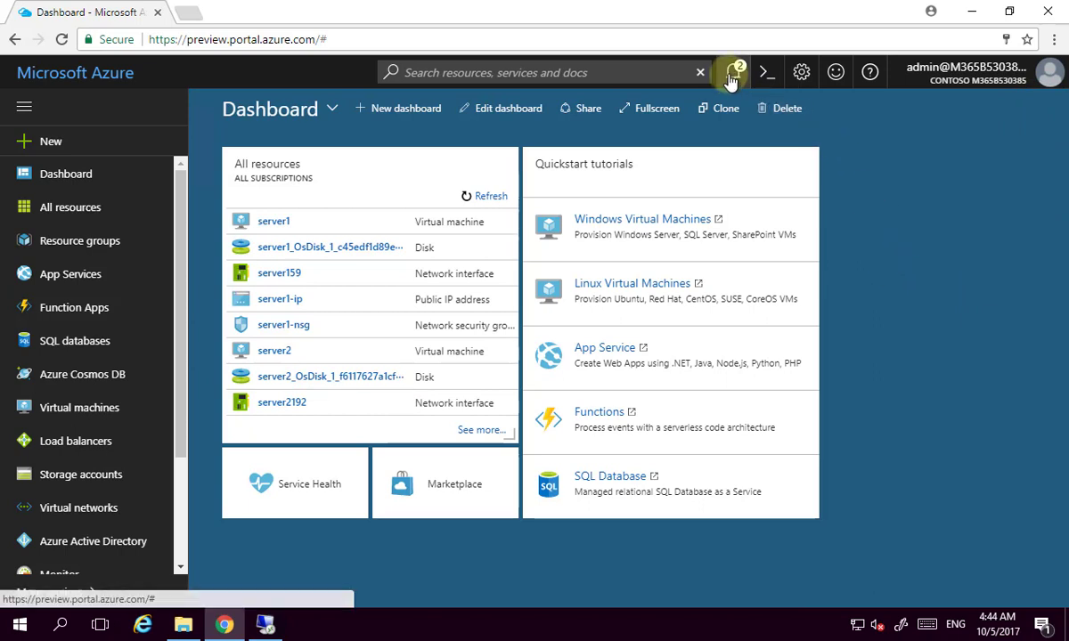
Go through sync-rg to sync-test's Registered Servers page, which lists no servers.
{"action": "left_click", "coordinate": [78, 249]}
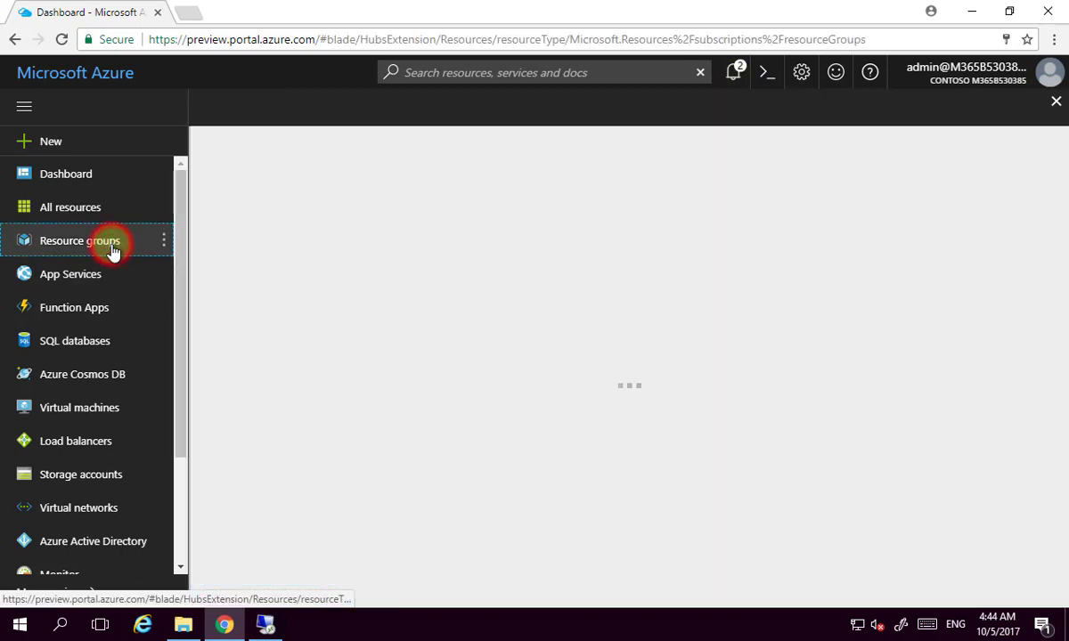
{"action": "left_click", "coordinate": [278, 286]}
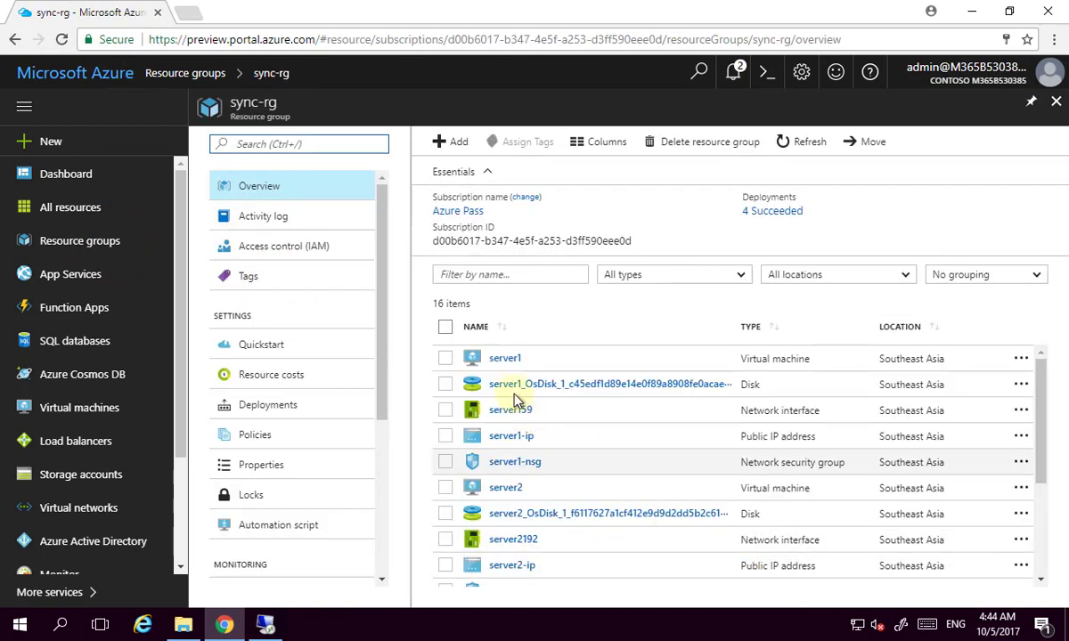
{"action": "scroll", "coordinate": [550, 505], "scroll_direction": "down", "scroll_amount": 3}
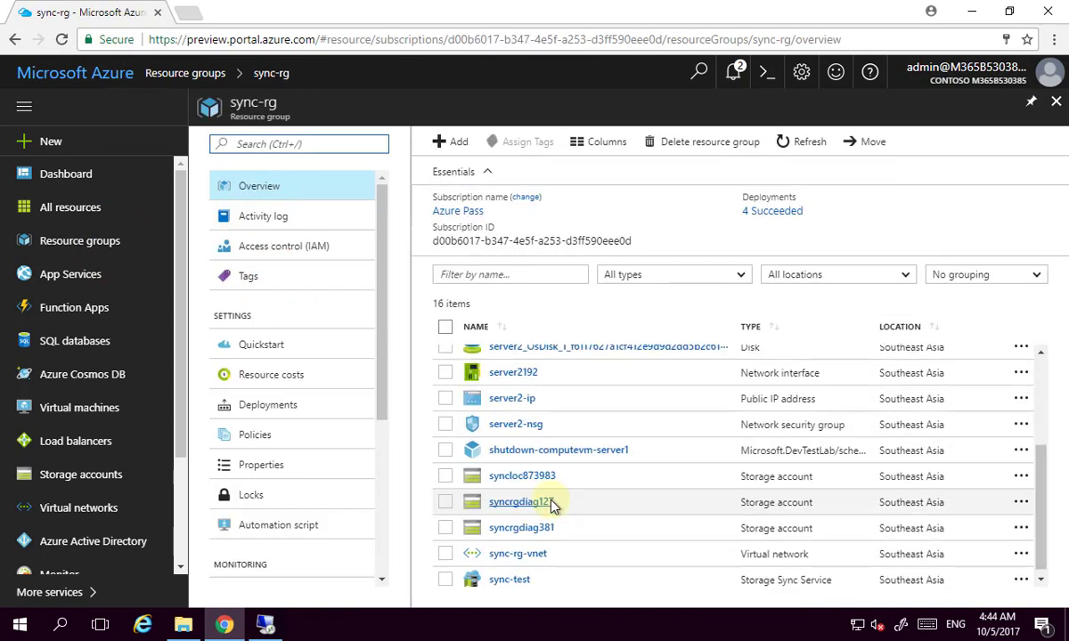
{"action": "left_click", "coordinate": [506, 575]}
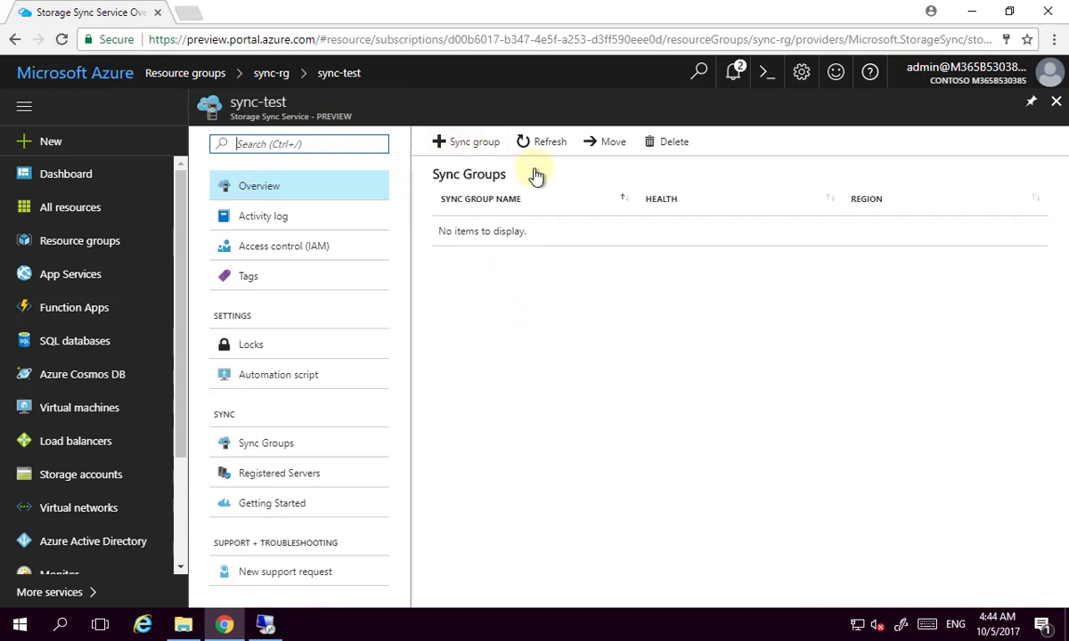
{"action": "left_click", "coordinate": [297, 478]}
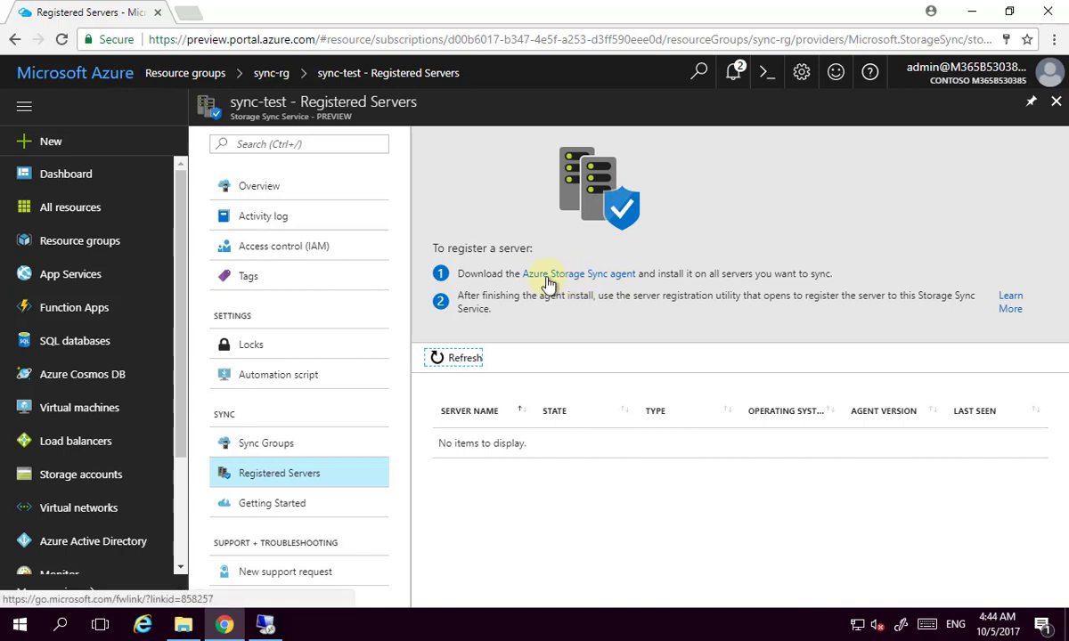
Open the Azure Storage Sync agent download page and check the browser's downloads list.
{"action": "left_click", "coordinate": [599, 276]}
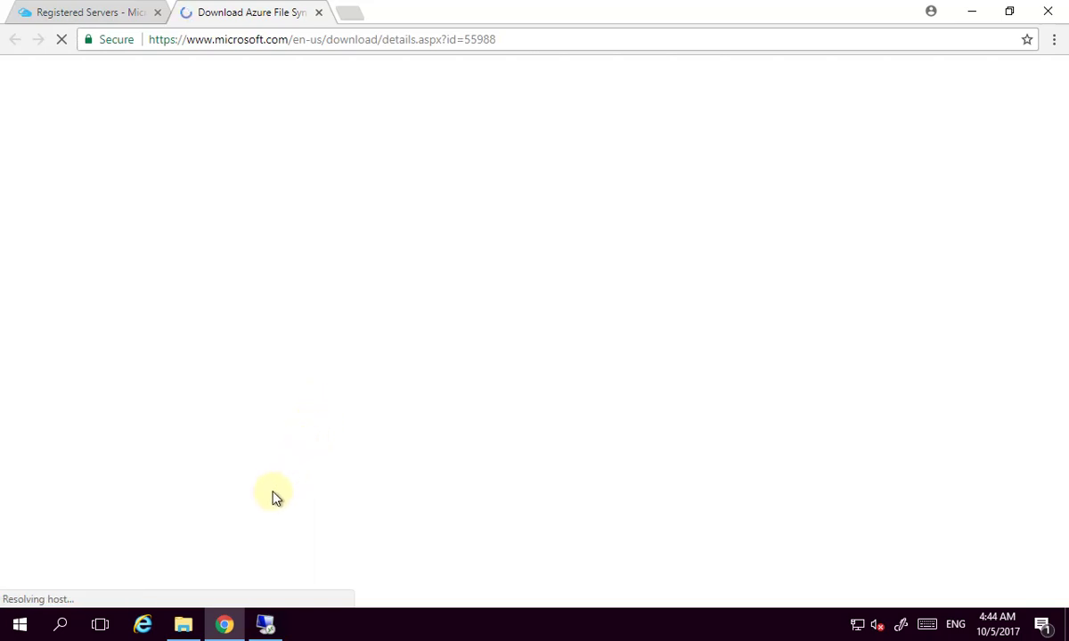
{"action": "scroll", "coordinate": [388, 494], "scroll_direction": "down", "scroll_amount": 3}
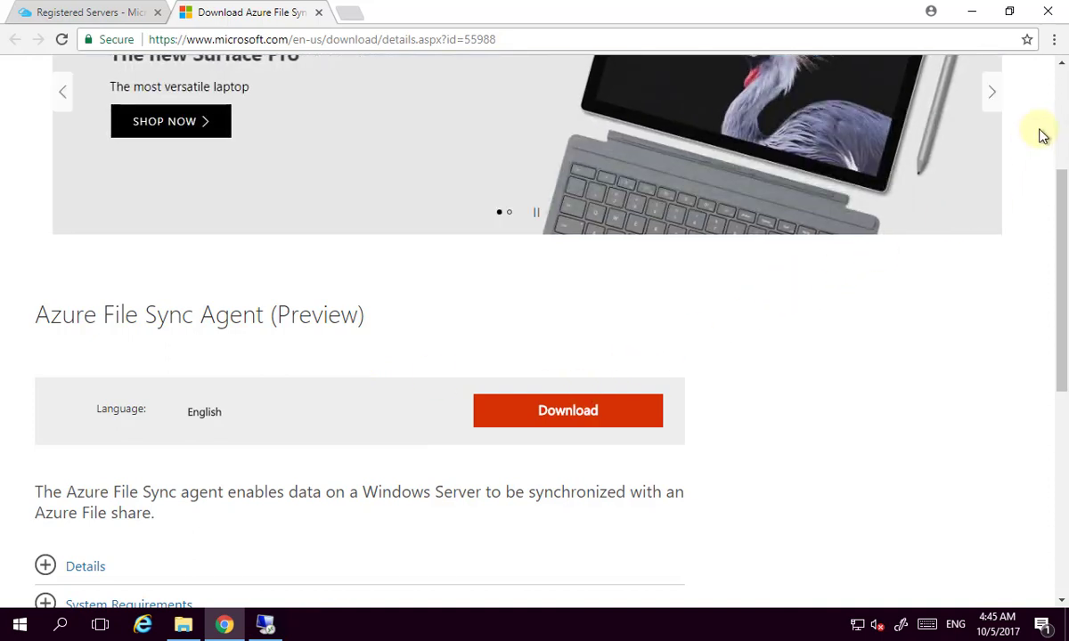
{"action": "left_click", "coordinate": [1054, 40]}
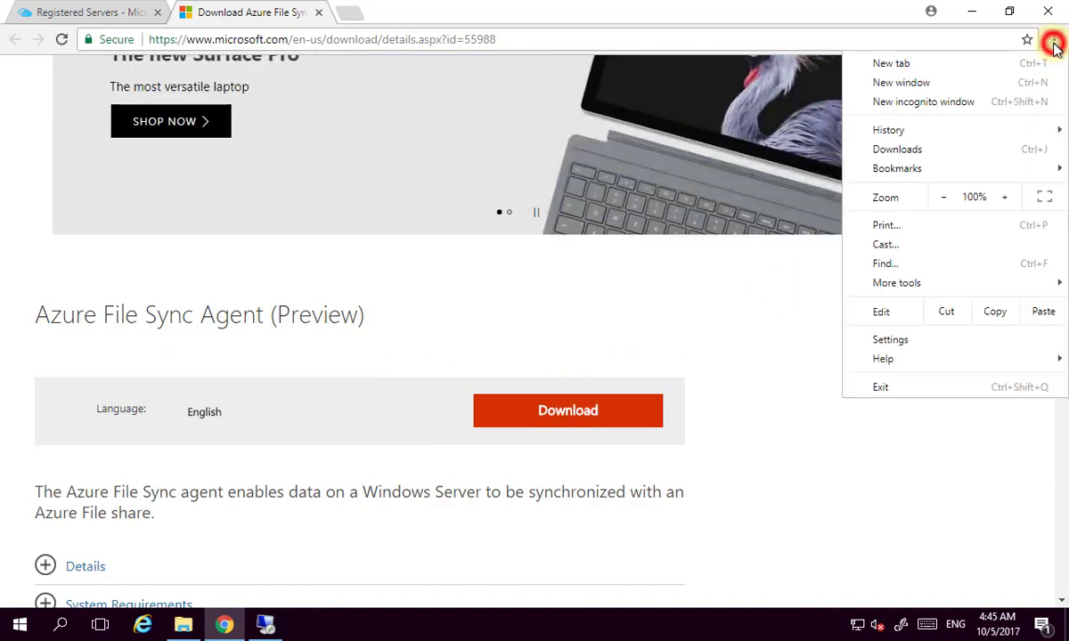
{"action": "left_click", "coordinate": [939, 153]}
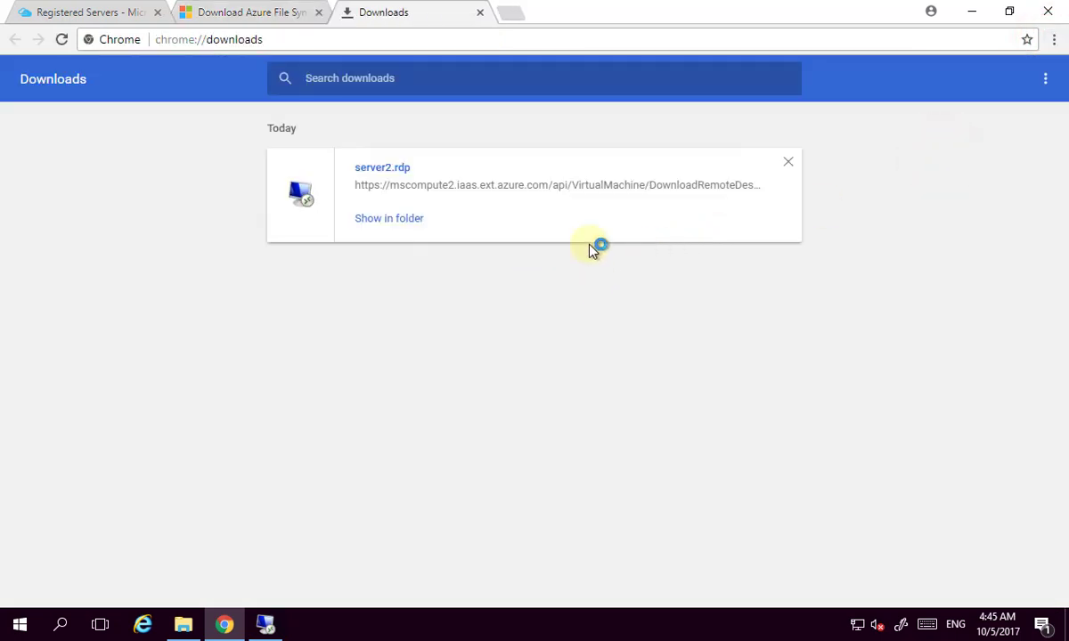
{"action": "left_click", "coordinate": [479, 13]}
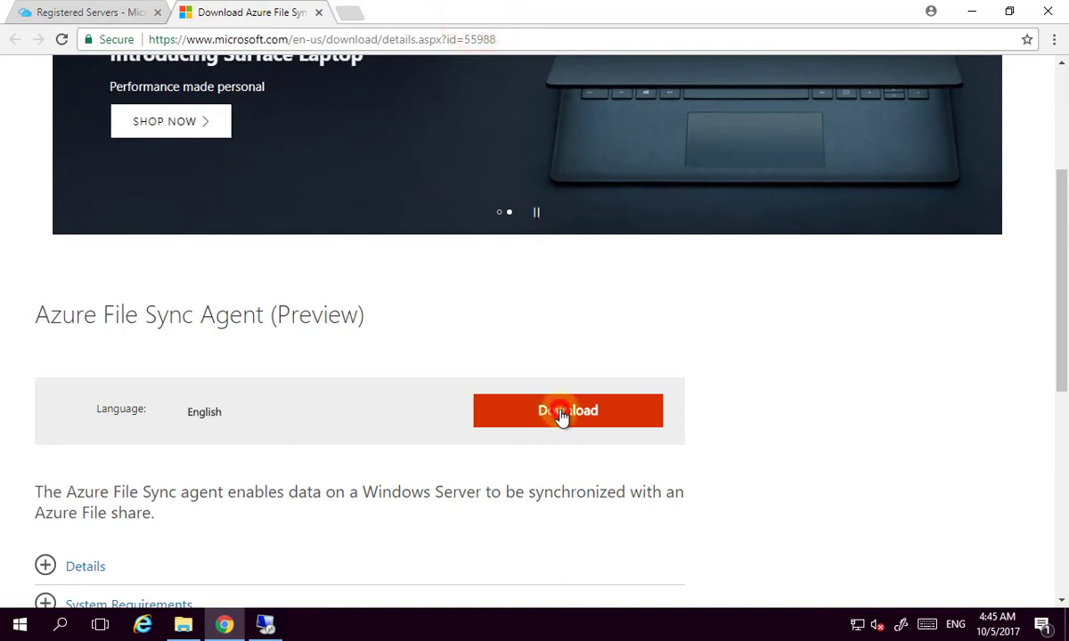
Download the Windows Server 2016 StorageSyncAgent.msi installer and leave the desktop showing.
{"action": "left_click", "coordinate": [562, 414]}
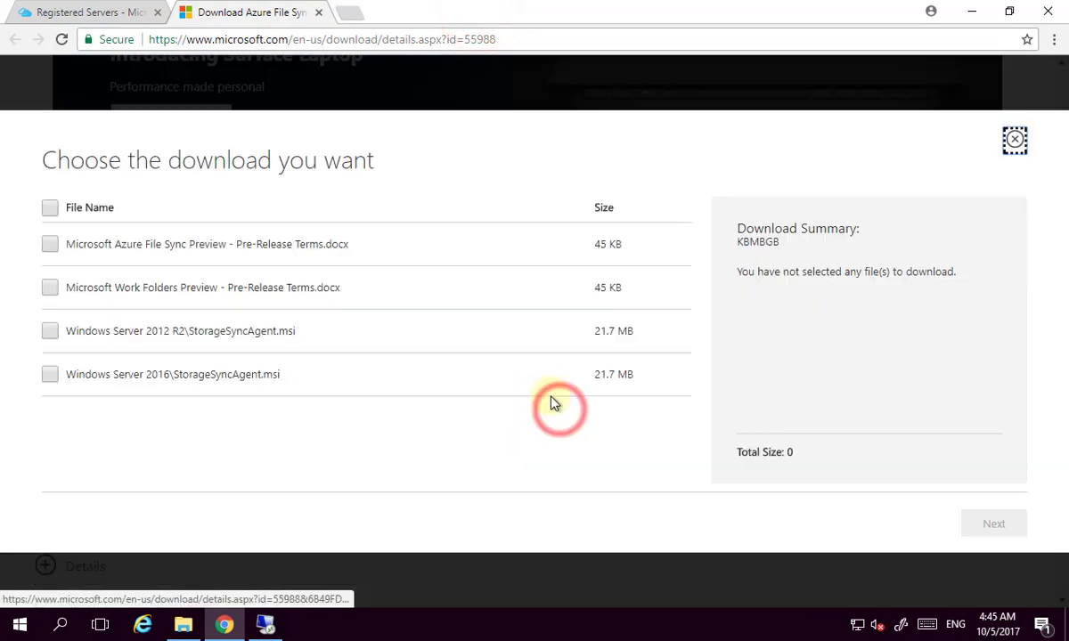
{"action": "left_click", "coordinate": [50, 374]}
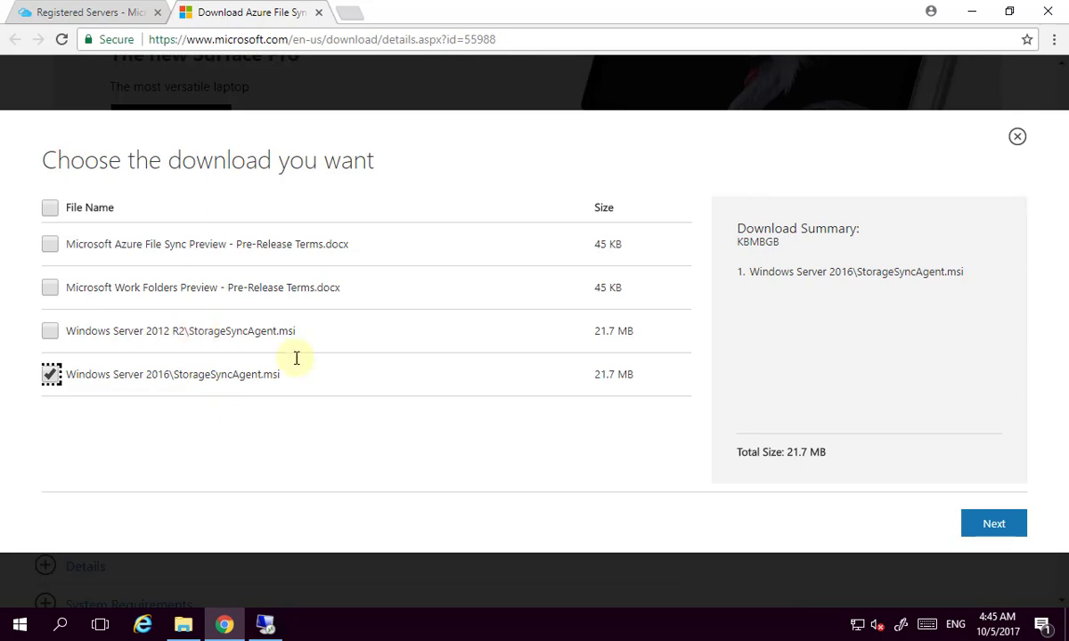
{"action": "left_click", "coordinate": [1003, 526]}
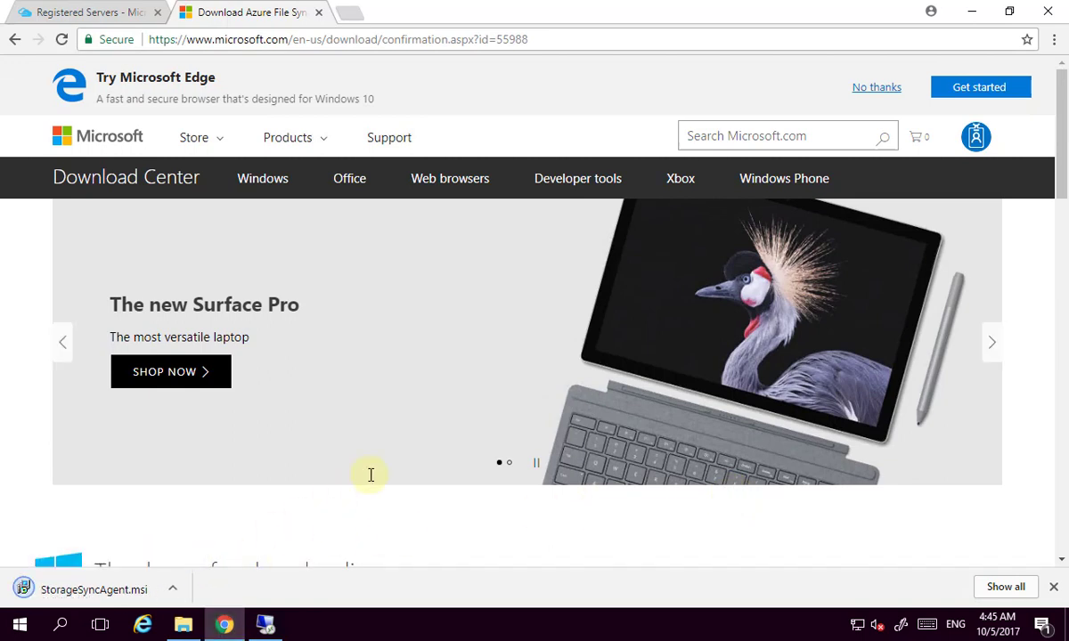
{"action": "left_click", "coordinate": [970, 12]}
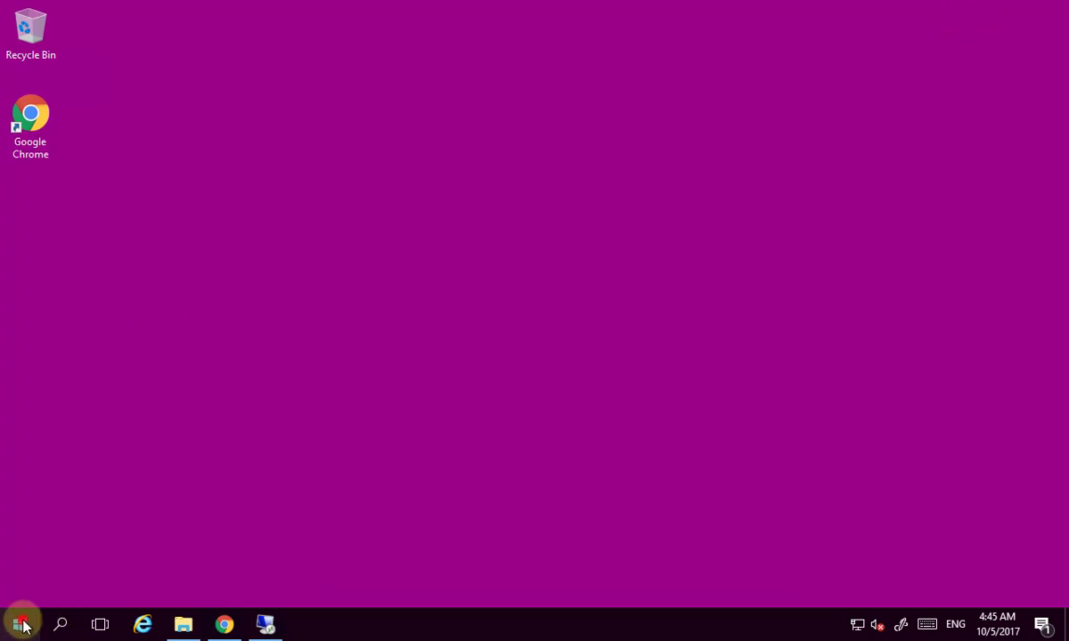
Check server1's Local Server properties in Server Manager (IE Enhanced Security Off), then close it.
{"action": "left_click", "coordinate": [24, 626]}
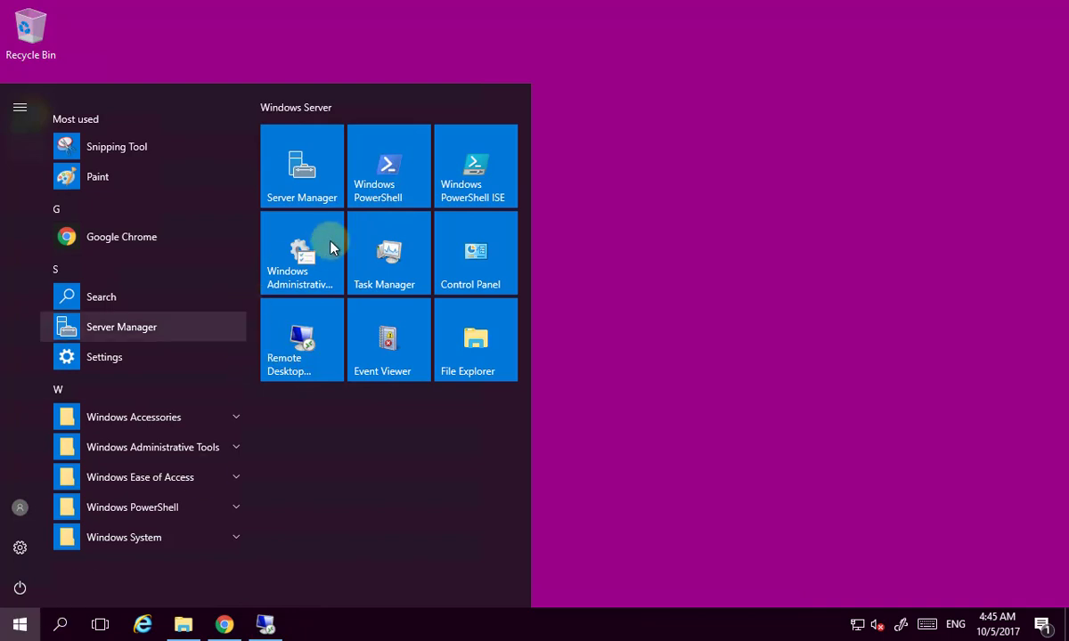
{"action": "left_click", "coordinate": [313, 174]}
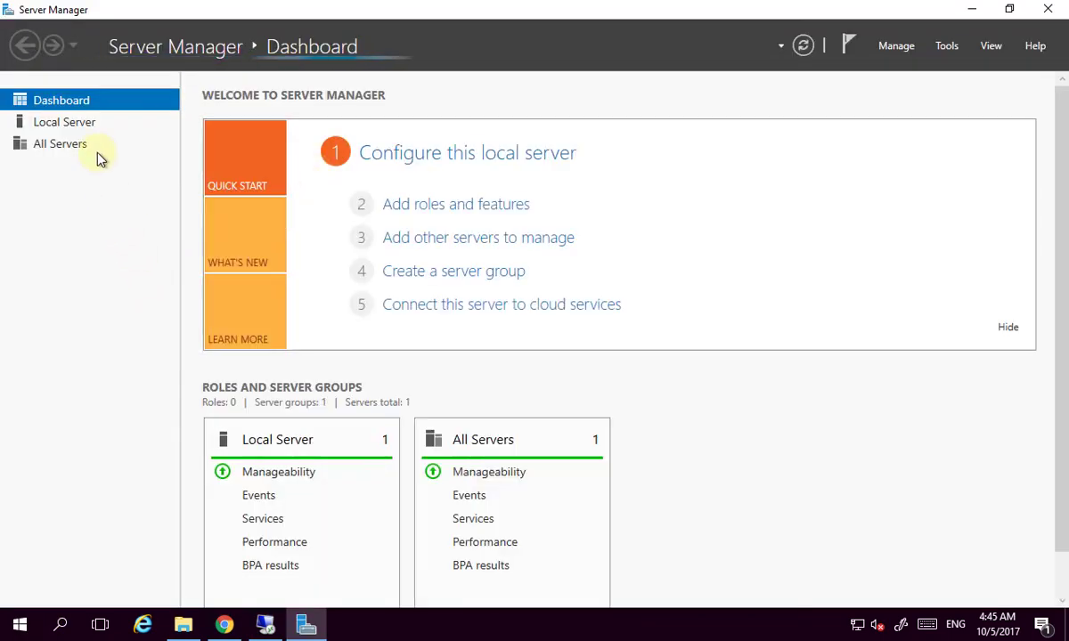
{"action": "left_click", "coordinate": [89, 125]}
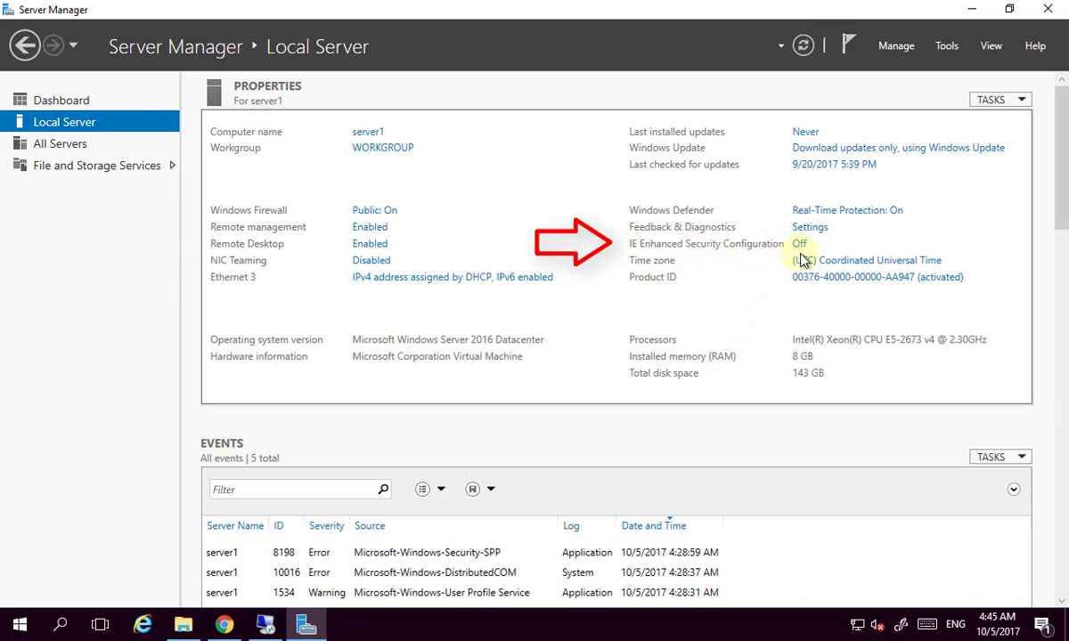
{"action": "left_click", "coordinate": [1049, 10]}
{"action": "left_click", "coordinate": [15, 629]}
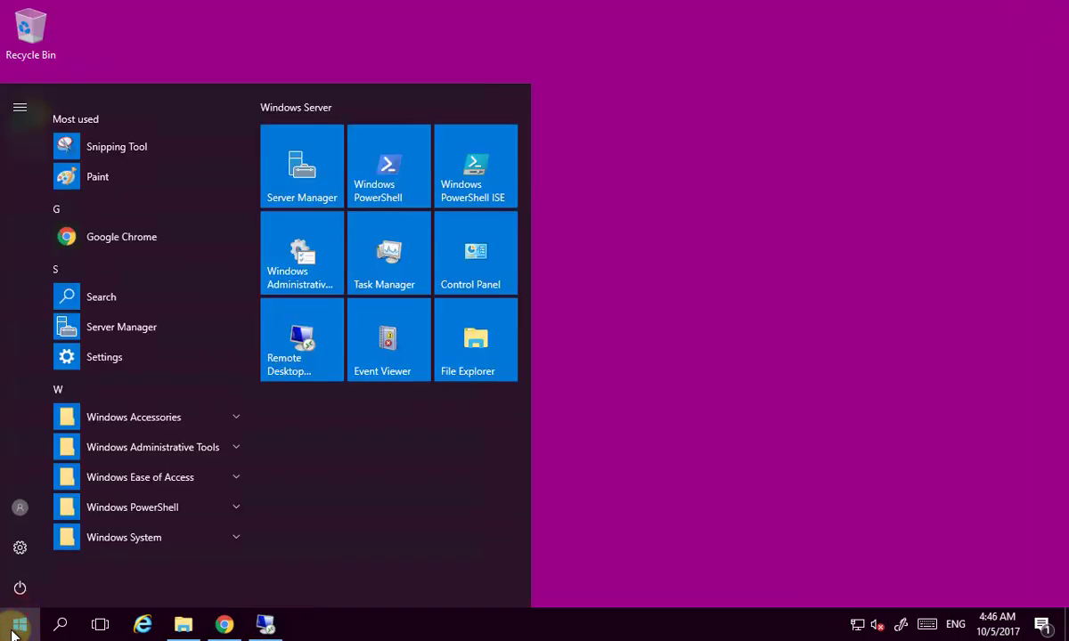
Search Start for 'power' and run Windows PowerShell ISE as administrator.
{"action": "type", "text": "p"}
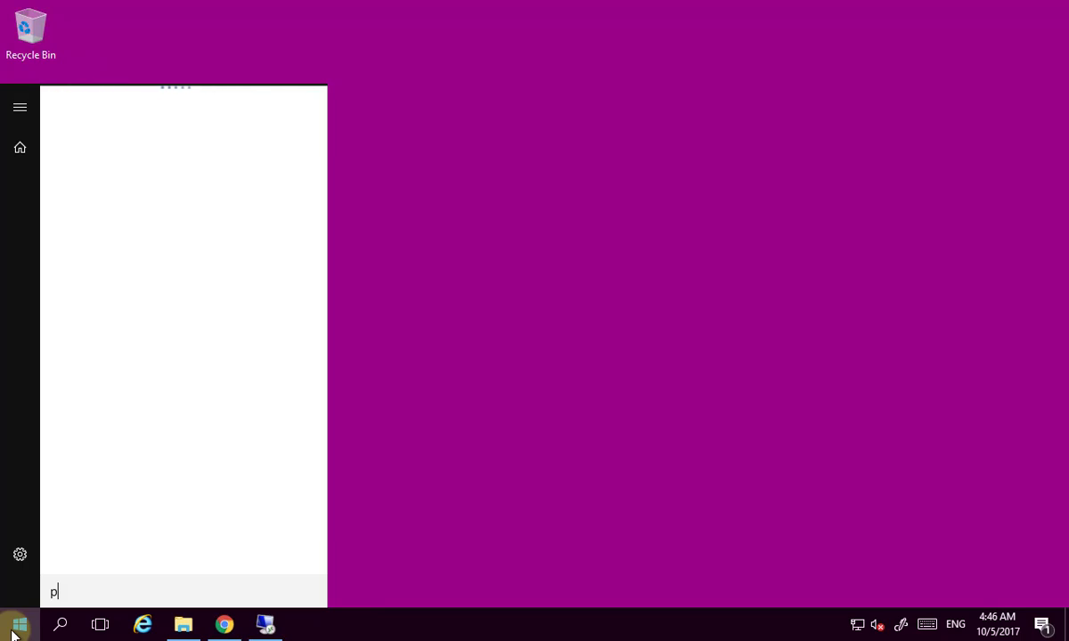
{"action": "type", "text": "ower"}
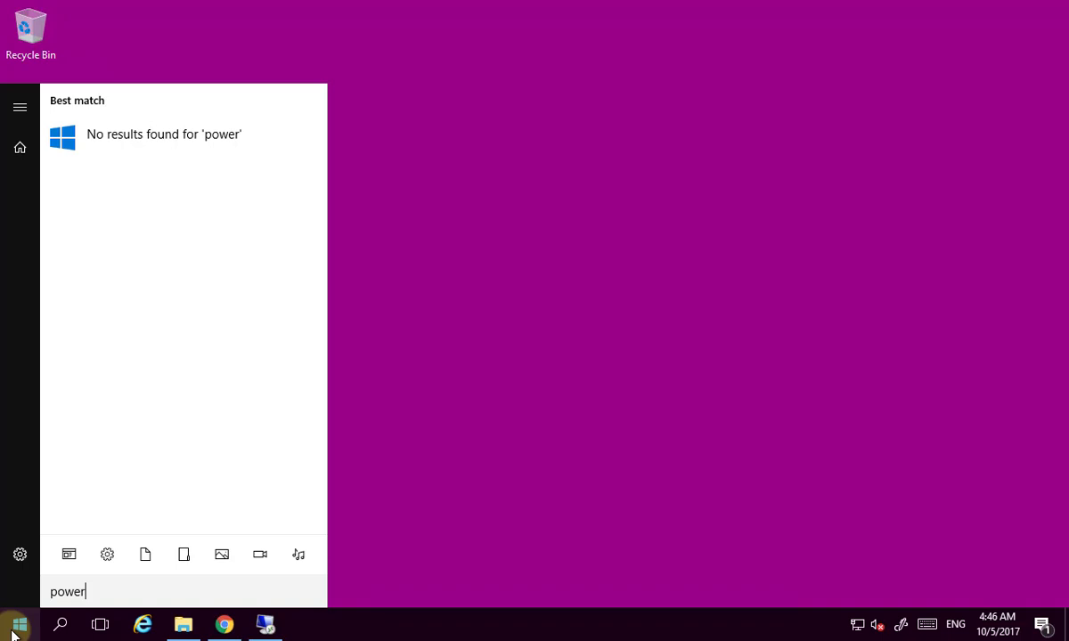
{"action": "key", "text": "BackSpace"}
{"action": "key", "text": "BackSpace"}
{"action": "key", "text": "BackSpace"}
{"action": "key", "text": "BackSpace"}
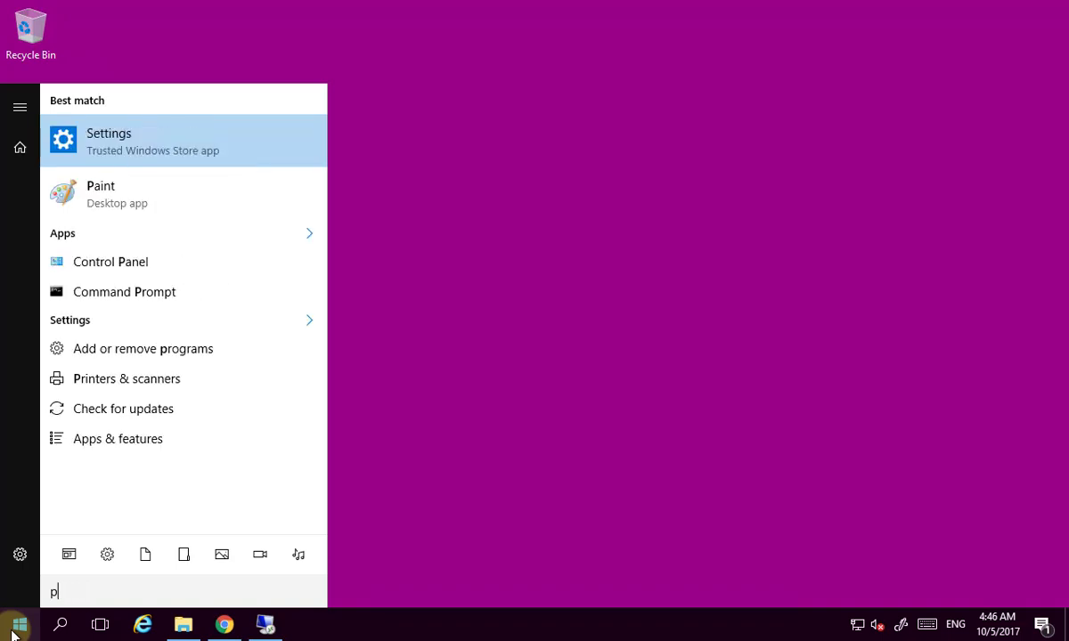
{"action": "type", "text": "ower"}
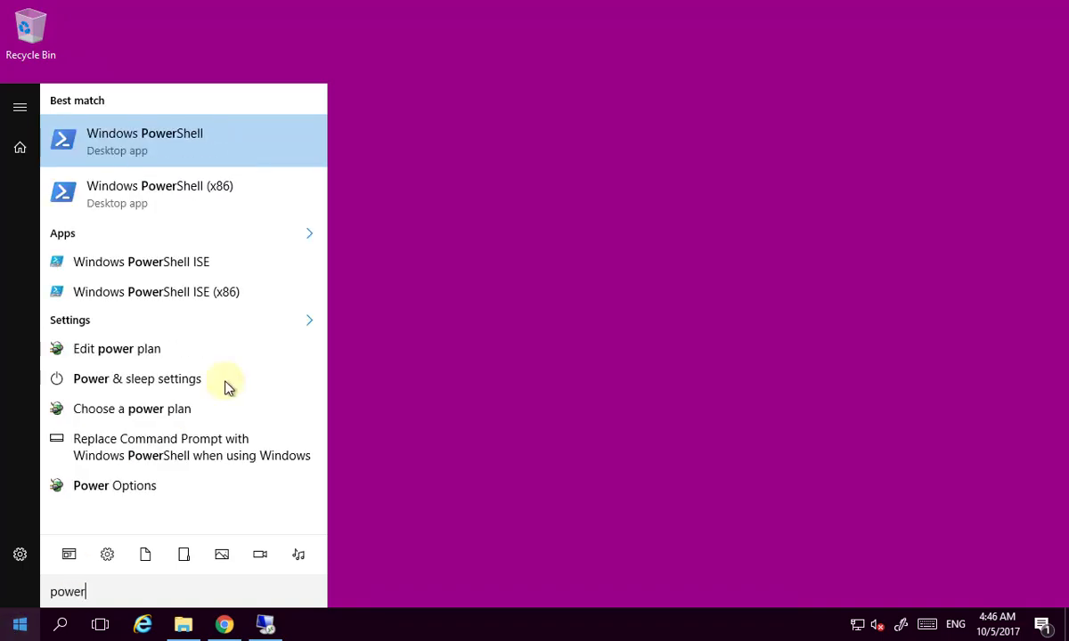
{"action": "right_click", "coordinate": [177, 275]}
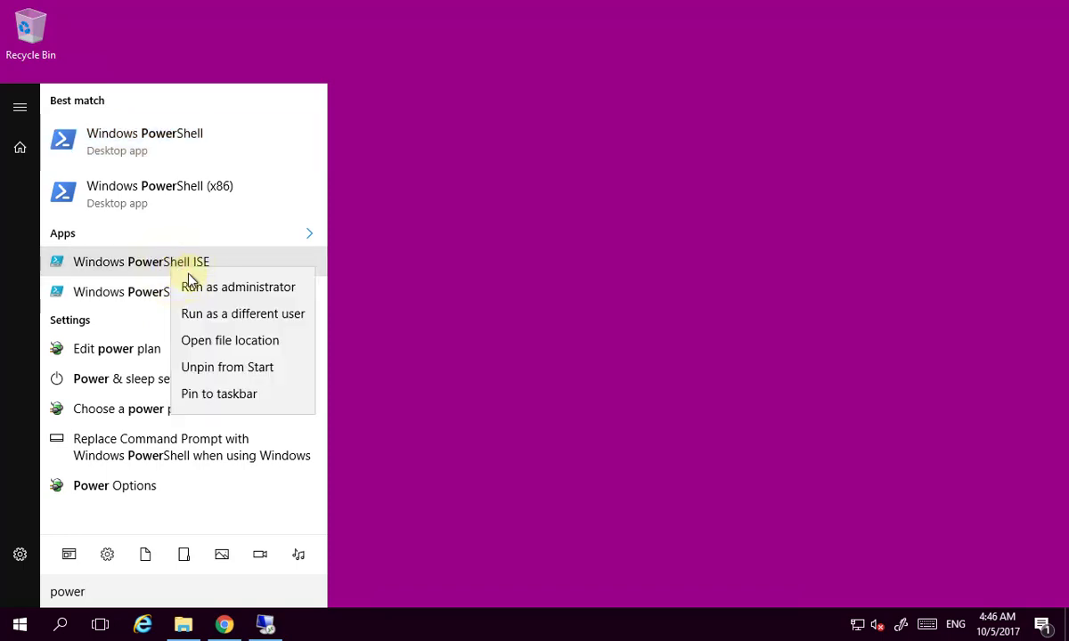
{"action": "left_click", "coordinate": [228, 295]}
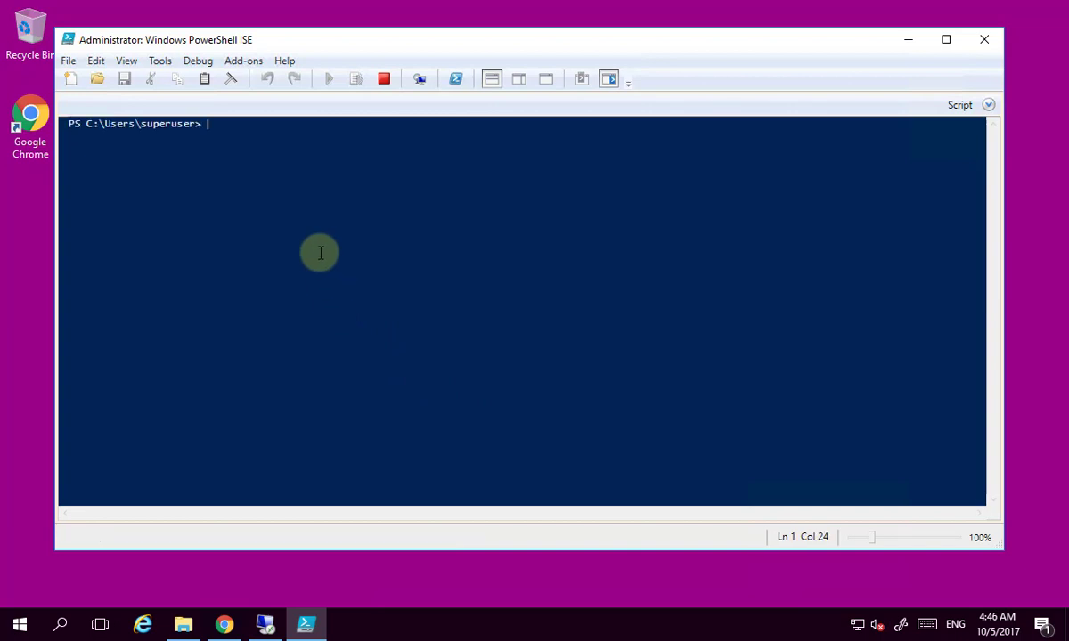
Run 'install-module azurerm' in the enlarged PowerShell ISE console with the Commands pane closed.
{"action": "scroll", "coordinate": [320, 253], "scroll_direction": "up", "scroll_amount": 4}
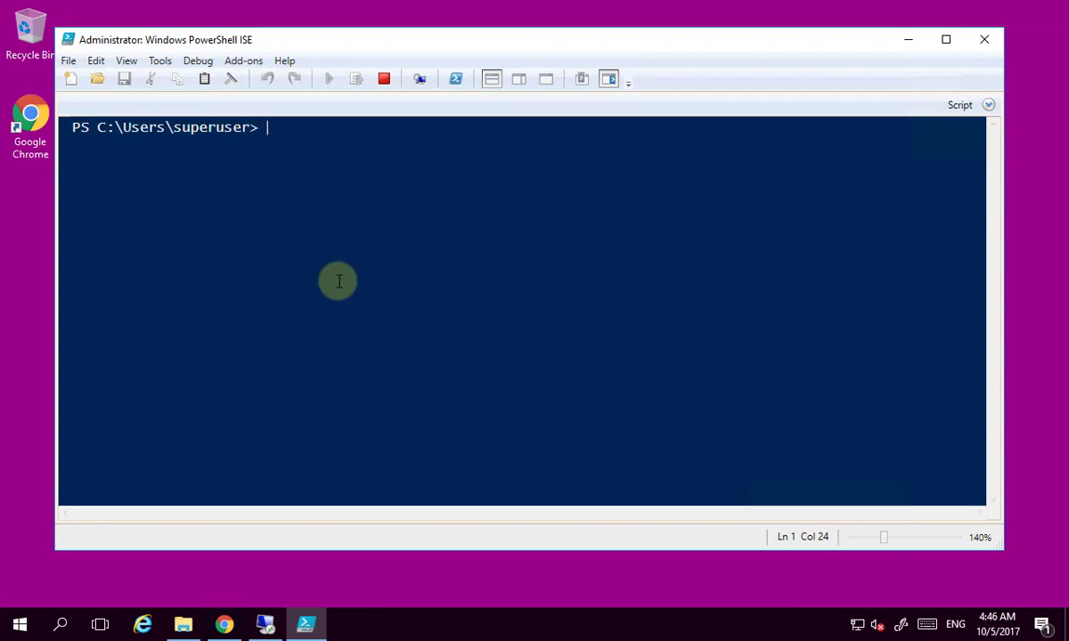
{"action": "type", "text": "insta"}
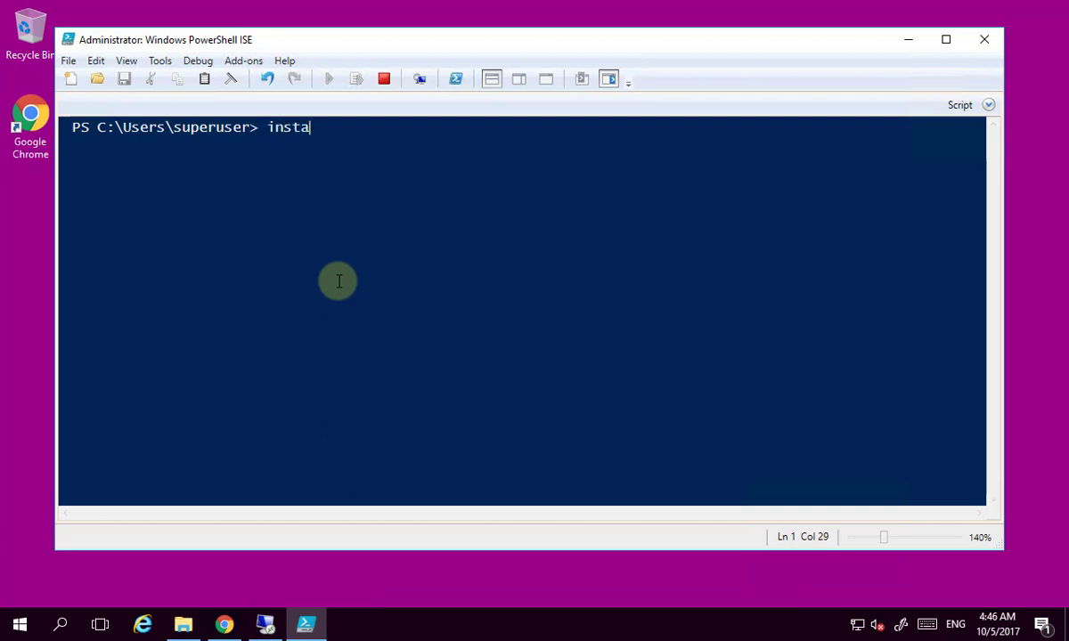
{"action": "type", "text": "ll-module"}
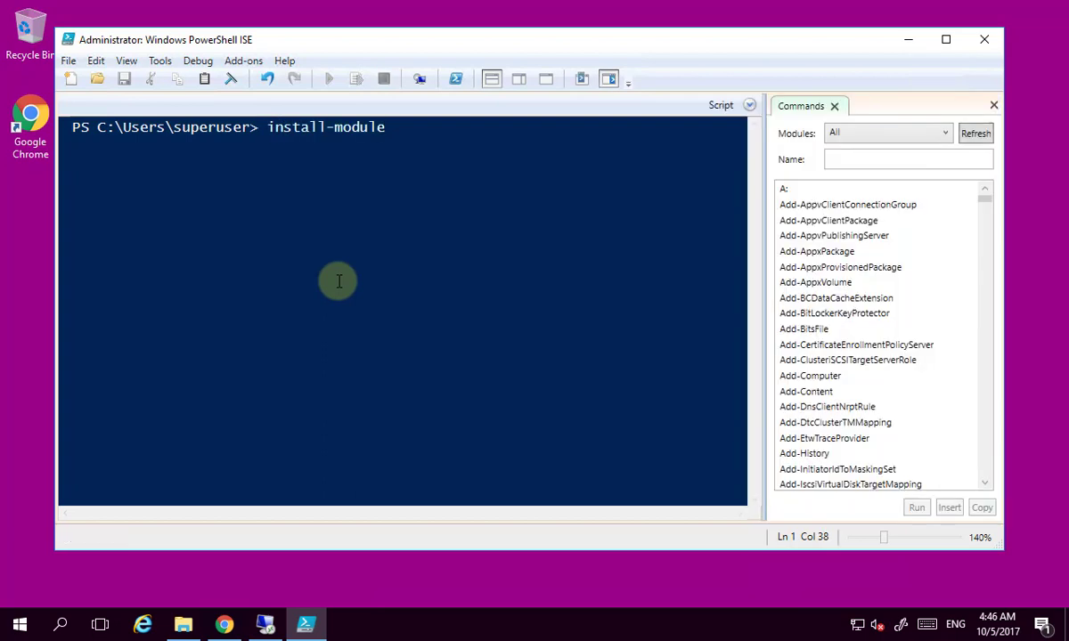
{"action": "type", "text": " azurerm"}
{"action": "left_click", "coordinate": [993, 106]}
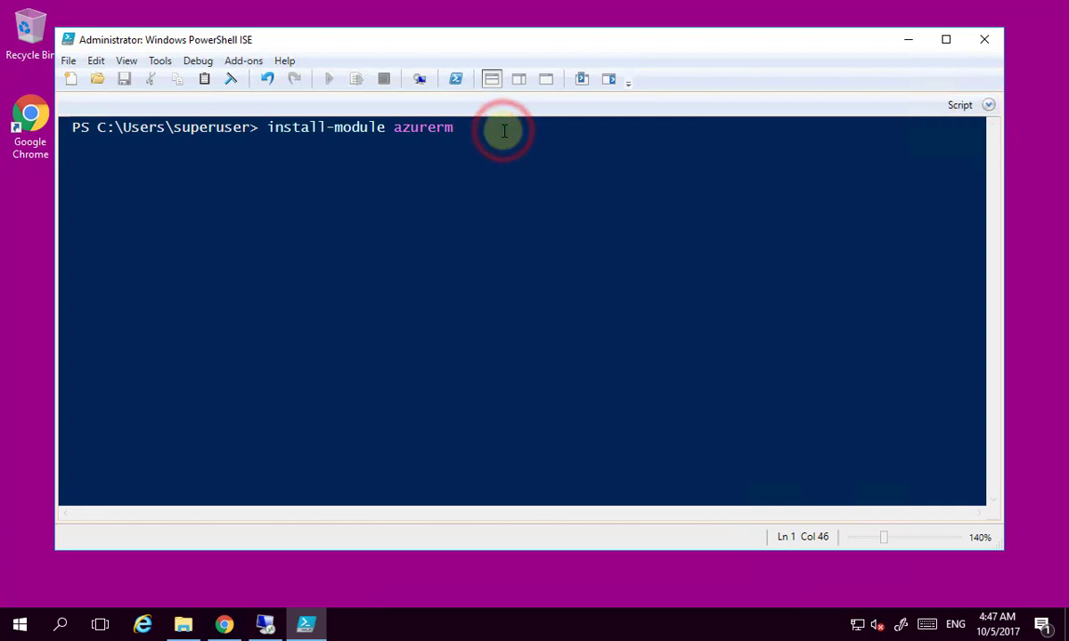
{"action": "key", "text": "Return"}
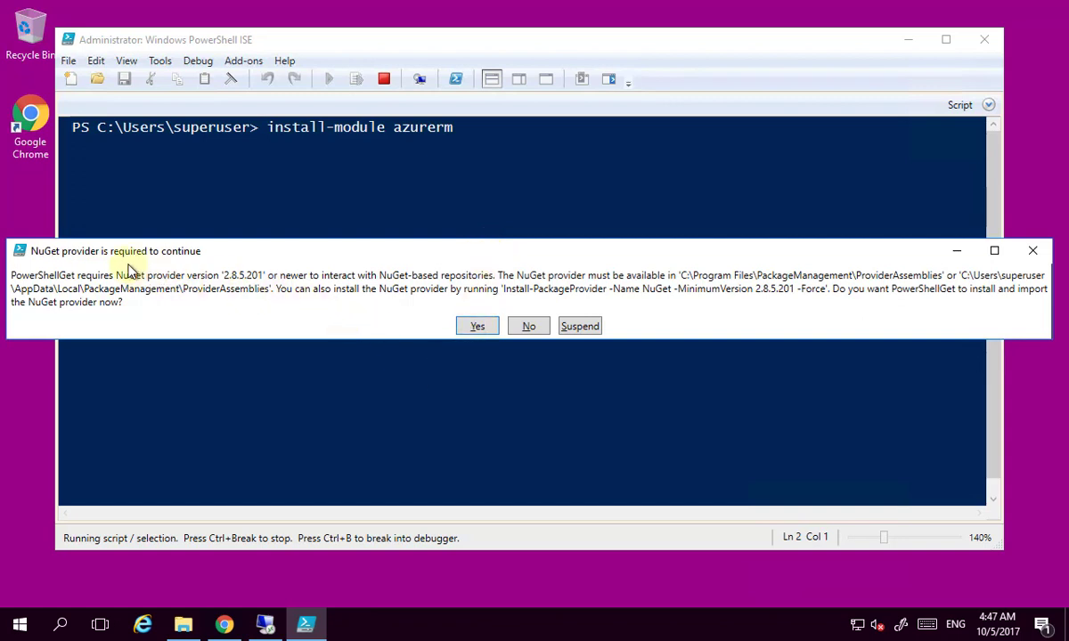
Approve the NuGet provider, trust PSGallery with Yes to All, and close the ISE when done.
{"action": "left_click", "coordinate": [475, 328]}
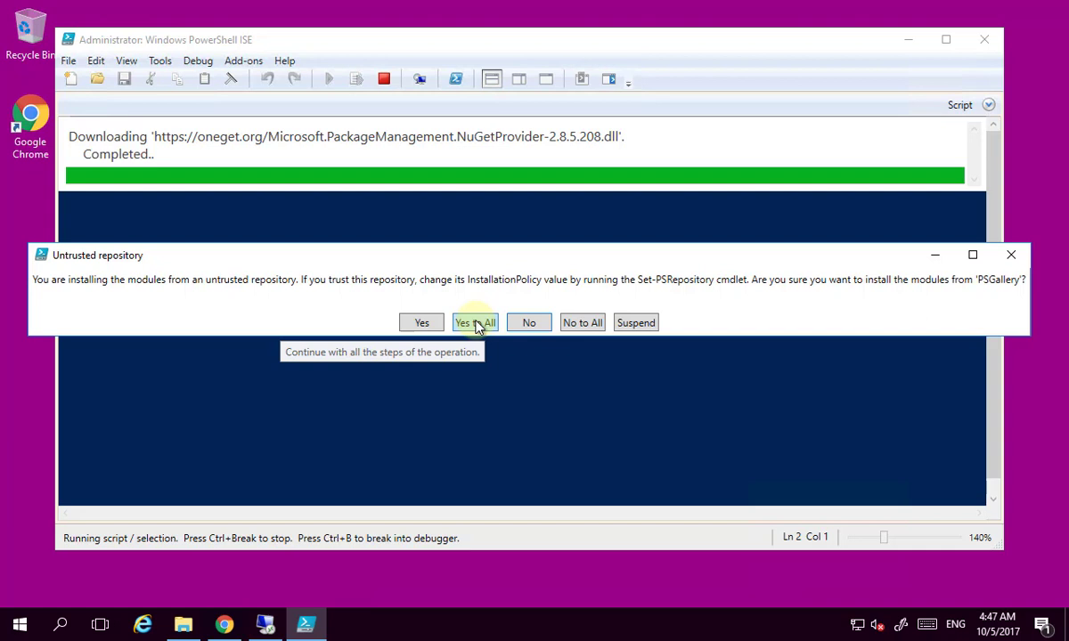
{"action": "left_click", "coordinate": [476, 324]}
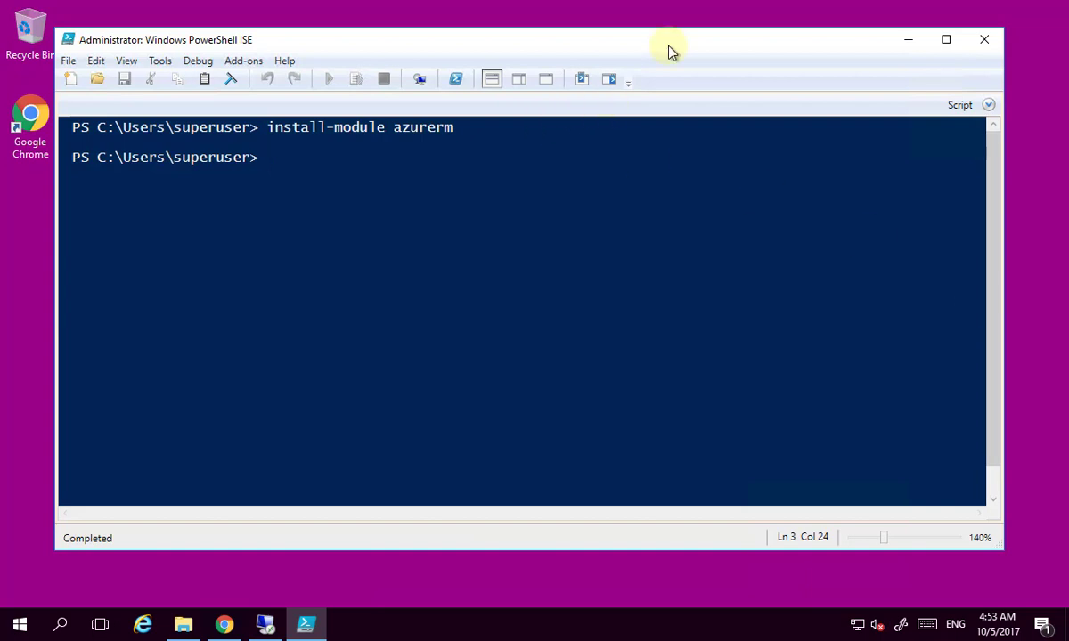
{"action": "left_click", "coordinate": [984, 39]}
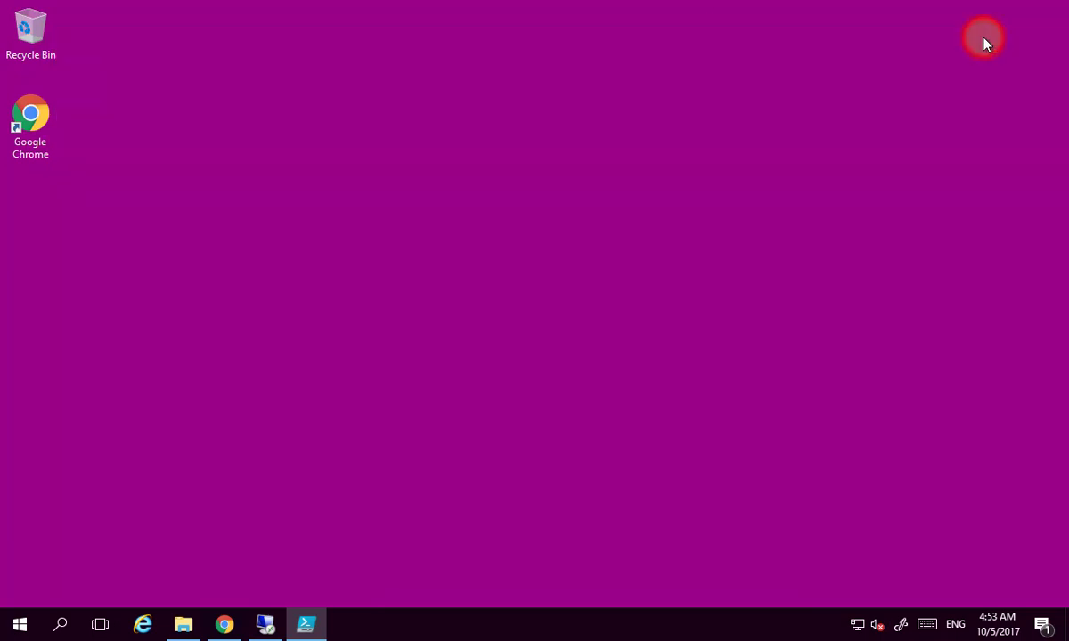
Run the downloaded StorageSyncAgent.msi from Chrome's download bar past the security warning.
{"action": "left_click", "coordinate": [224, 623]}
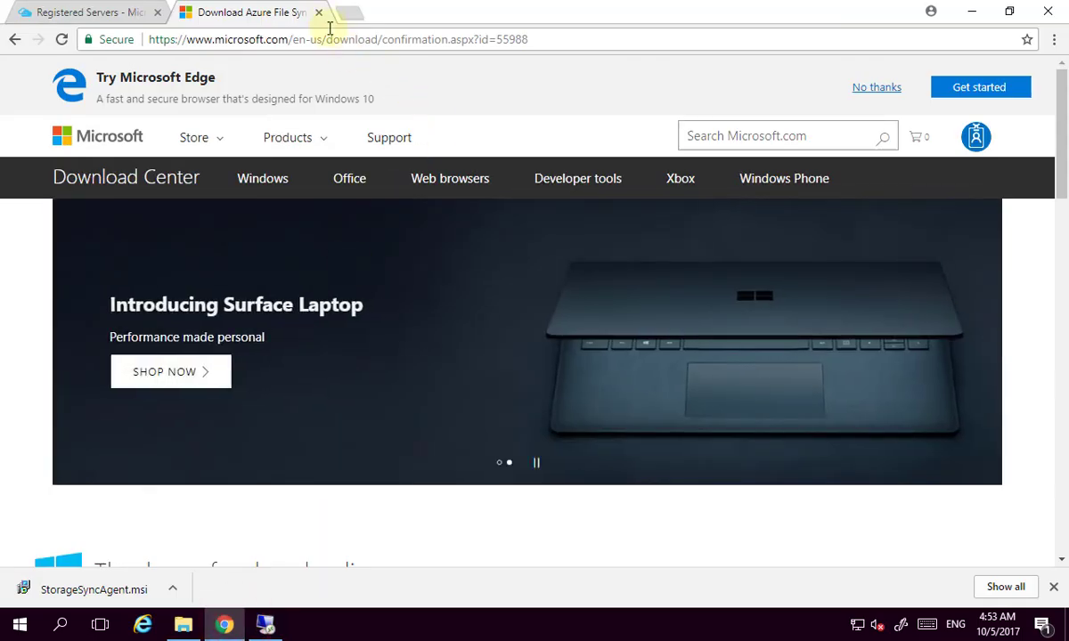
{"action": "left_click", "coordinate": [319, 13]}
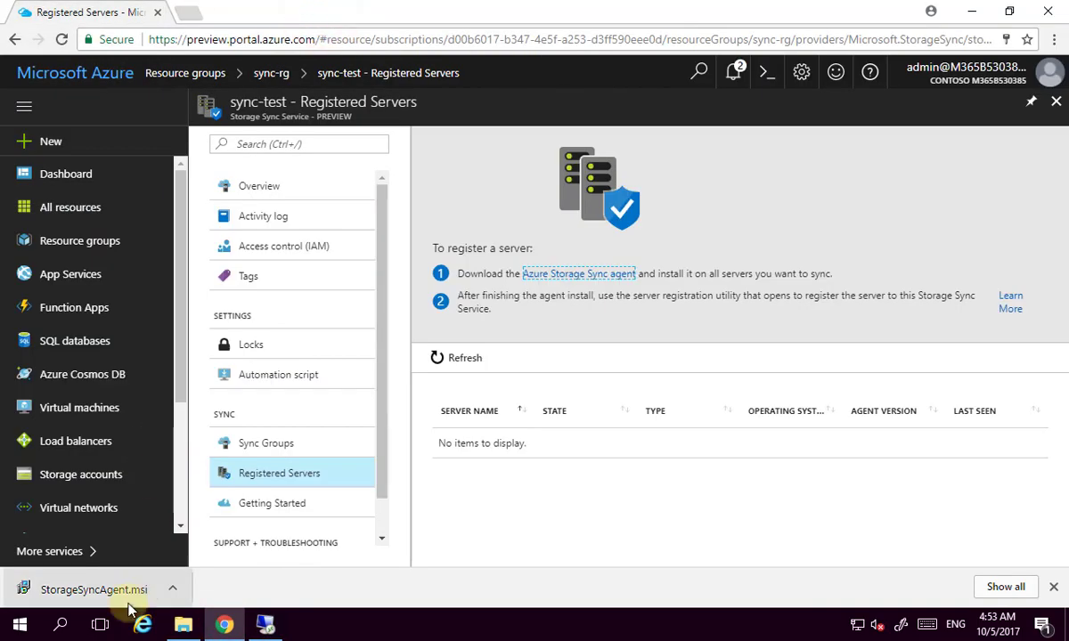
{"action": "left_click", "coordinate": [114, 595]}
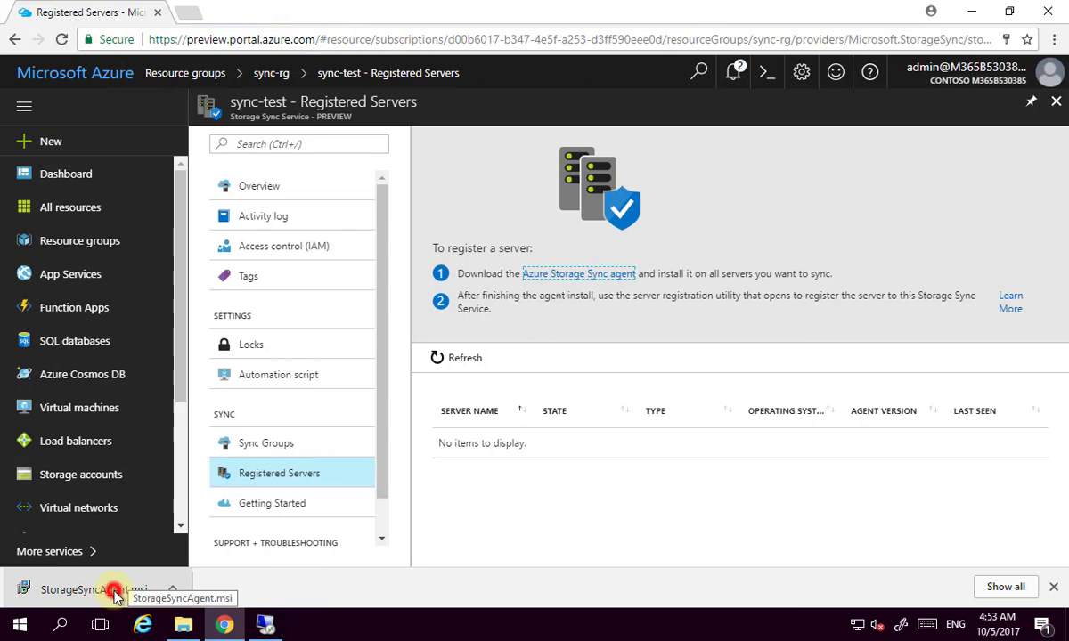
{"action": "left_click", "coordinate": [579, 327]}
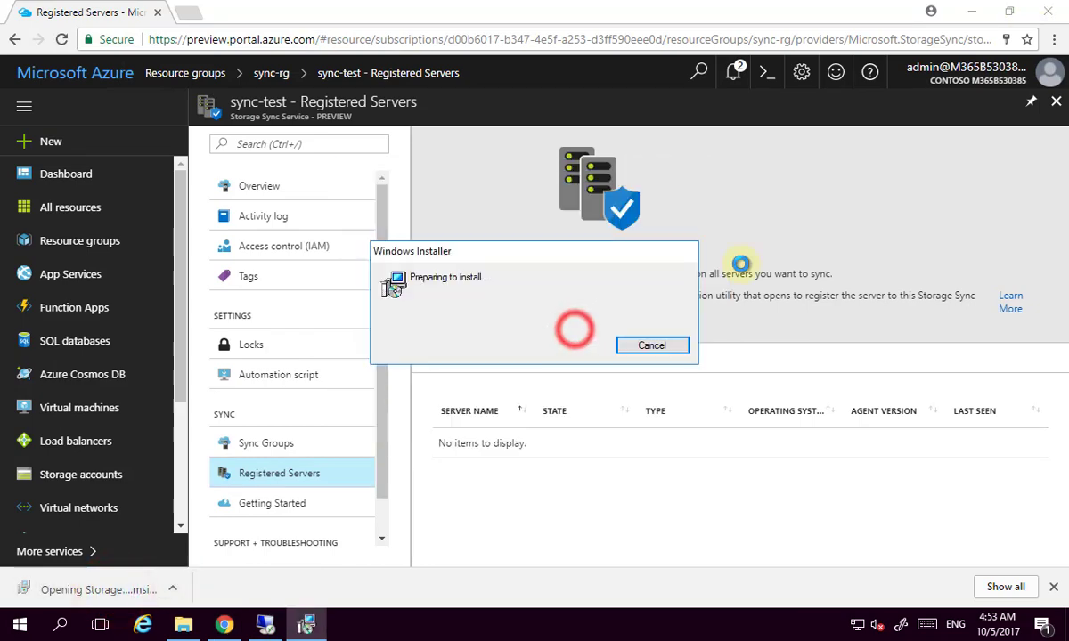
{"action": "left_click", "coordinate": [970, 14]}
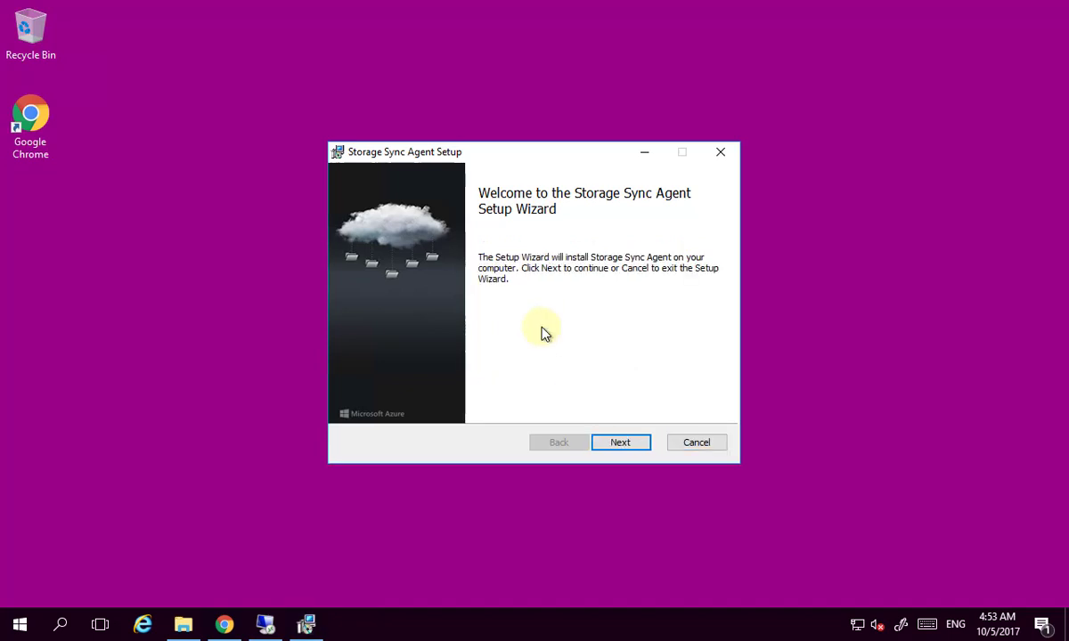
Install the Storage Sync Agent with the license accepted, default features and Microsoft Update.
{"action": "left_click", "coordinate": [626, 443]}
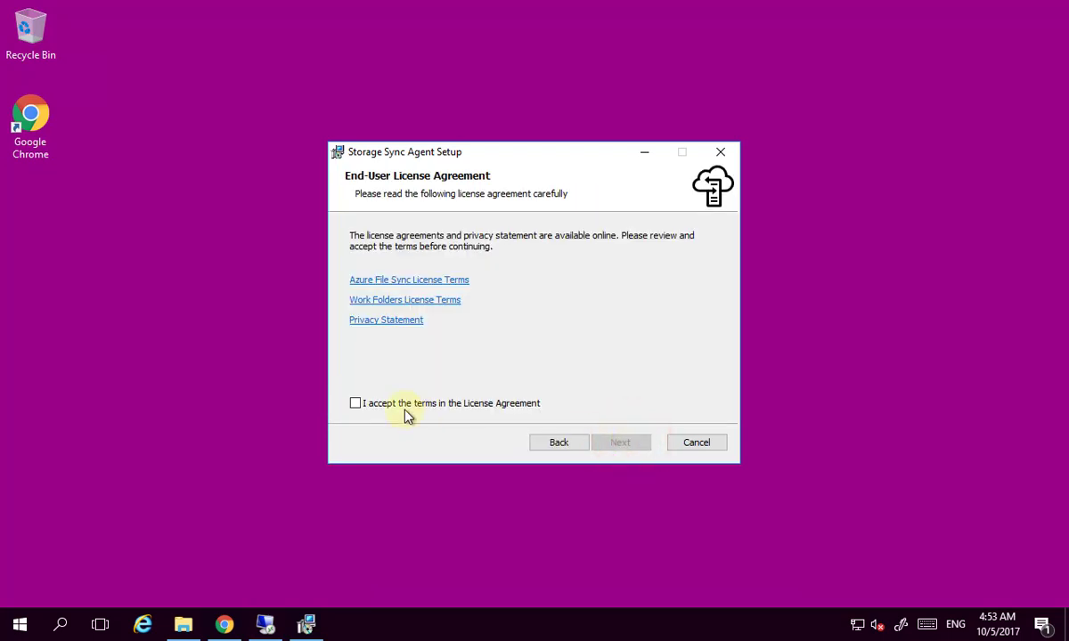
{"action": "left_click", "coordinate": [401, 406]}
{"action": "left_click", "coordinate": [635, 442]}
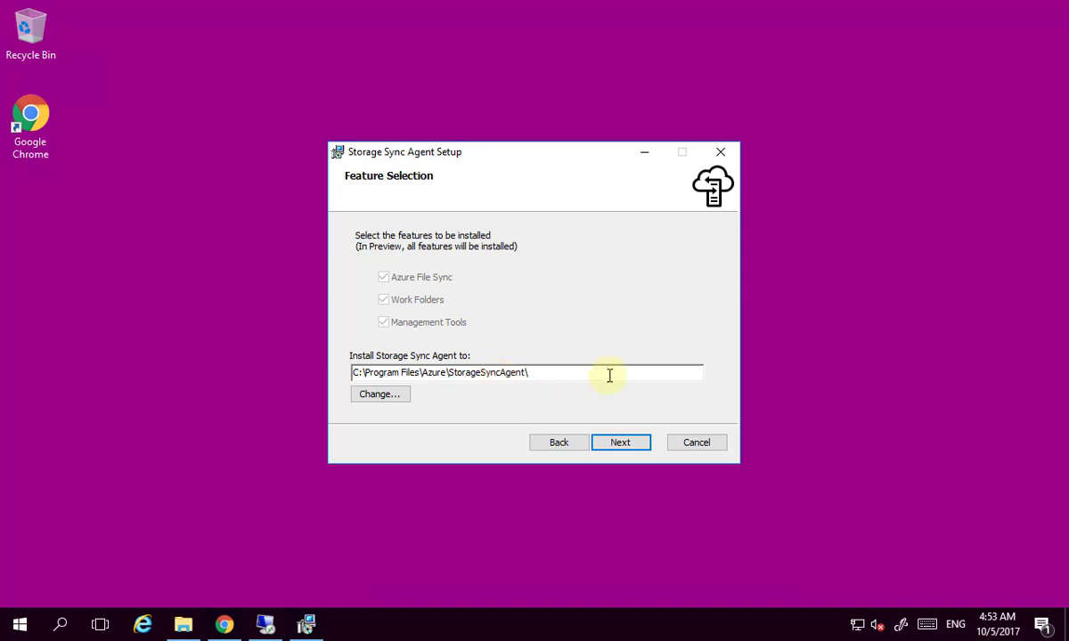
{"action": "left_click", "coordinate": [623, 446]}
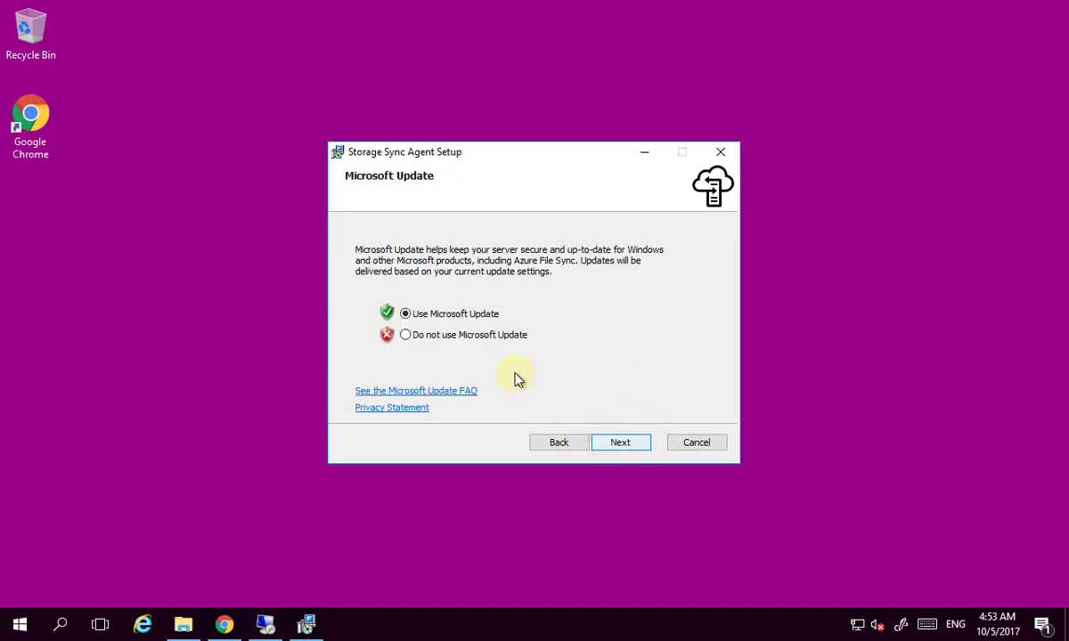
{"action": "left_click", "coordinate": [635, 448]}
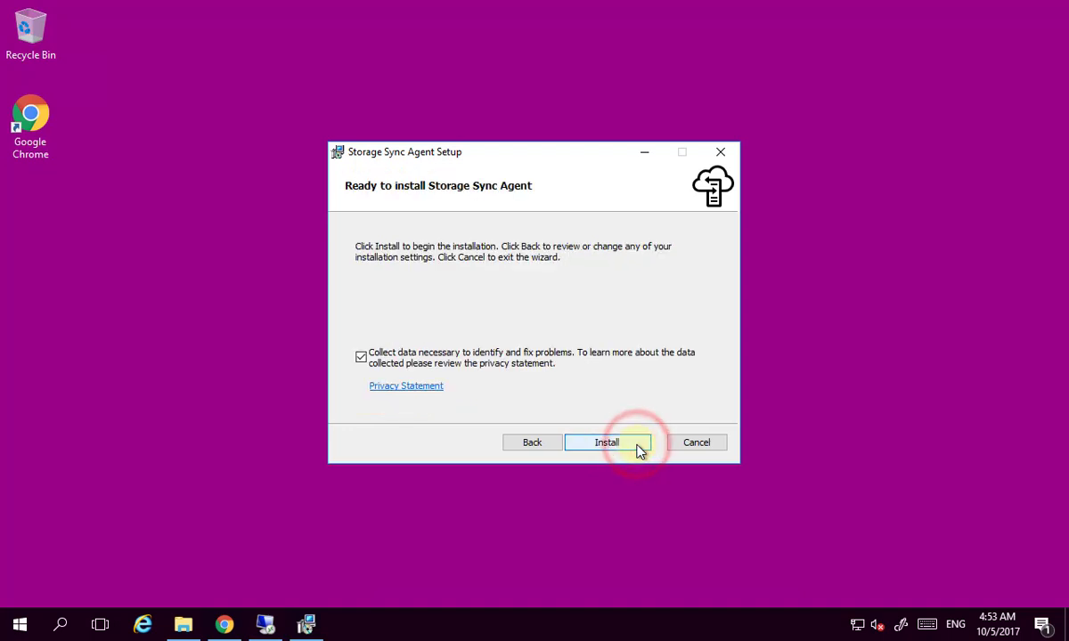
{"action": "left_click", "coordinate": [637, 447]}
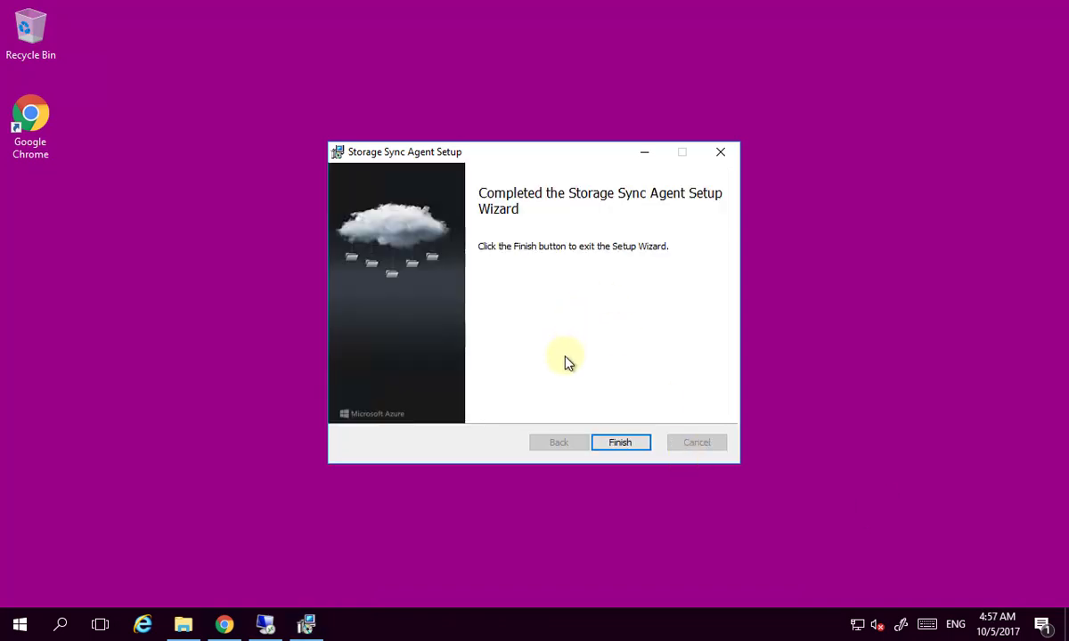
{"action": "left_click", "coordinate": [613, 446]}
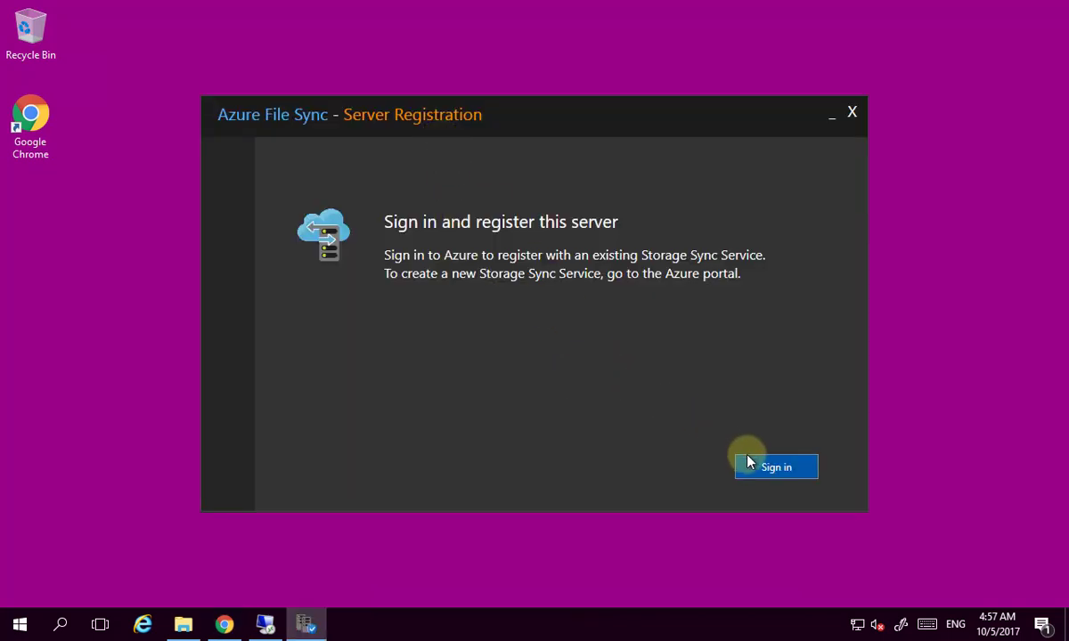
Sign in to Azure in Server Registration with the admin account e-mail and password.
{"action": "left_click", "coordinate": [768, 469]}
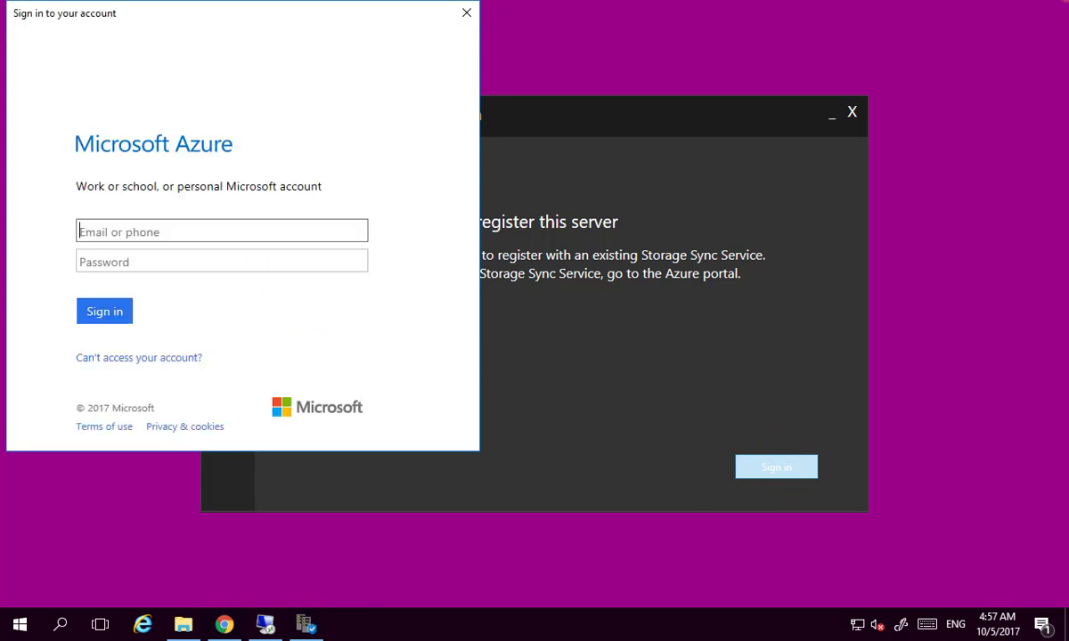
{"action": "left_click", "coordinate": [266, 232]}
{"action": "key", "text": "ctrl+v"}
{"action": "key", "text": "Tab"}
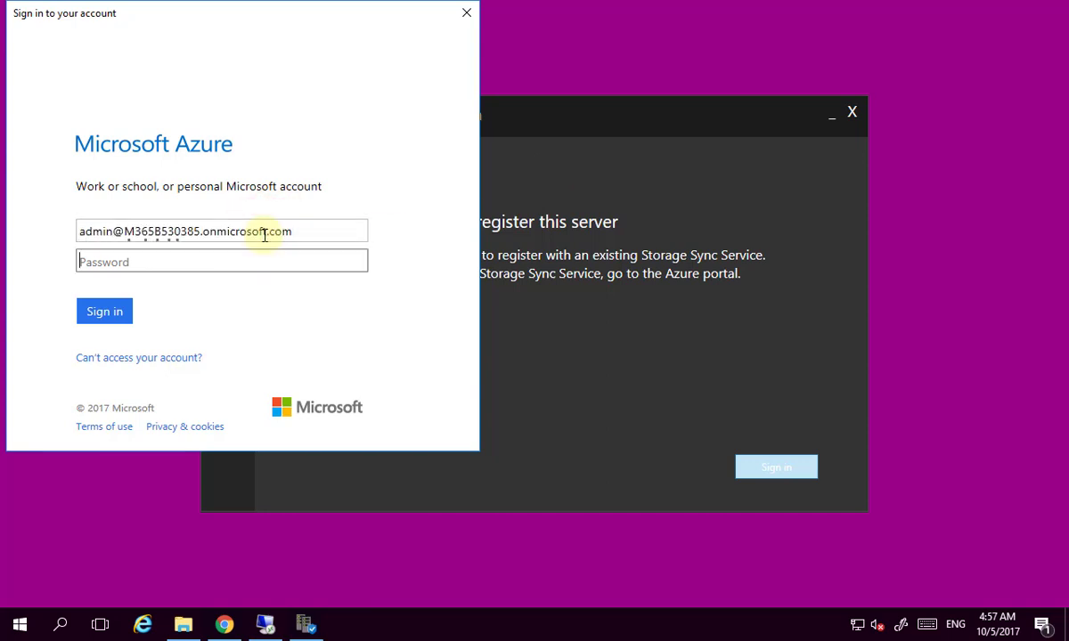
{"action": "type", "text": "•••••••••••••"}
{"action": "key", "text": "Return"}
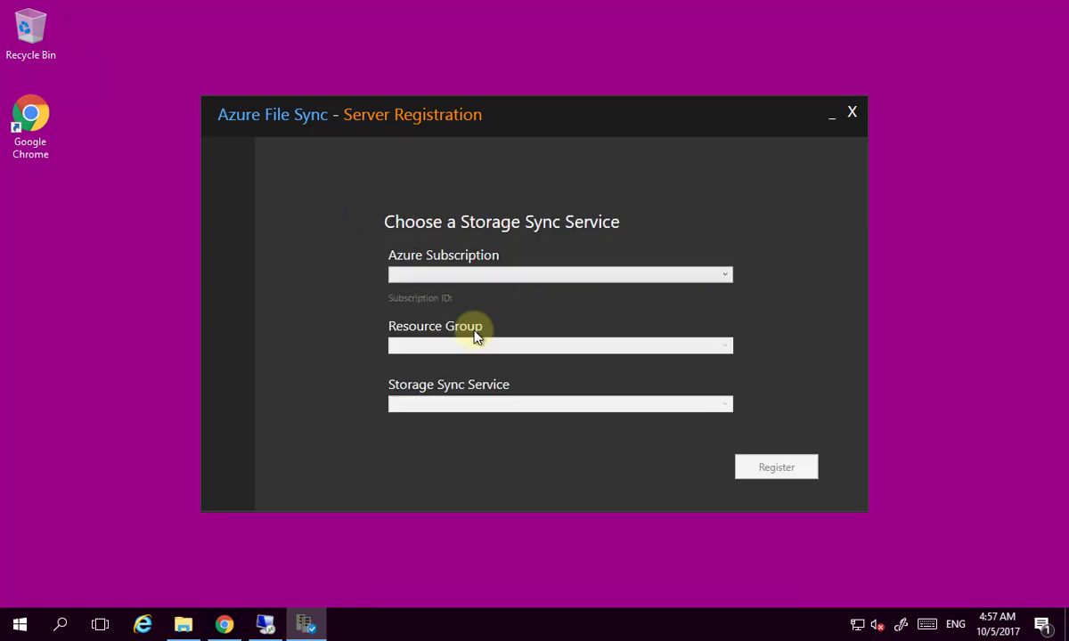
Select Azure Pass subscription, sync-rg resource group and sync-test service, then register the server.
{"action": "left_click", "coordinate": [723, 277]}
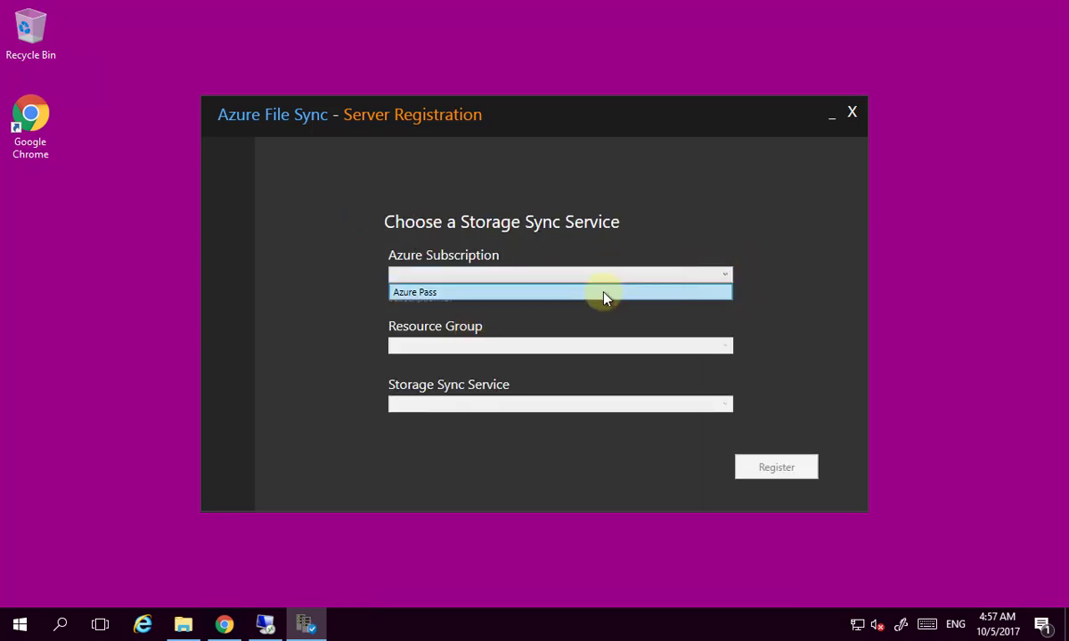
{"action": "left_click", "coordinate": [604, 294]}
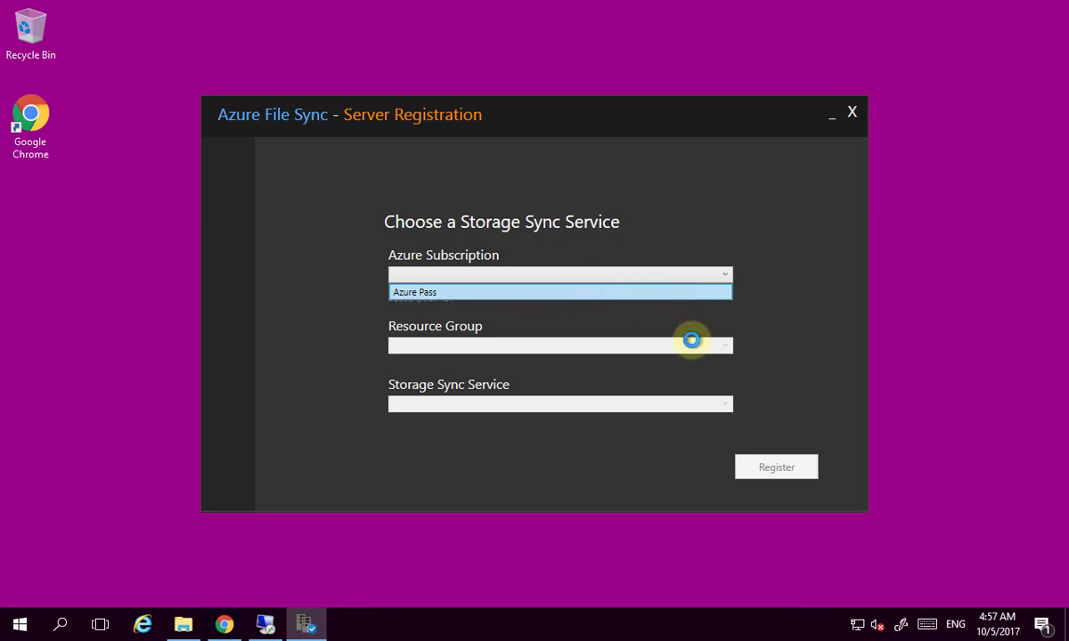
{"action": "left_click", "coordinate": [723, 345]}
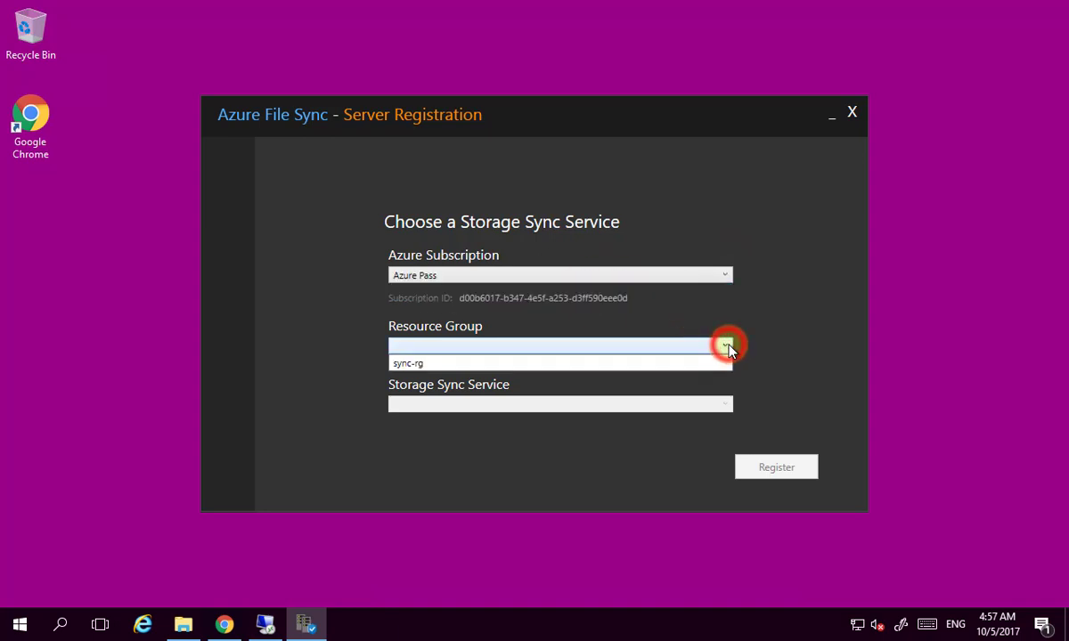
{"action": "left_click", "coordinate": [662, 370]}
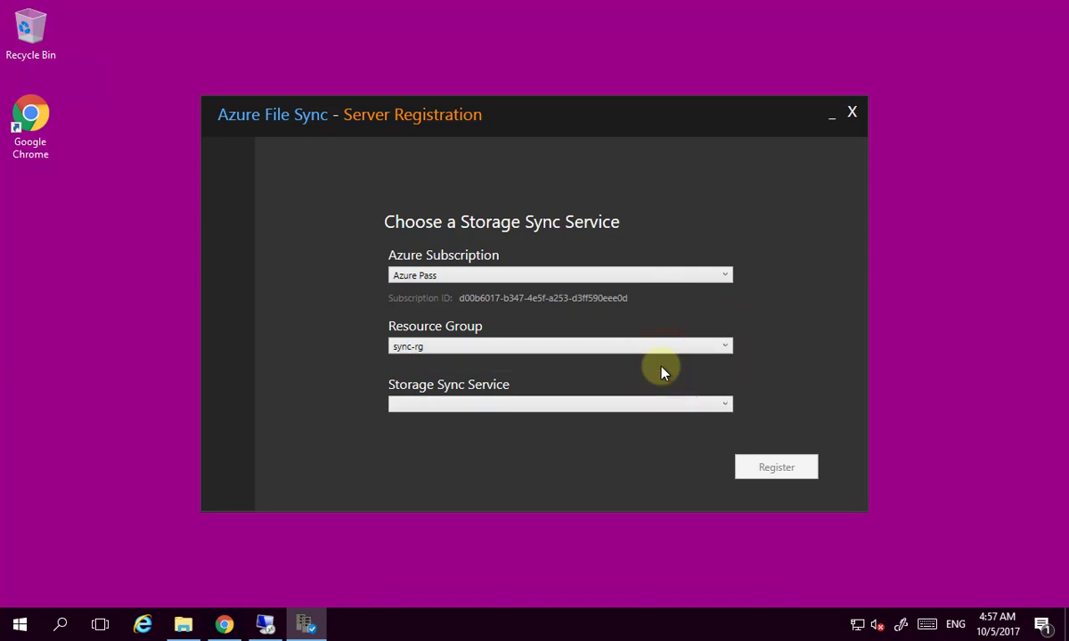
{"action": "left_click", "coordinate": [719, 406]}
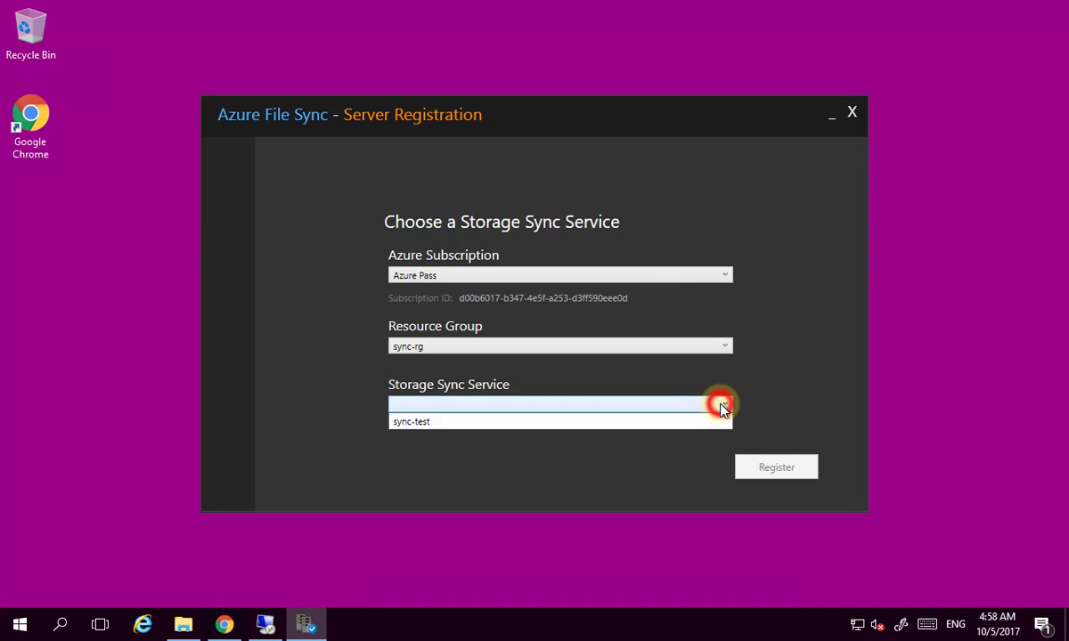
{"action": "left_click", "coordinate": [426, 422]}
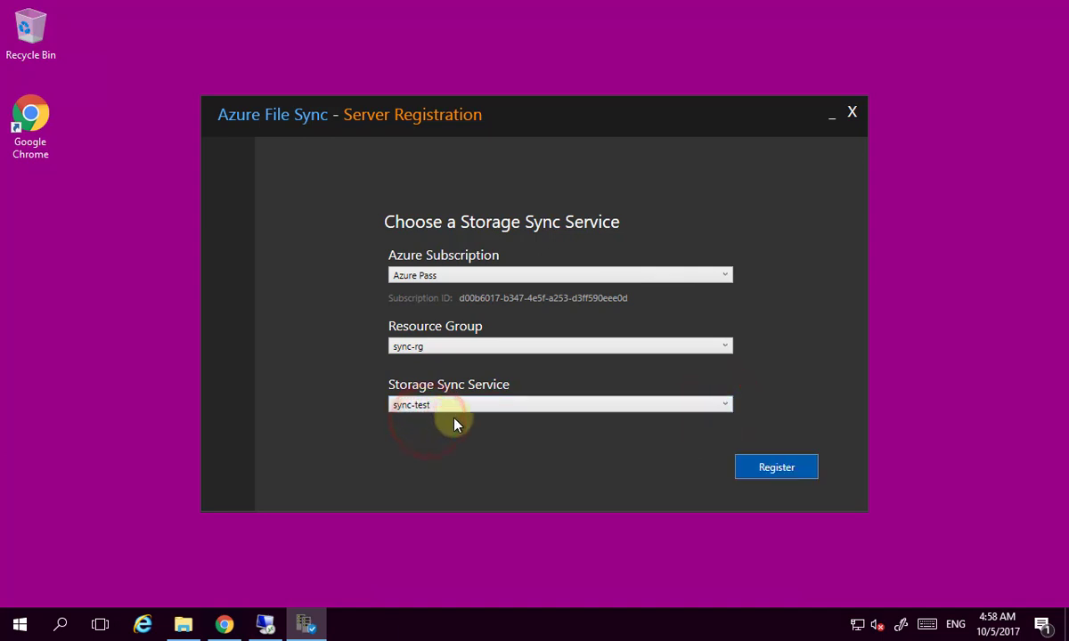
{"action": "left_click", "coordinate": [779, 477]}
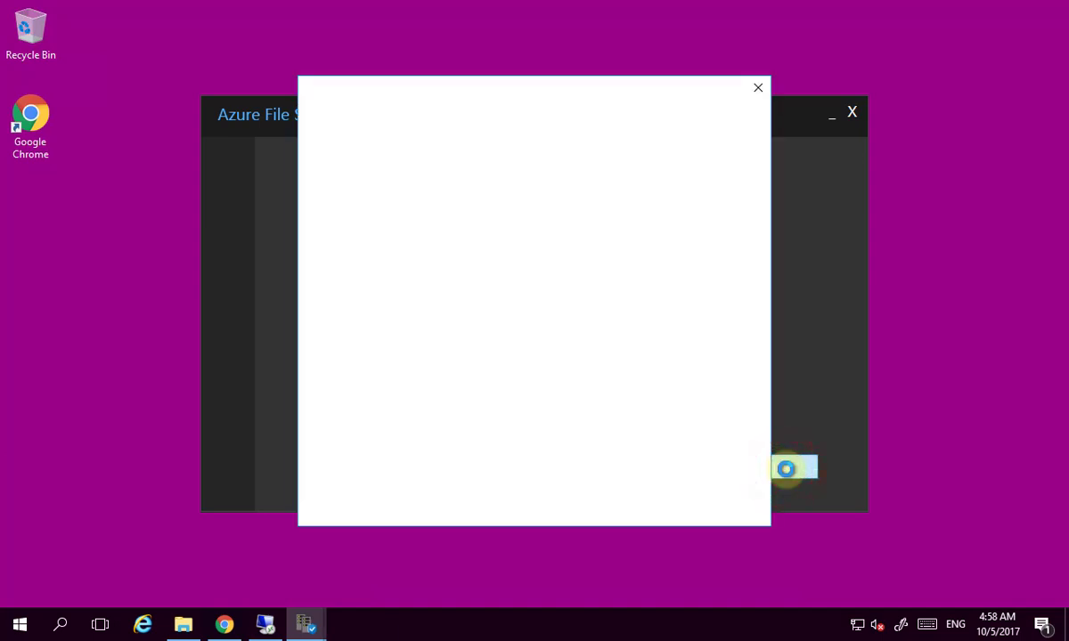
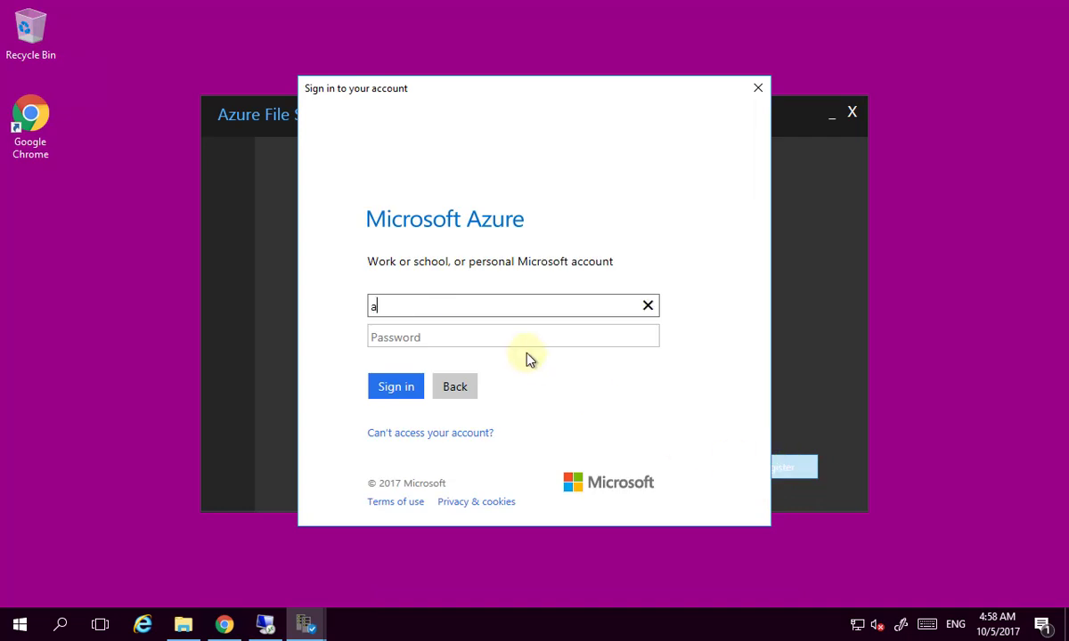
Re-enter the admin account e-mail and password to finish registration and dismiss the success message.
{"action": "key", "text": "ctrl+v"}
{"action": "key", "text": "Tab"}
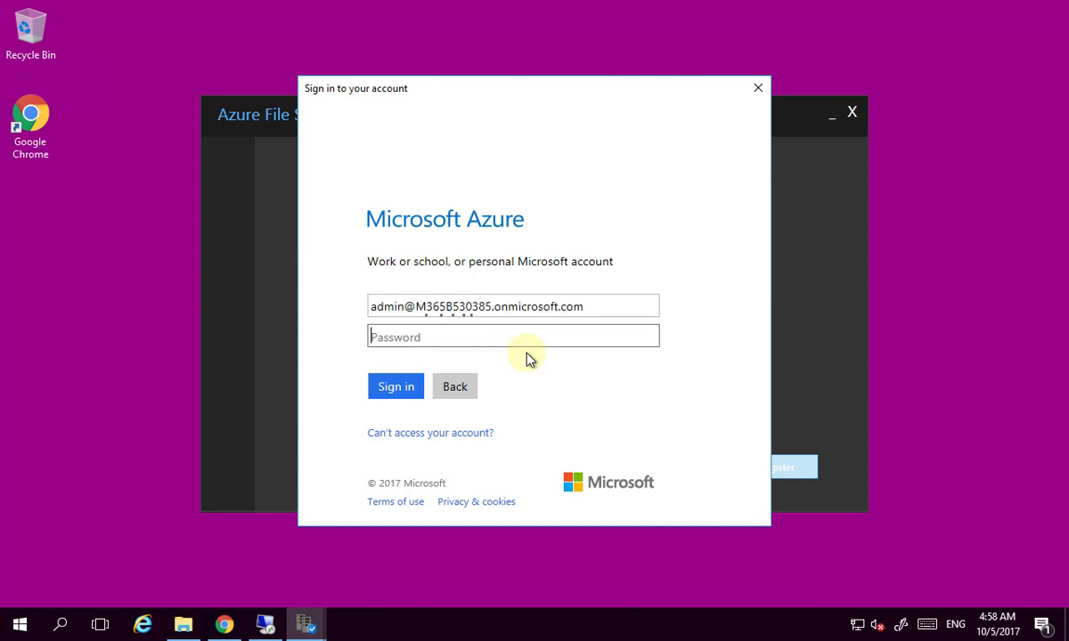
{"action": "type", "text": "•••••••••••••"}
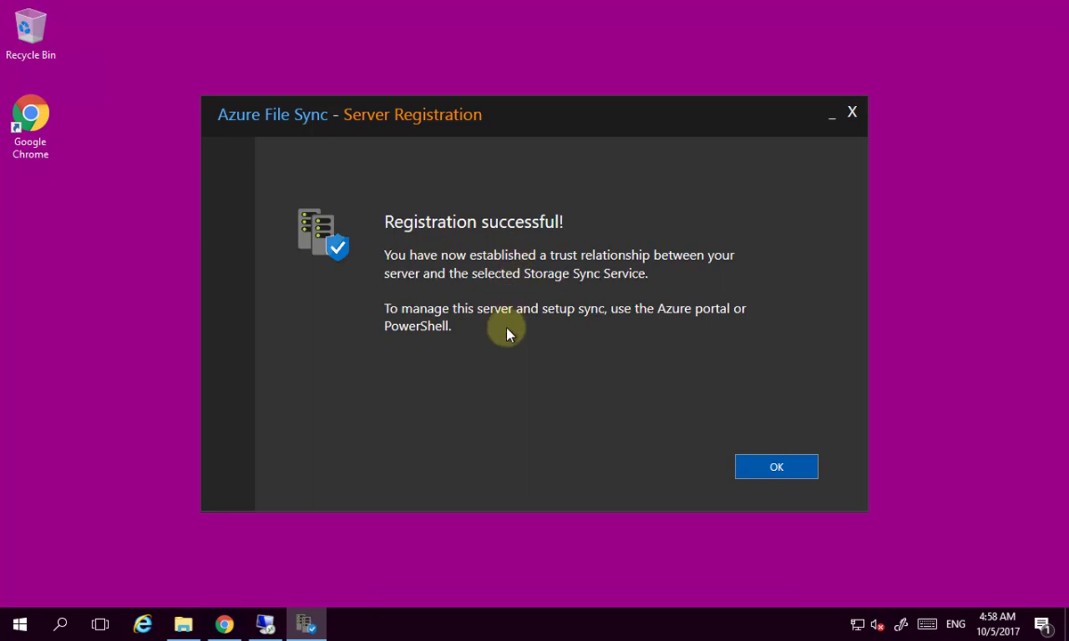
{"action": "left_click", "coordinate": [779, 467]}
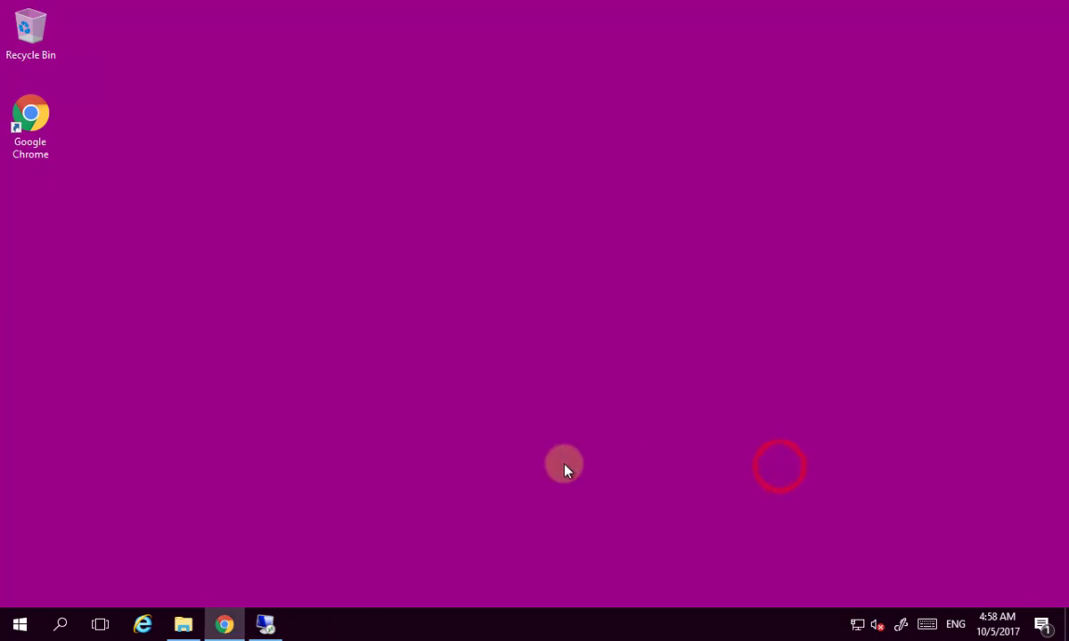
Refresh Registered Servers to confirm server1 is Online, then view the empty Sync Groups list.
{"action": "left_click", "coordinate": [224, 624]}
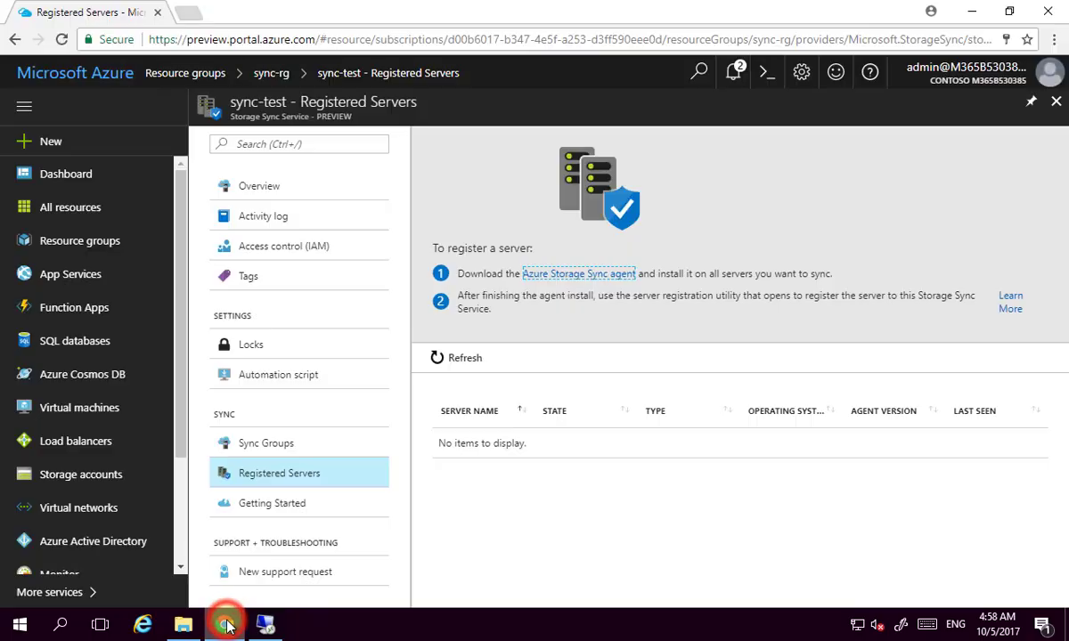
{"action": "left_click", "coordinate": [452, 358]}
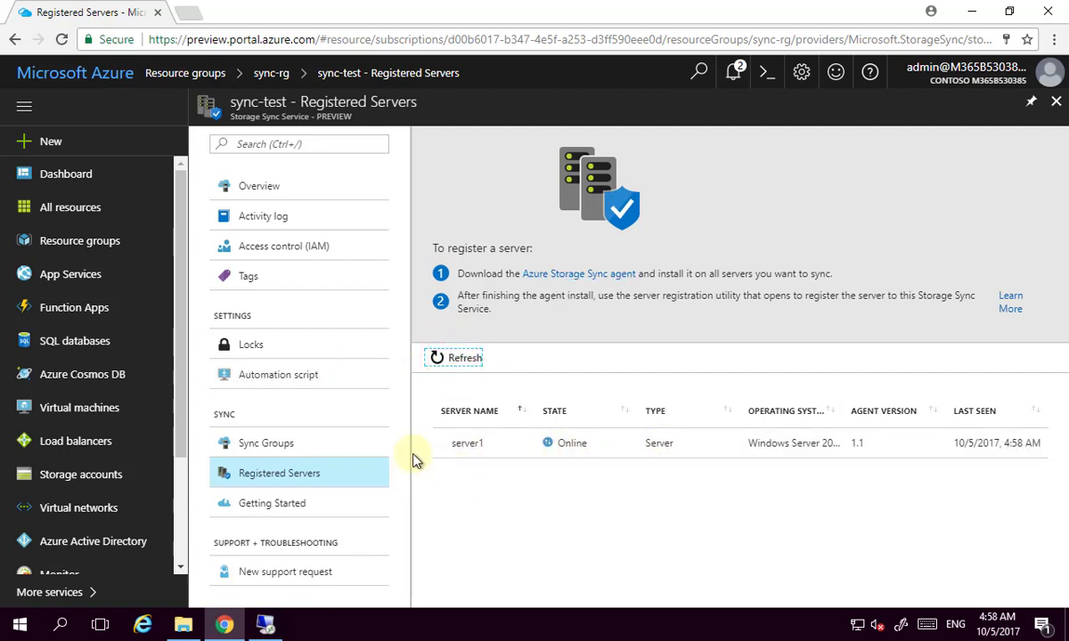
{"action": "left_click", "coordinate": [275, 448]}
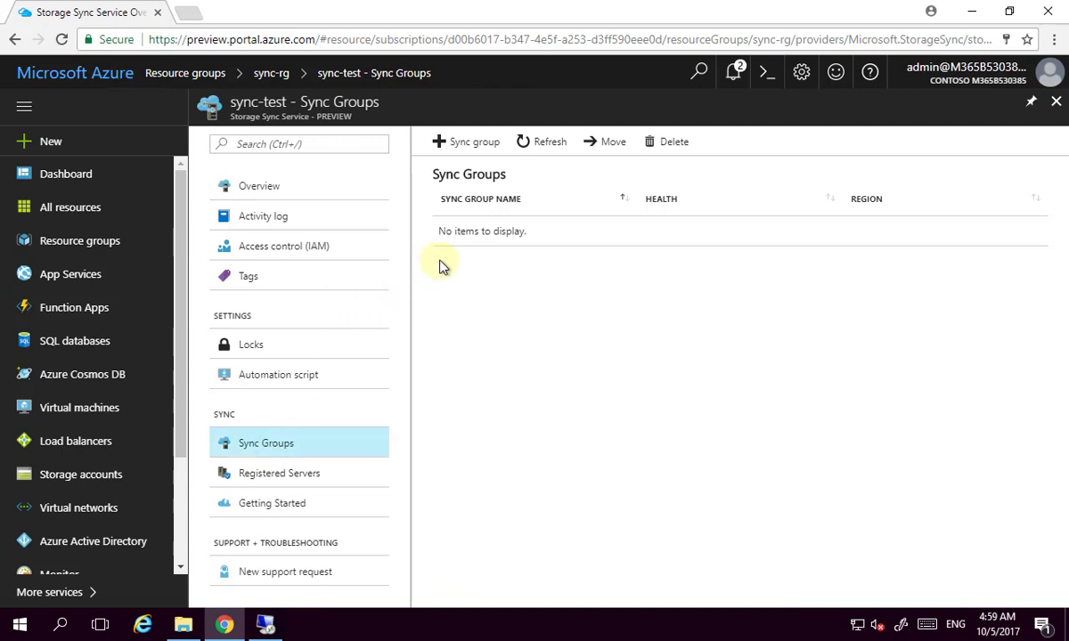
Name the new sync group sg and use storage account syncloc873983 with file share servershare.
{"action": "left_click", "coordinate": [475, 144]}
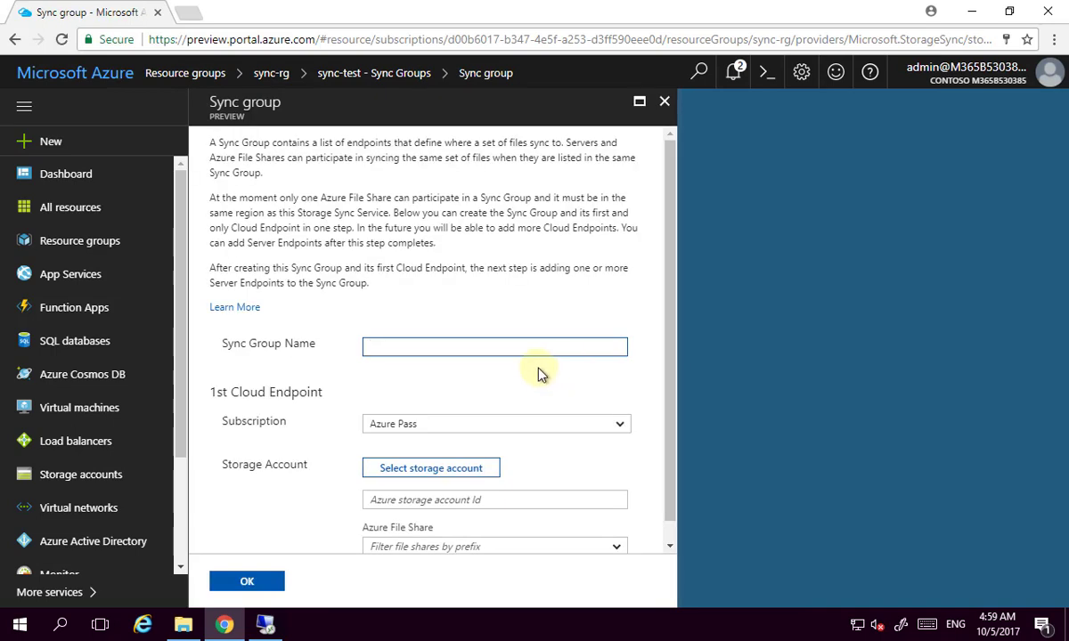
{"action": "type", "text": "sg"}
{"action": "scroll", "coordinate": [572, 426], "scroll_direction": "down", "scroll_amount": 1}
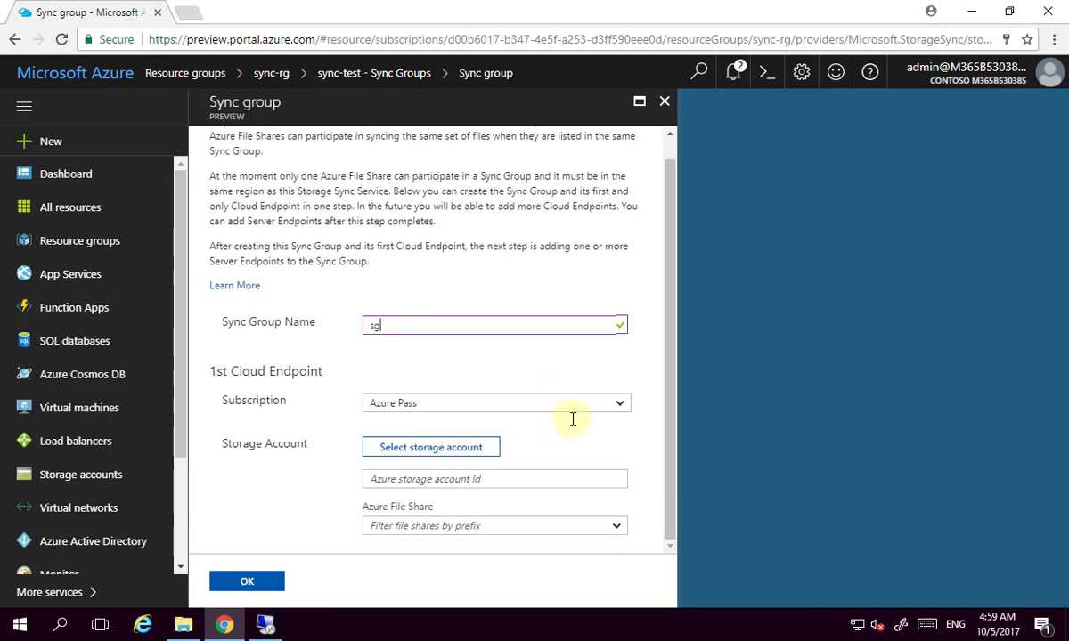
{"action": "left_click", "coordinate": [469, 453]}
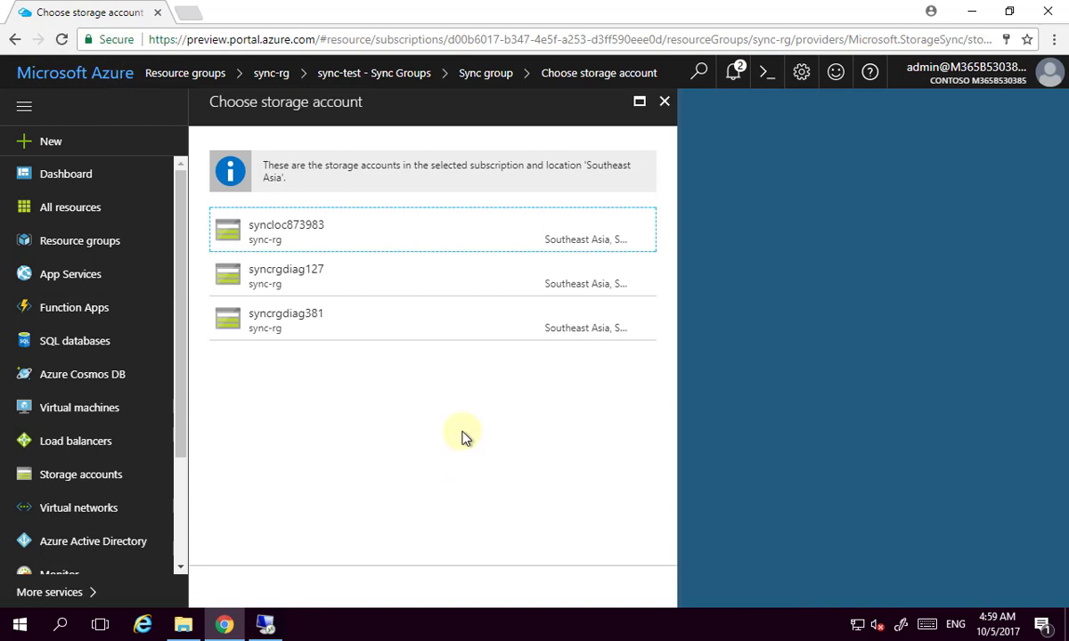
{"action": "left_click", "coordinate": [341, 229]}
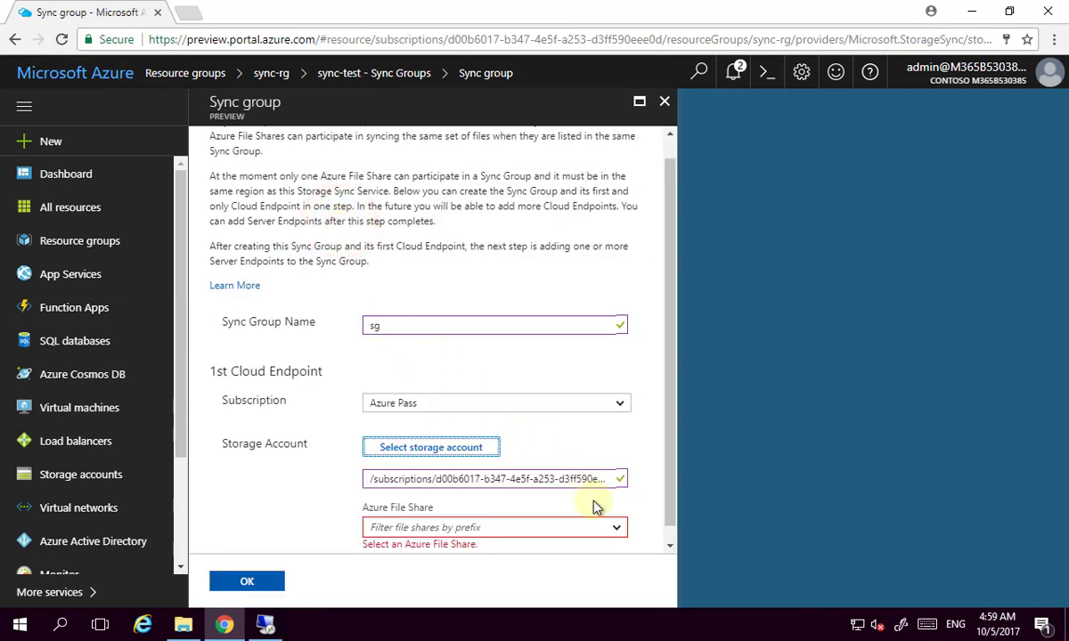
{"action": "left_click", "coordinate": [672, 544]}
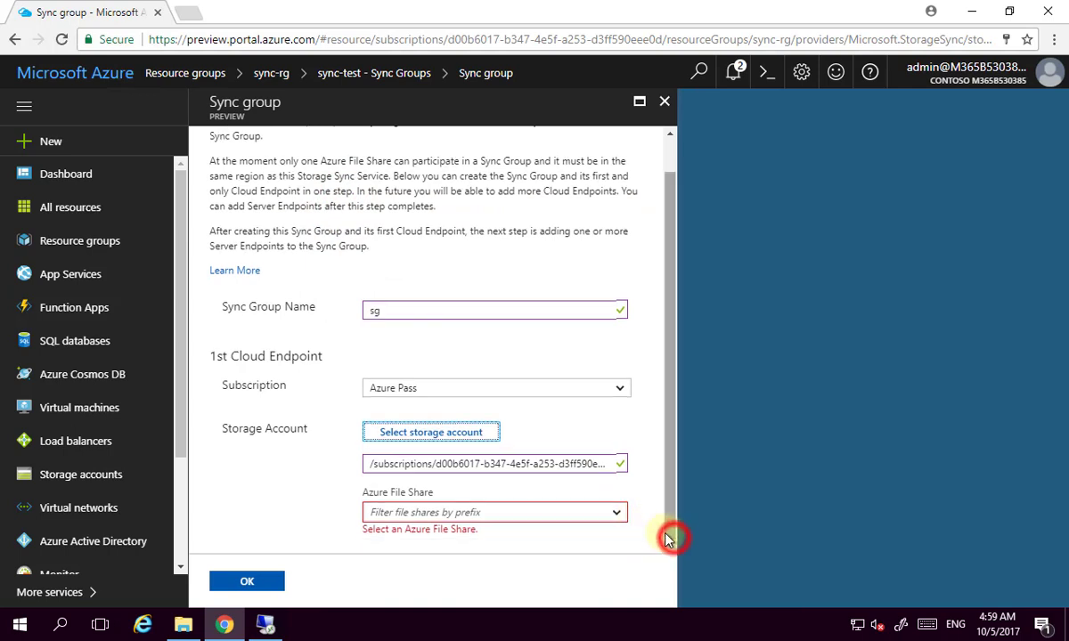
{"action": "left_click", "coordinate": [616, 514]}
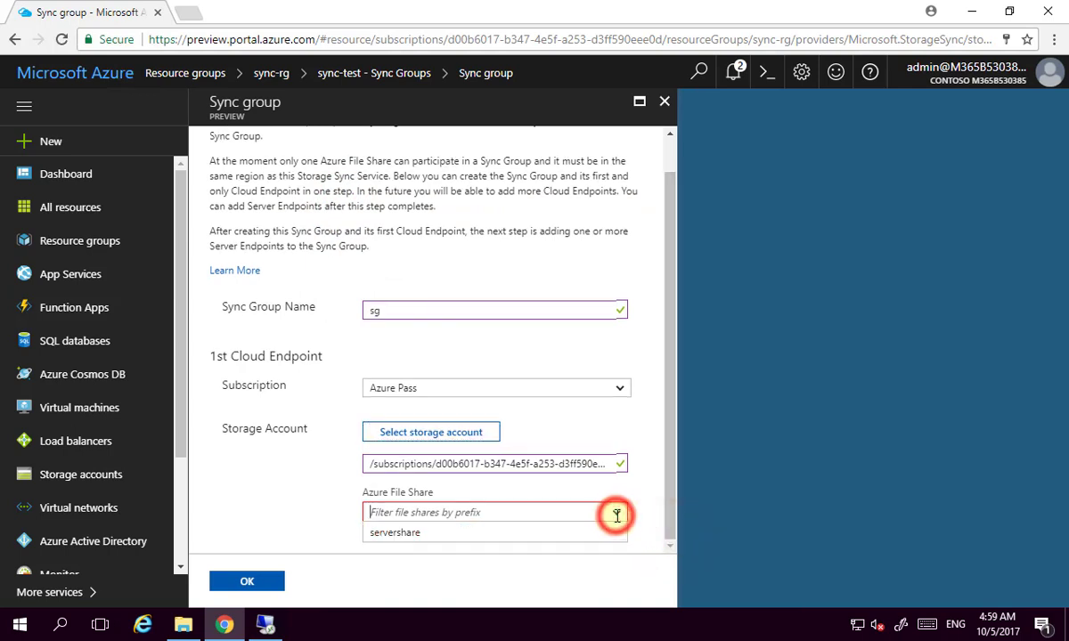
{"action": "left_click", "coordinate": [484, 538]}
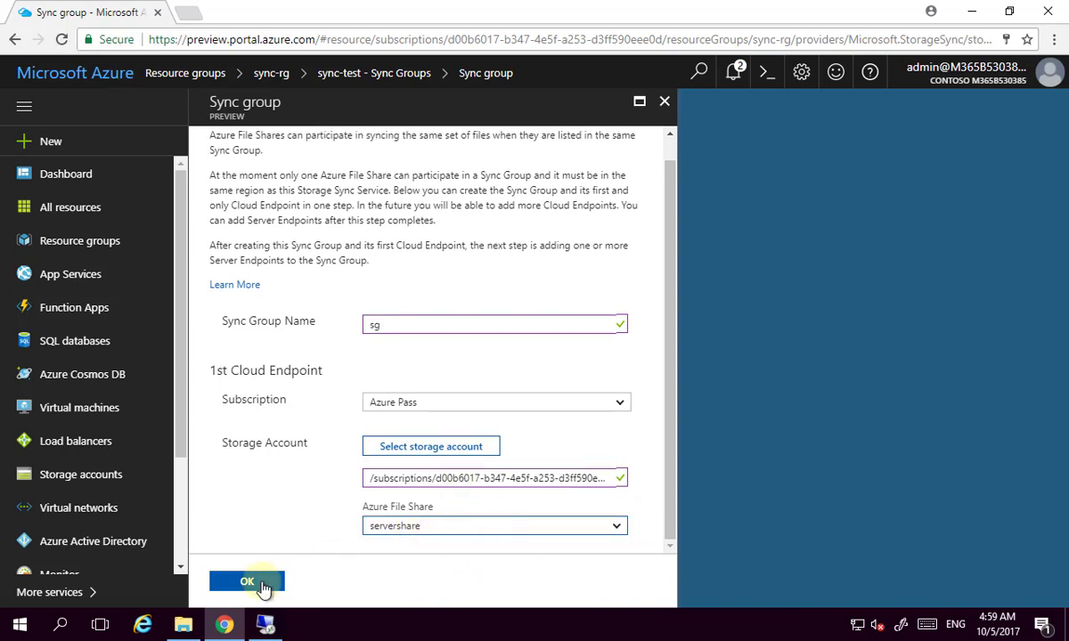
{"action": "left_click", "coordinate": [263, 586]}
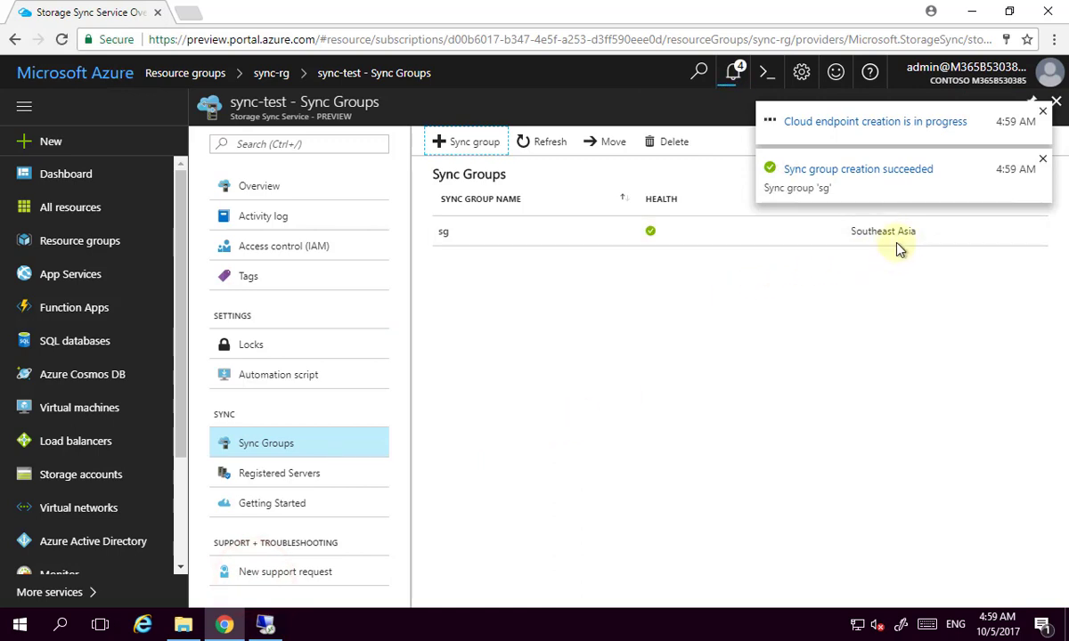
Dismiss the completed notifications and open the sg sync group from the Sync Groups list.
{"action": "left_click", "coordinate": [733, 74]}
{"action": "left_click", "coordinate": [982, 132]}
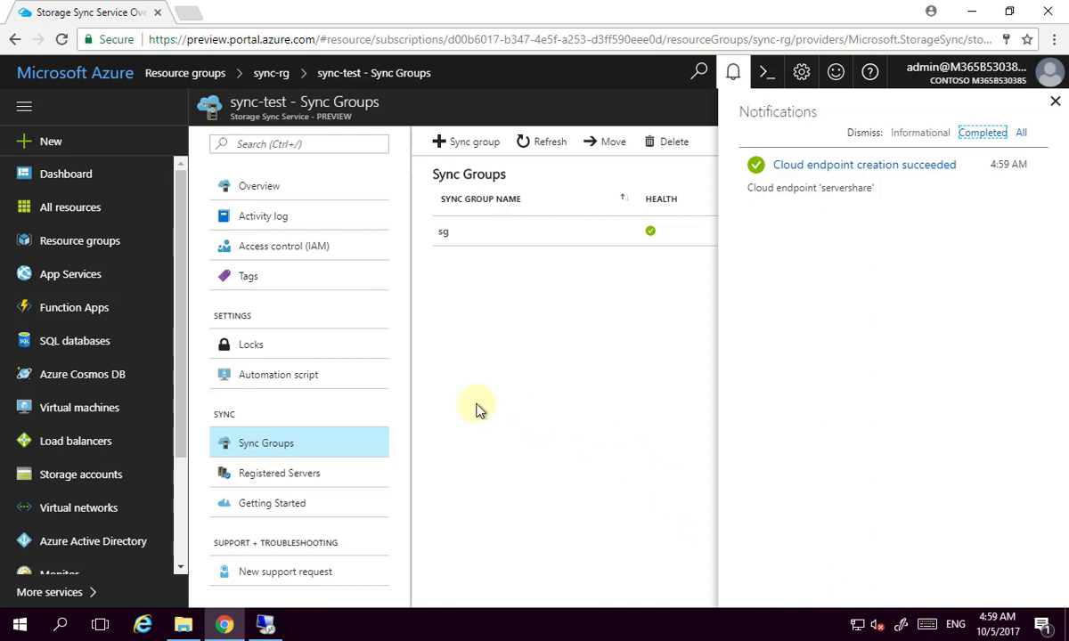
{"action": "left_click", "coordinate": [983, 133]}
{"action": "left_click", "coordinate": [1059, 100]}
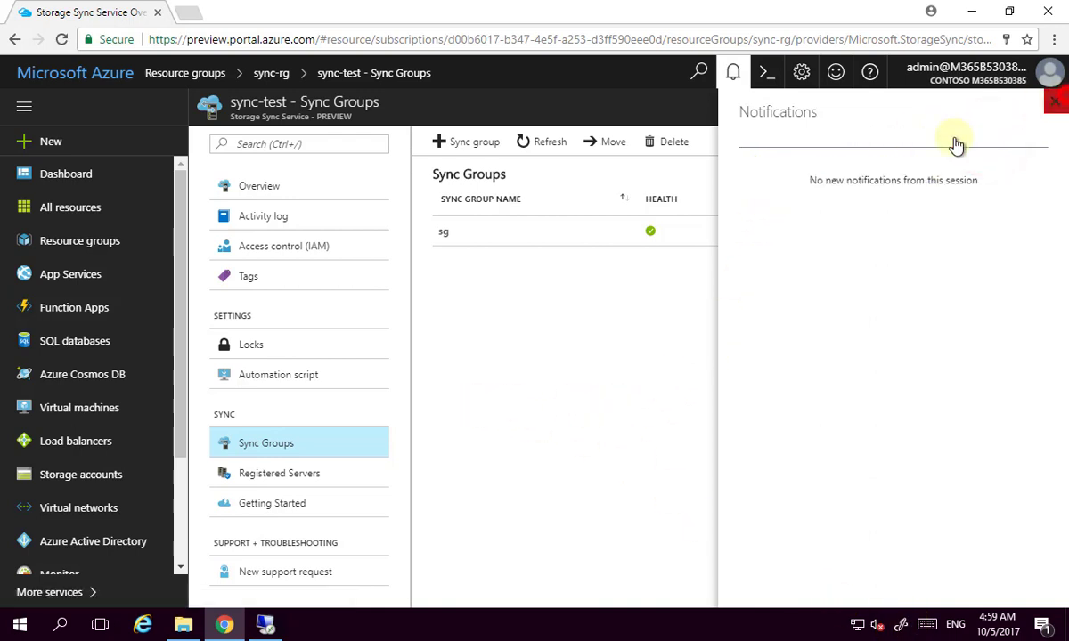
{"action": "left_click", "coordinate": [506, 233]}
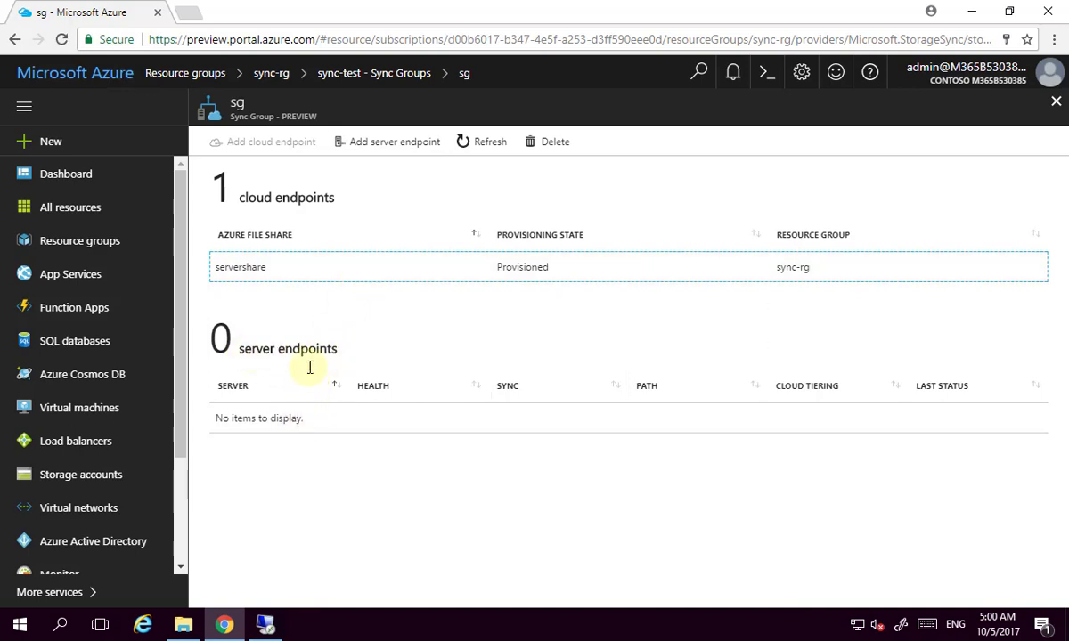
Start a new server endpoint in sg with server1 as the registered server.
{"action": "left_click", "coordinate": [389, 148]}
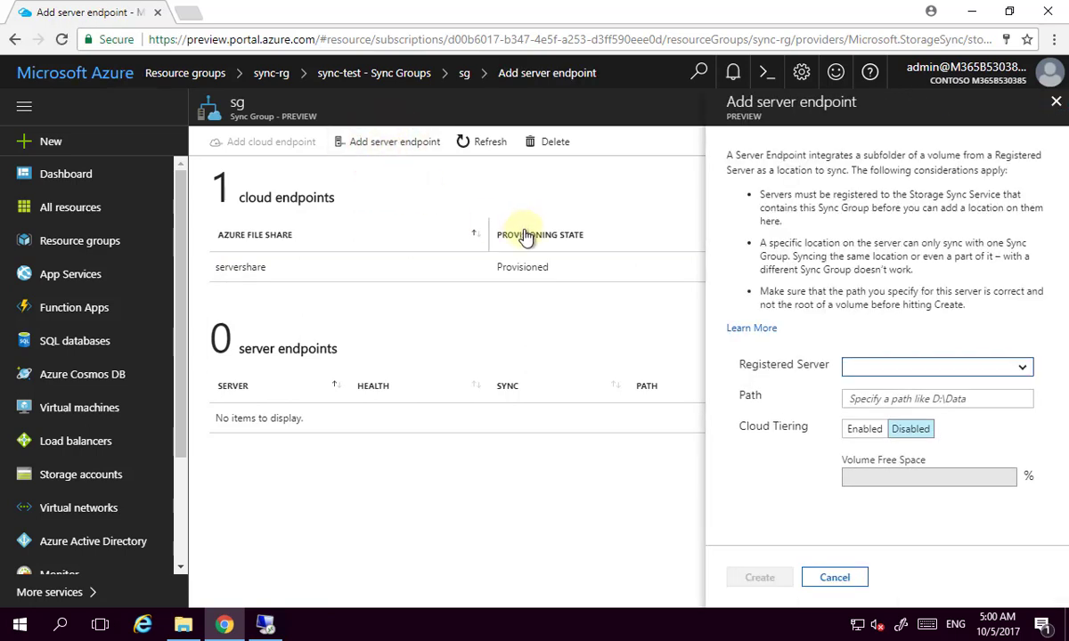
{"action": "left_click", "coordinate": [1022, 372]}
{"action": "left_click", "coordinate": [1024, 371]}
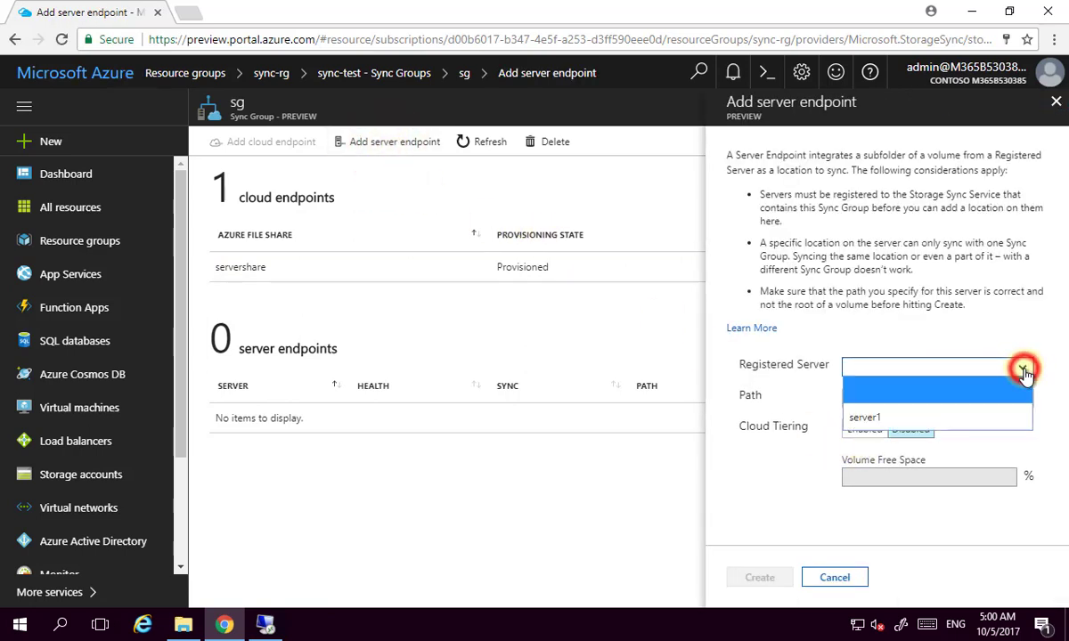
{"action": "left_click", "coordinate": [921, 417]}
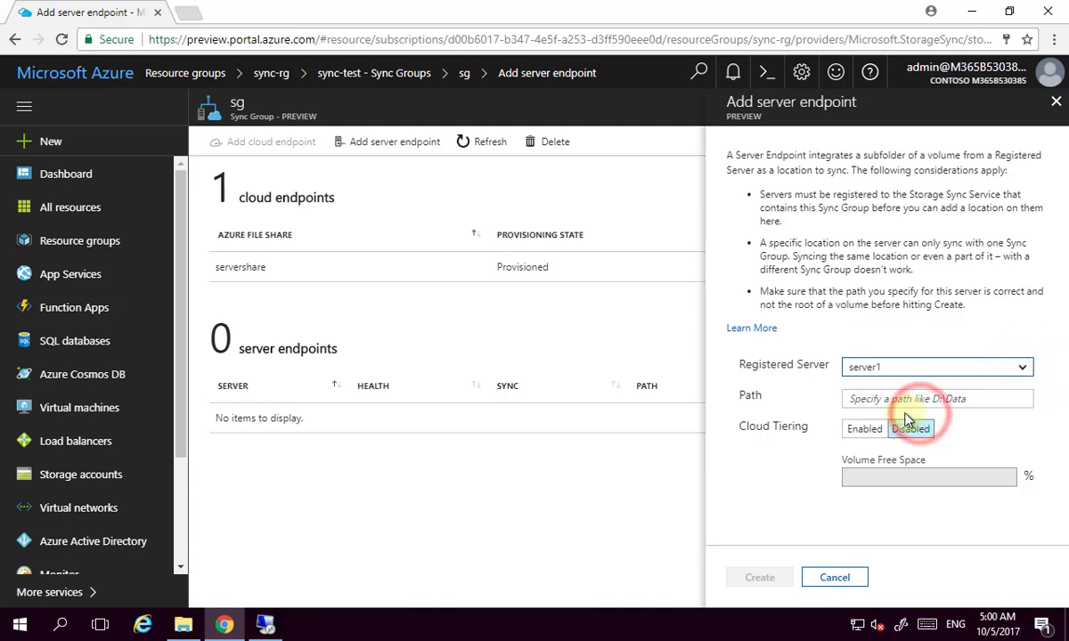
{"action": "left_click", "coordinate": [887, 399]}
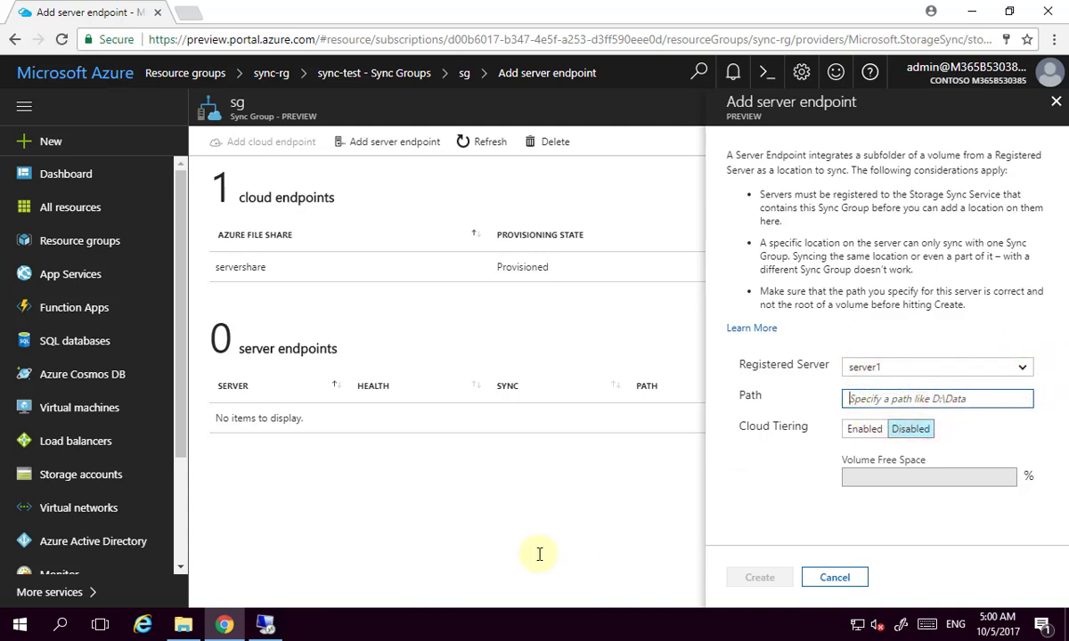
Copy the C:\data-one path from File Explorer into the Path field and create the endpoint.
{"action": "left_click", "coordinate": [183, 627]}
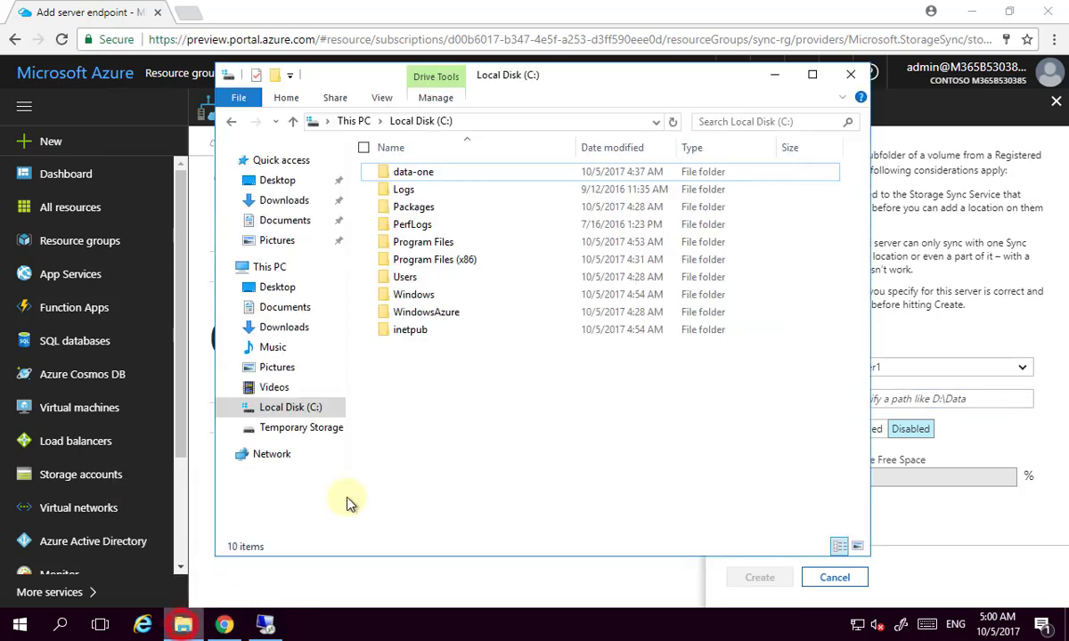
{"action": "double_click", "coordinate": [418, 173]}
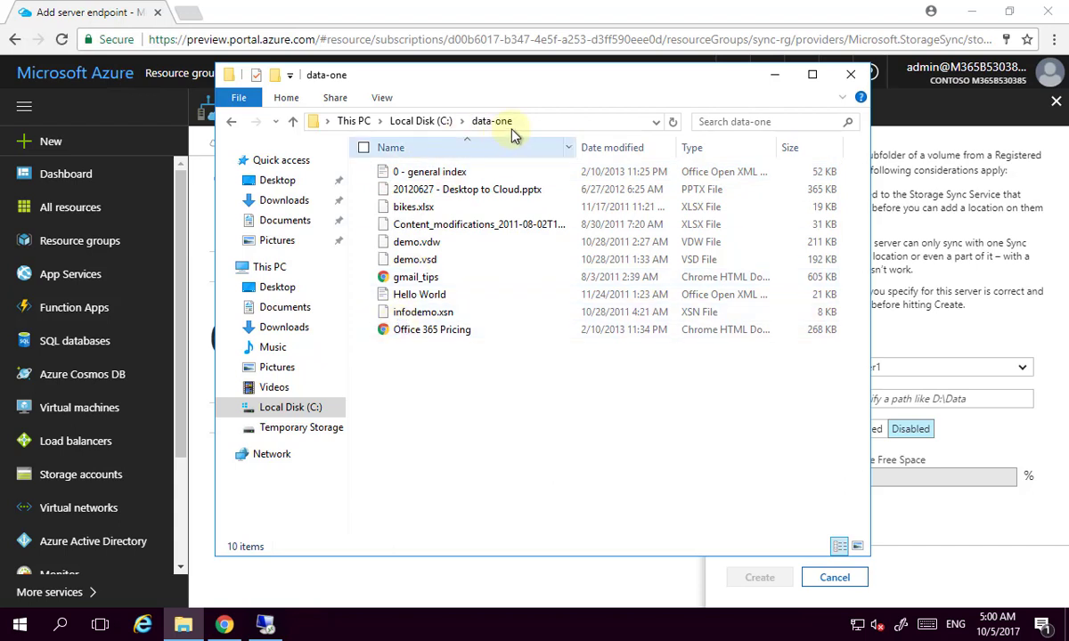
{"action": "left_click", "coordinate": [533, 120]}
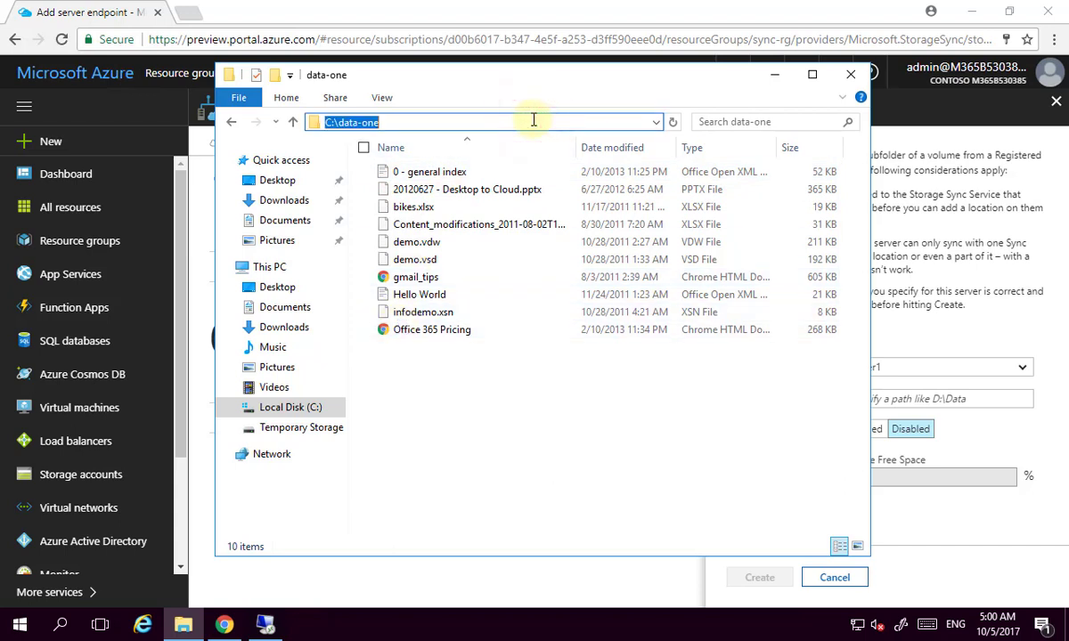
{"action": "left_click", "coordinate": [773, 72]}
{"action": "left_click", "coordinate": [900, 397]}
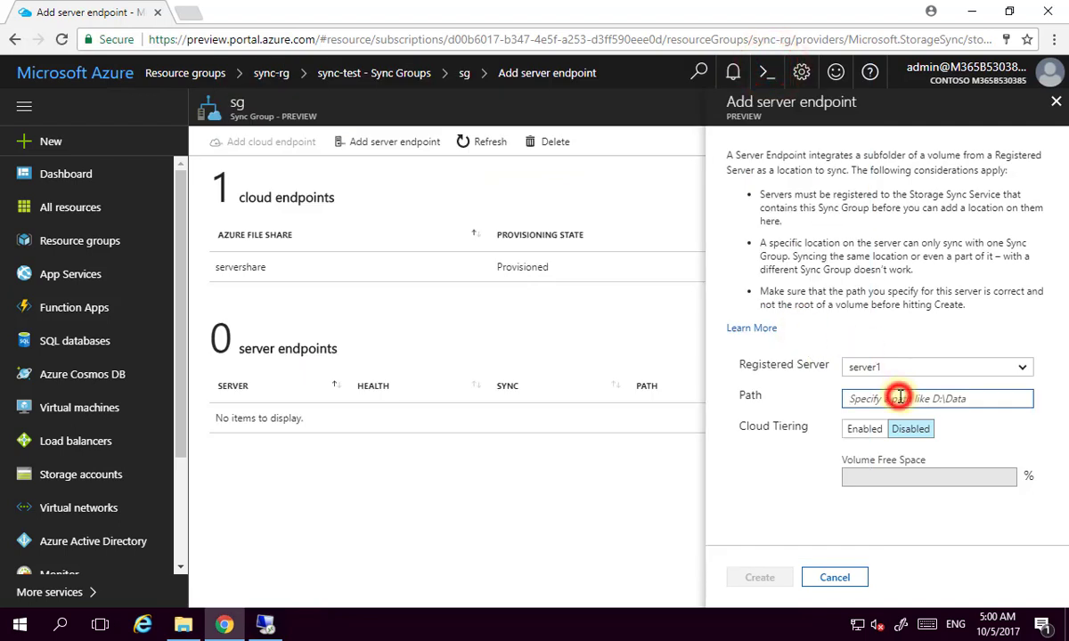
{"action": "type", "text": "C:\\data-one"}
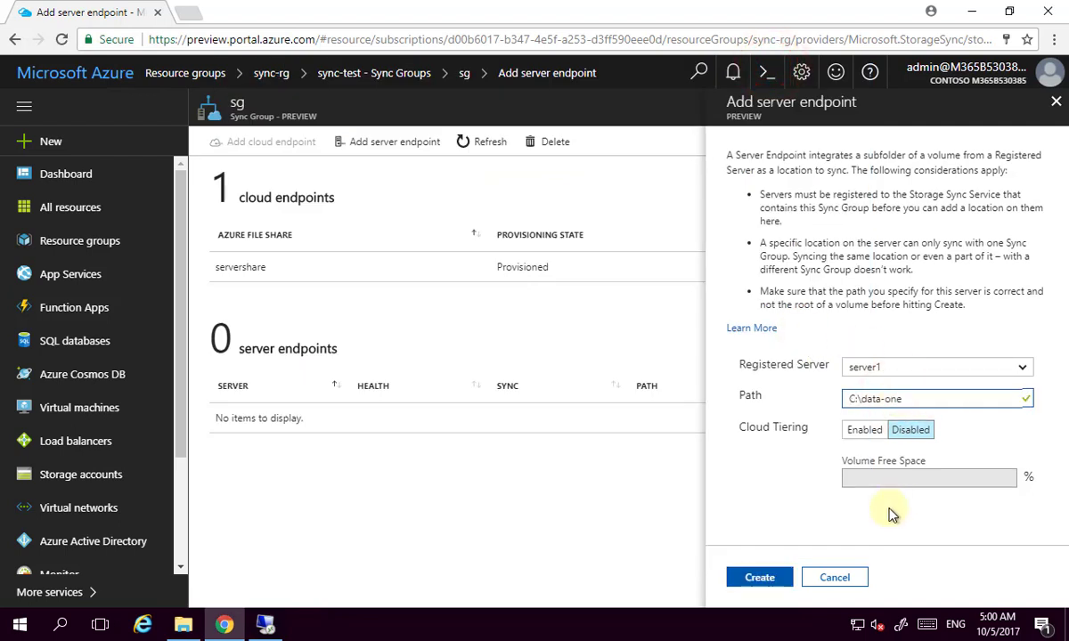
{"action": "left_click", "coordinate": [760, 577]}
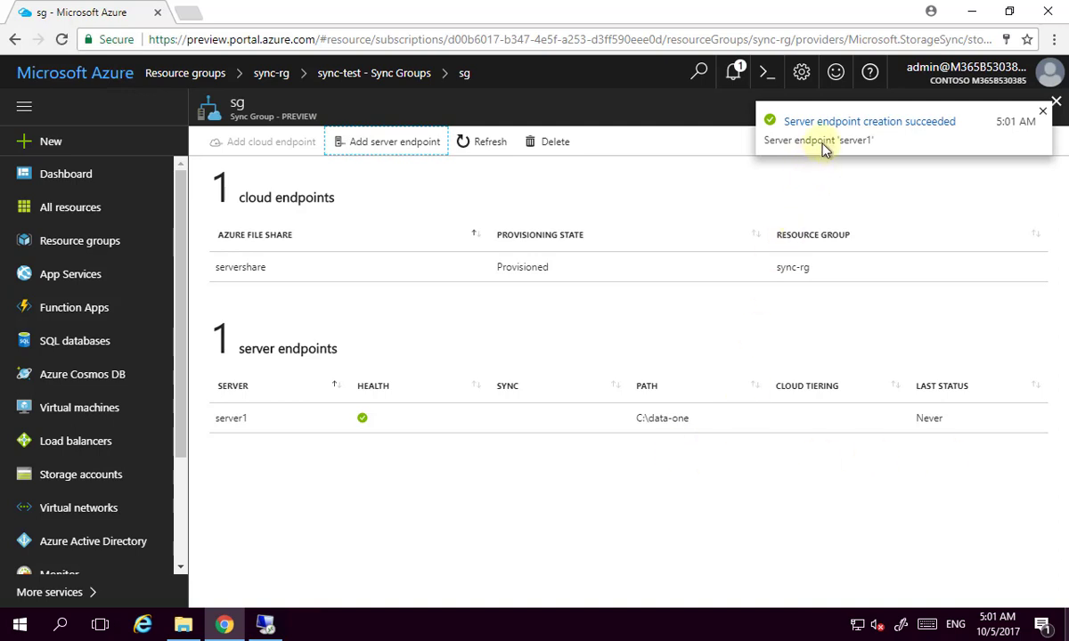
Dismiss the success notification and refresh sg to show server1's C:\data-one endpoint as healthy.
{"action": "left_click", "coordinate": [1042, 111]}
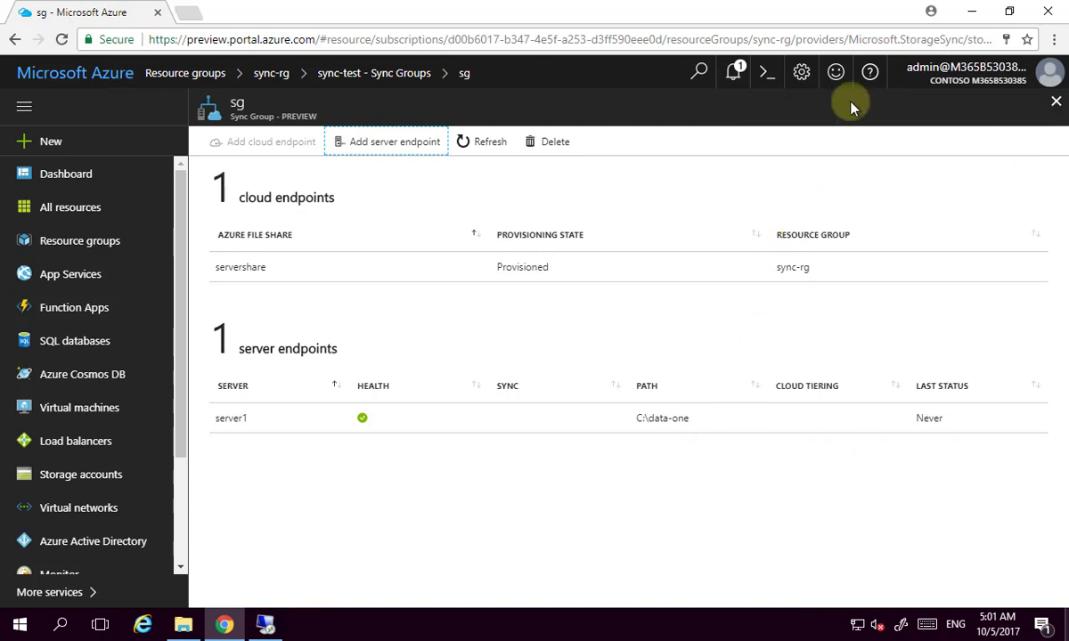
{"action": "left_click", "coordinate": [732, 76]}
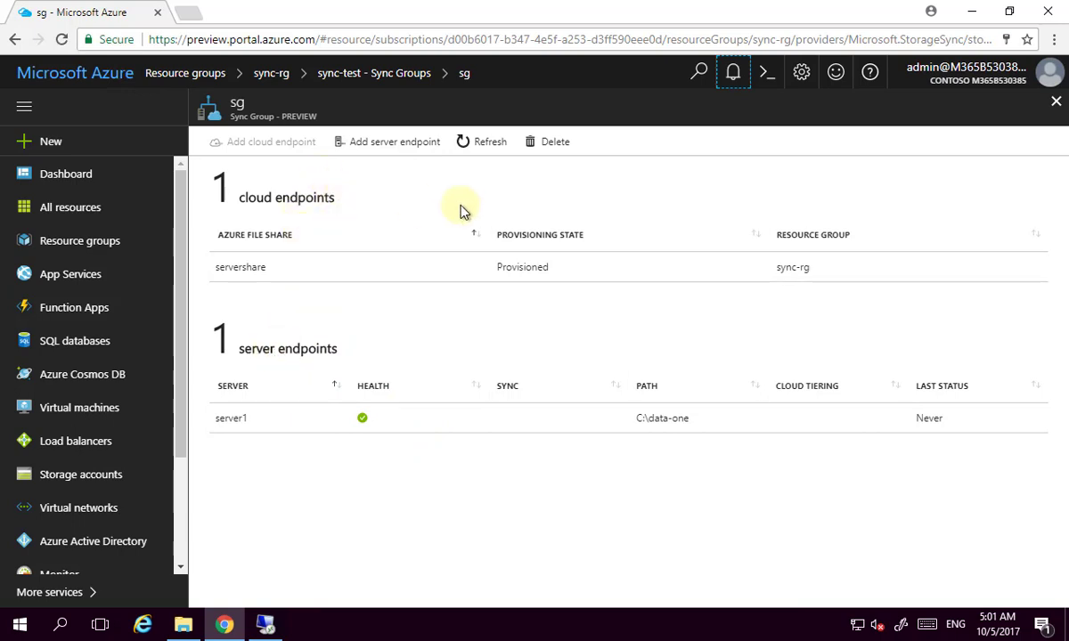
{"action": "left_click", "coordinate": [489, 148]}
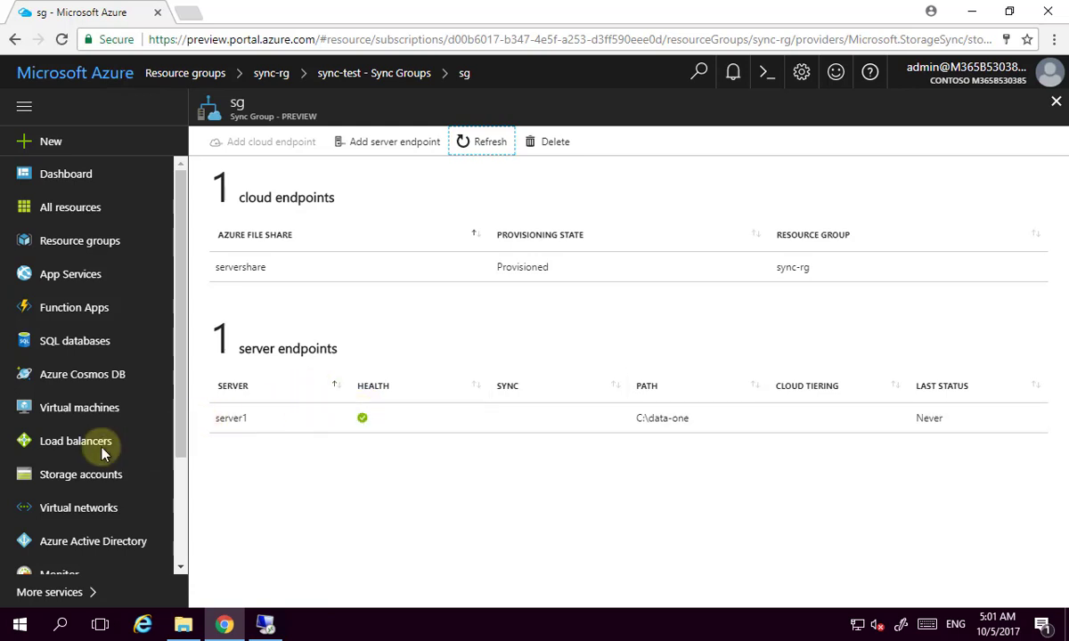
Open servershare in syncloc873983 to view its ten synced files, then open the local data-one folder.
{"action": "left_click", "coordinate": [105, 474]}
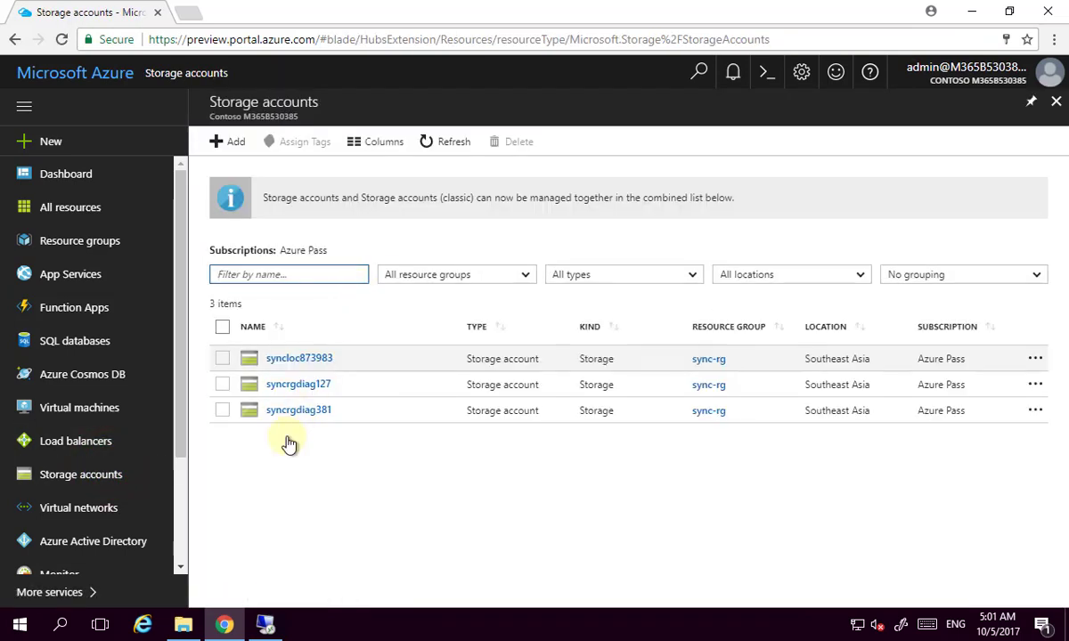
{"action": "left_click", "coordinate": [296, 359]}
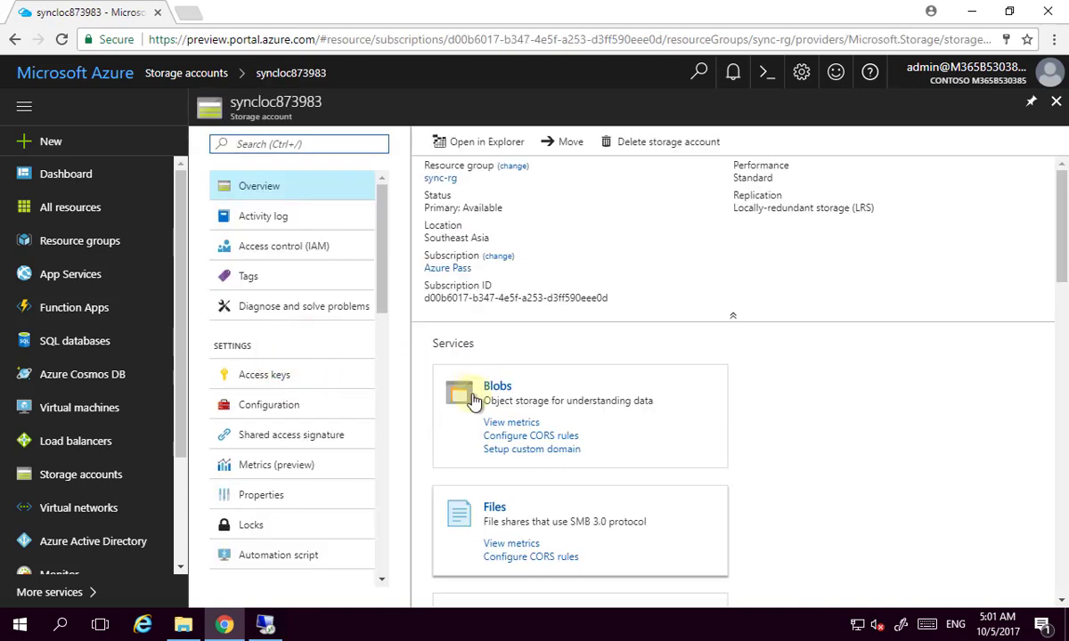
{"action": "left_click", "coordinate": [513, 514]}
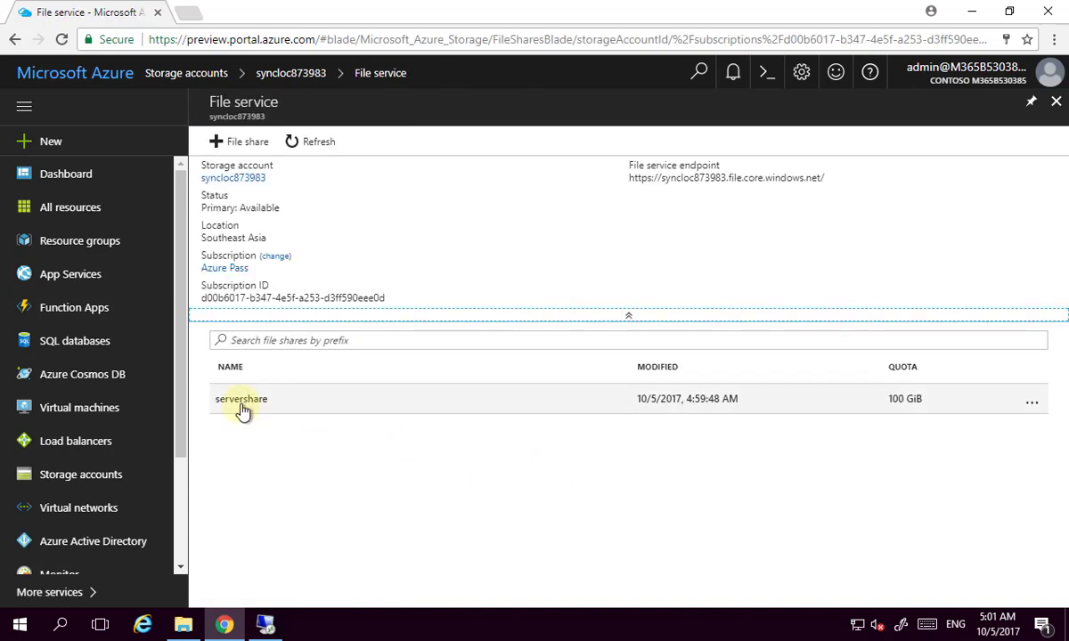
{"action": "left_click", "coordinate": [241, 402]}
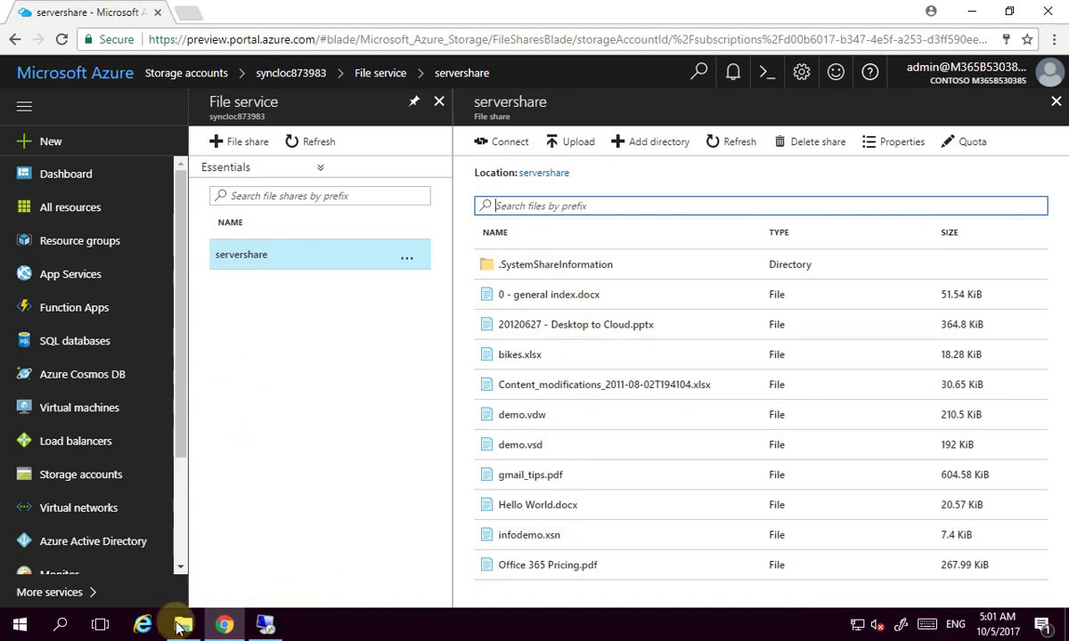
{"action": "left_click", "coordinate": [181, 625]}
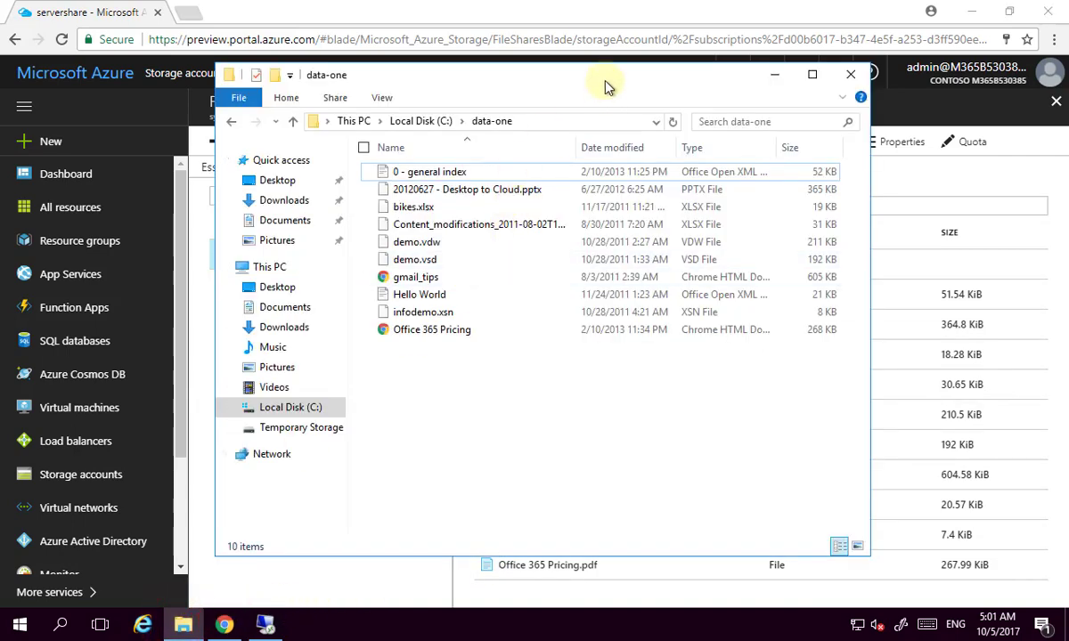
{"action": "left_click_drag", "start_coordinate": [604, 78], "coordinate": [354, 122]}
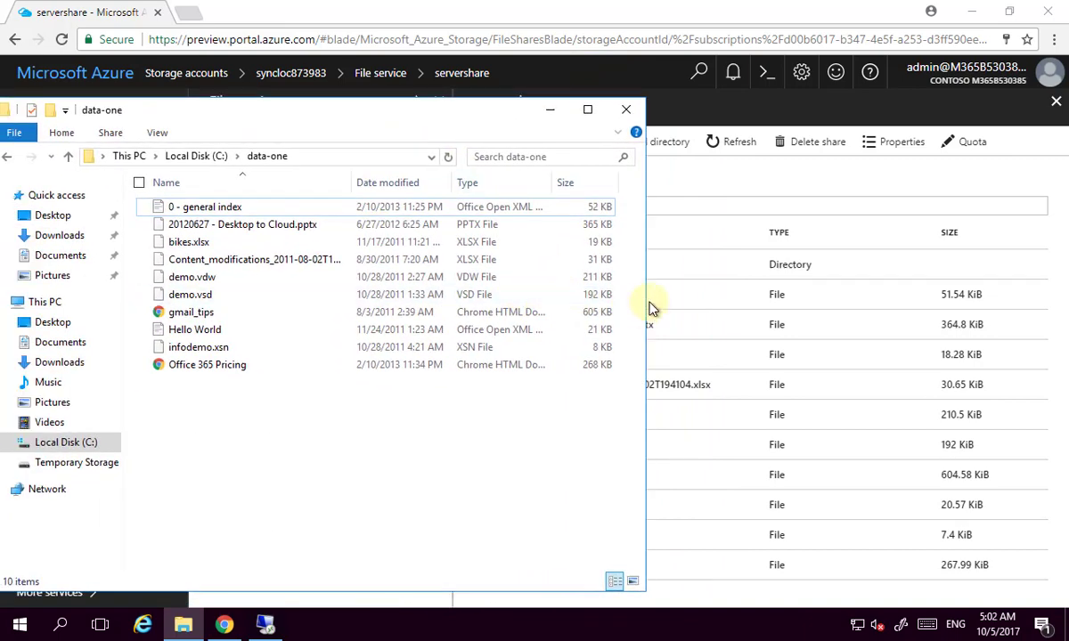
{"action": "left_click_drag", "start_coordinate": [646, 303], "coordinate": [440, 291]}
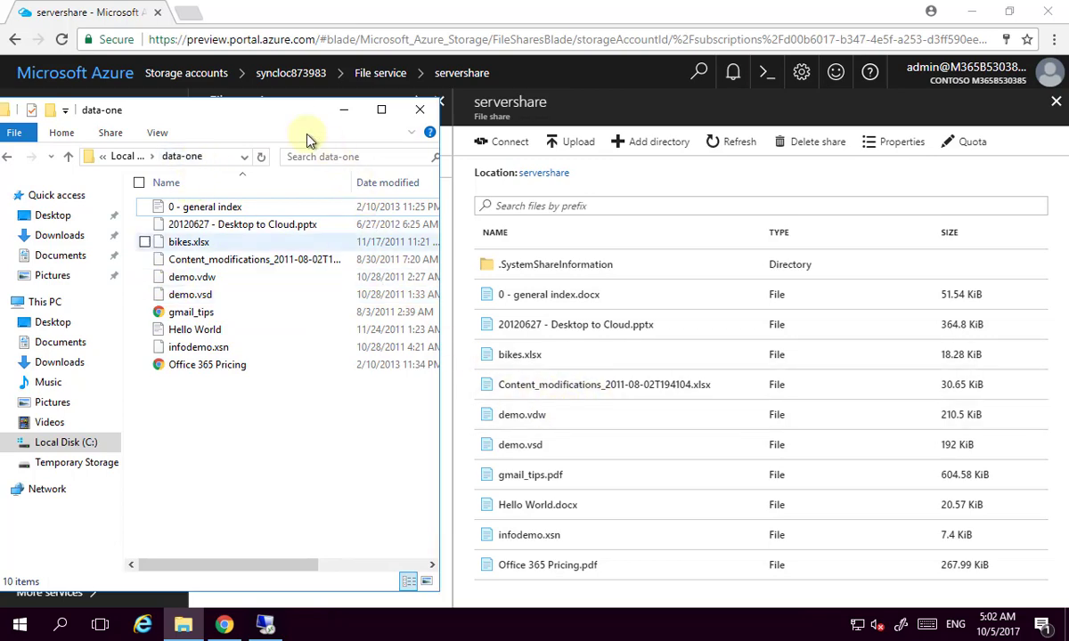
{"action": "left_click_drag", "start_coordinate": [257, 111], "coordinate": [437, 129]}
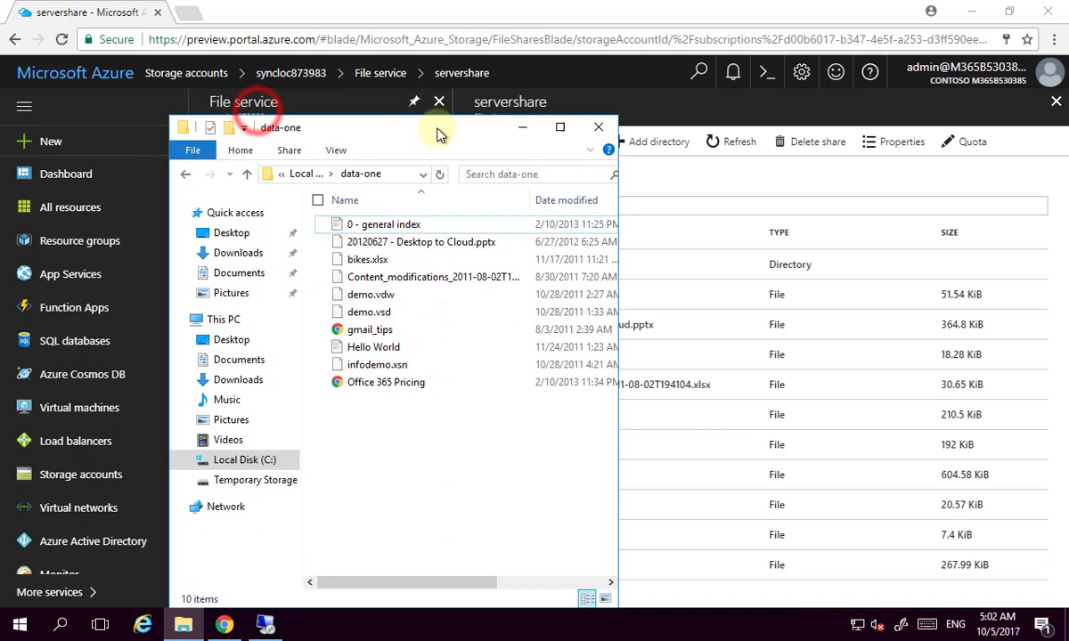
{"action": "left_click", "coordinate": [521, 127]}
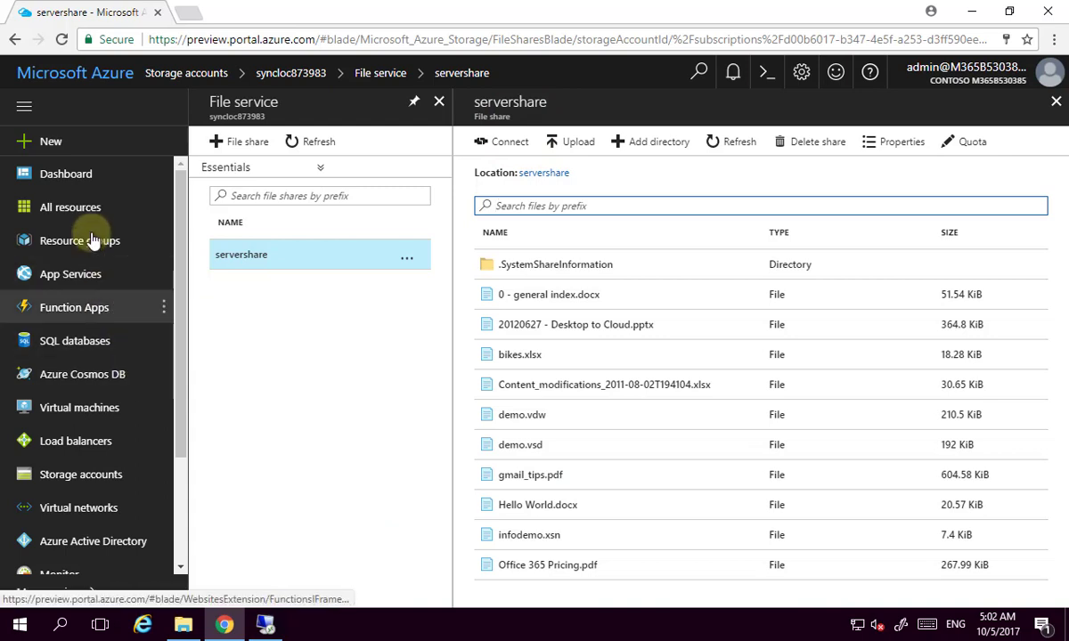
Return to sync group sg via sync-rg and sync-test, then switch to the server2 remote session.
{"action": "left_click", "coordinate": [120, 240]}
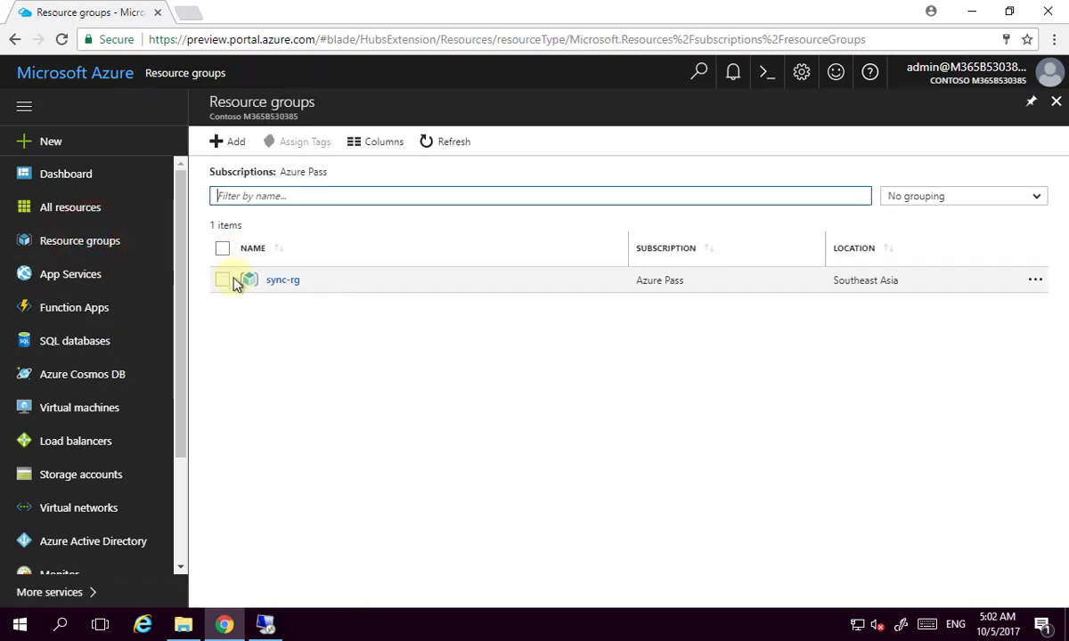
{"action": "left_click", "coordinate": [272, 280]}
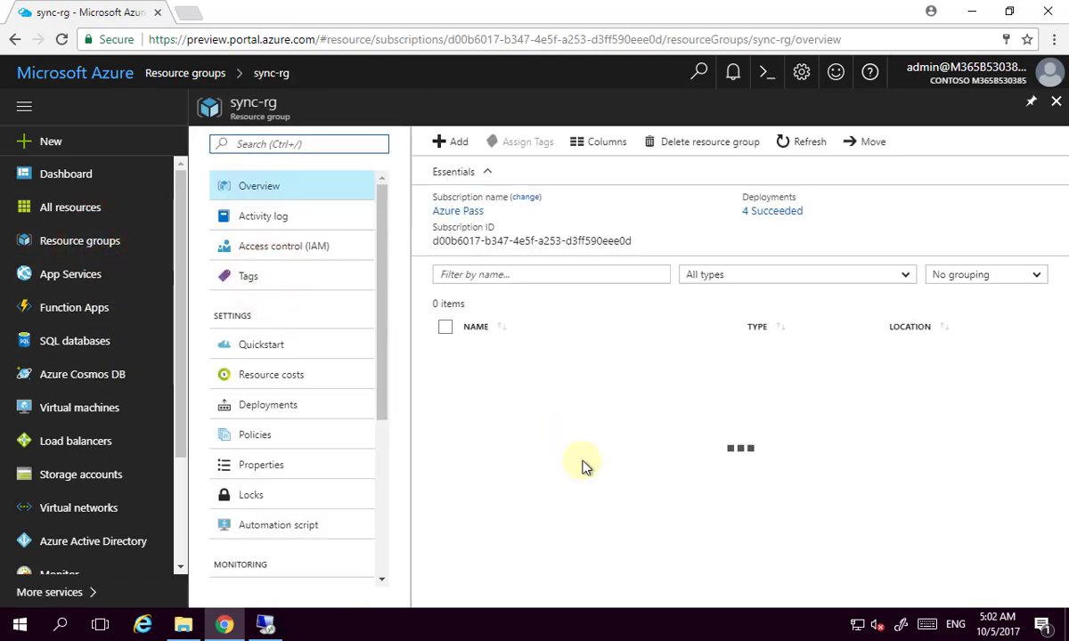
{"action": "scroll", "coordinate": [563, 472], "scroll_direction": "down", "scroll_amount": 3}
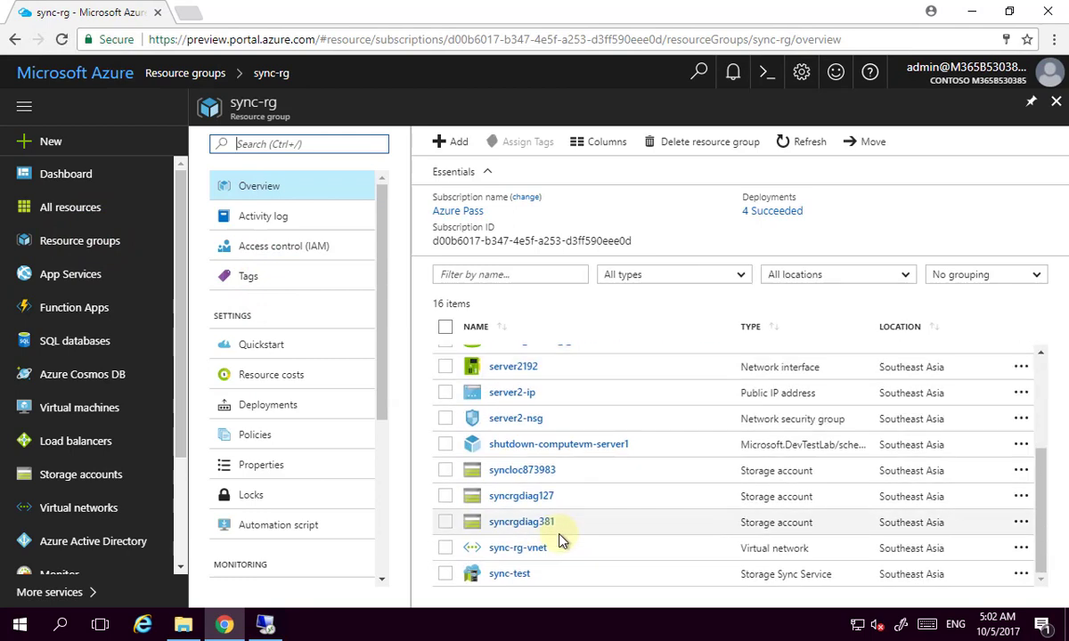
{"action": "left_click", "coordinate": [510, 573]}
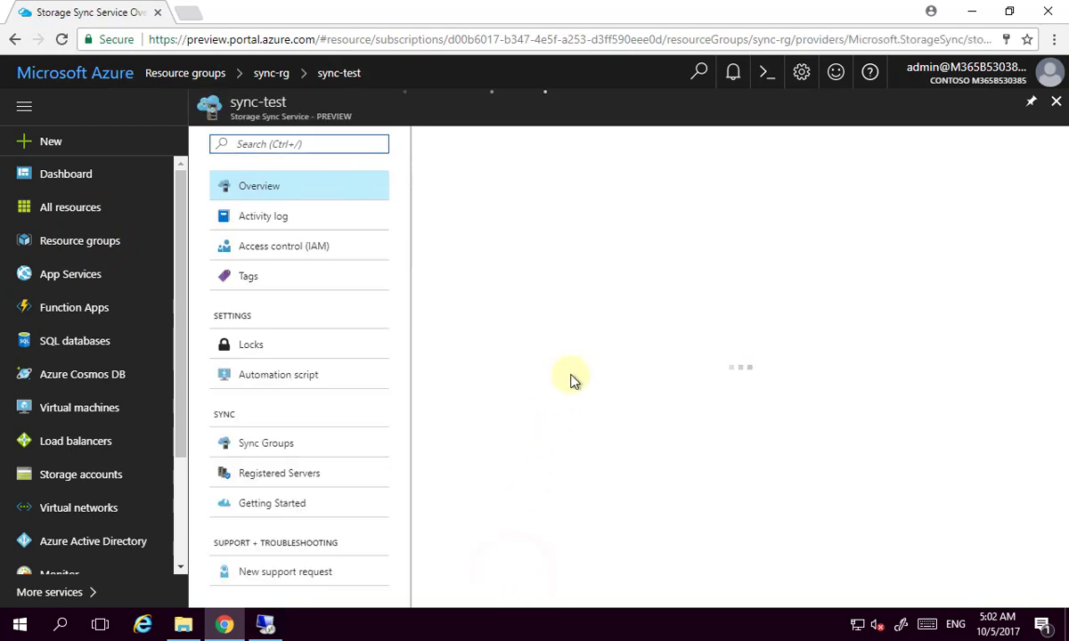
{"action": "left_click", "coordinate": [510, 233]}
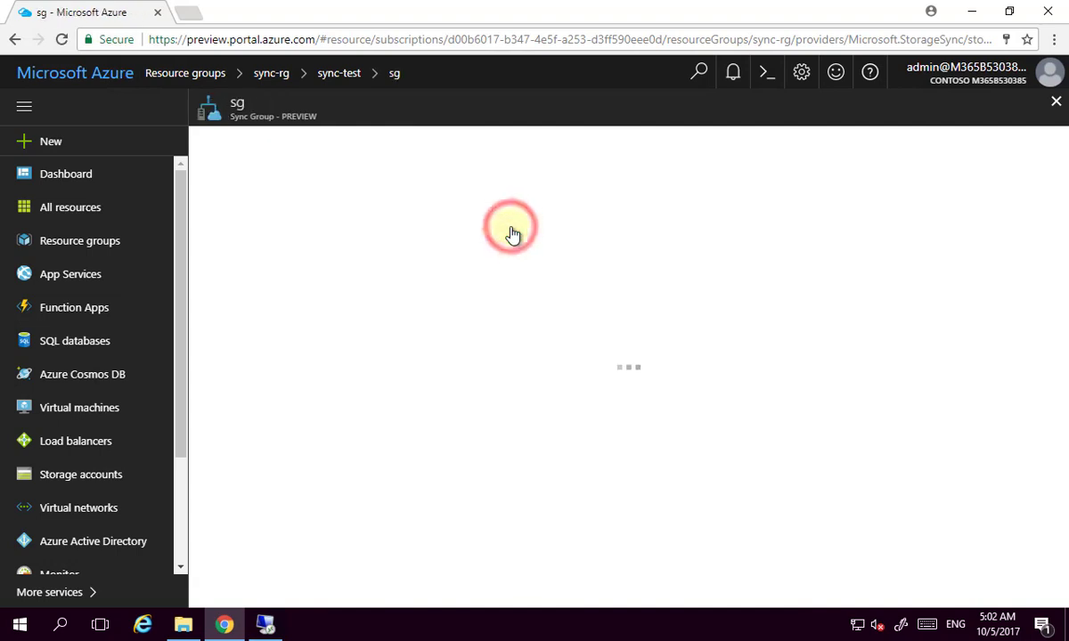
{"action": "left_click", "coordinate": [276, 267]}
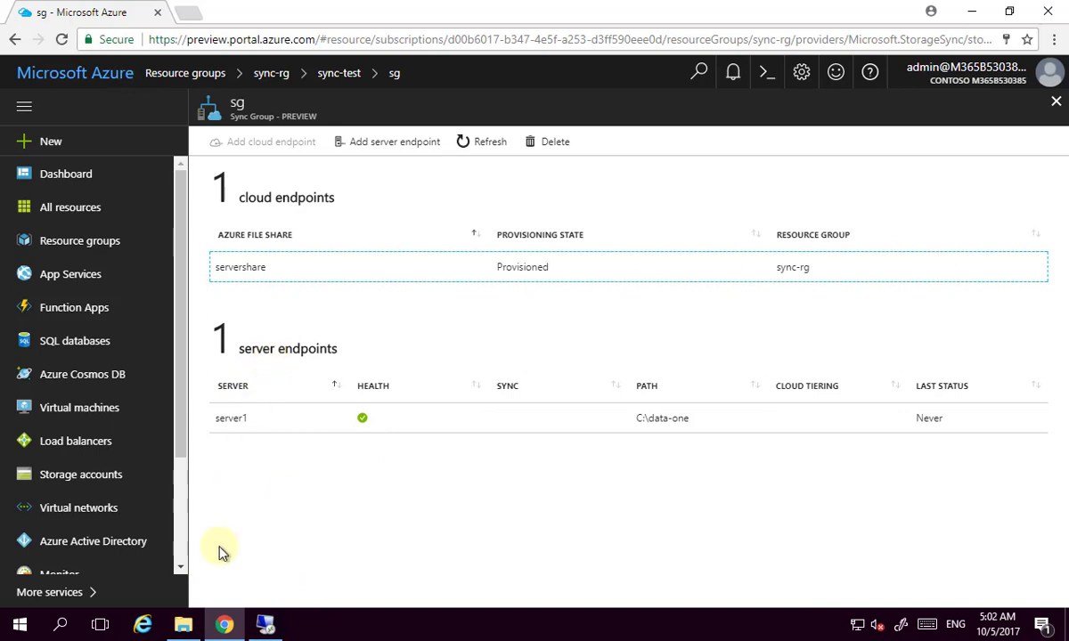
{"action": "left_click", "coordinate": [265, 628]}
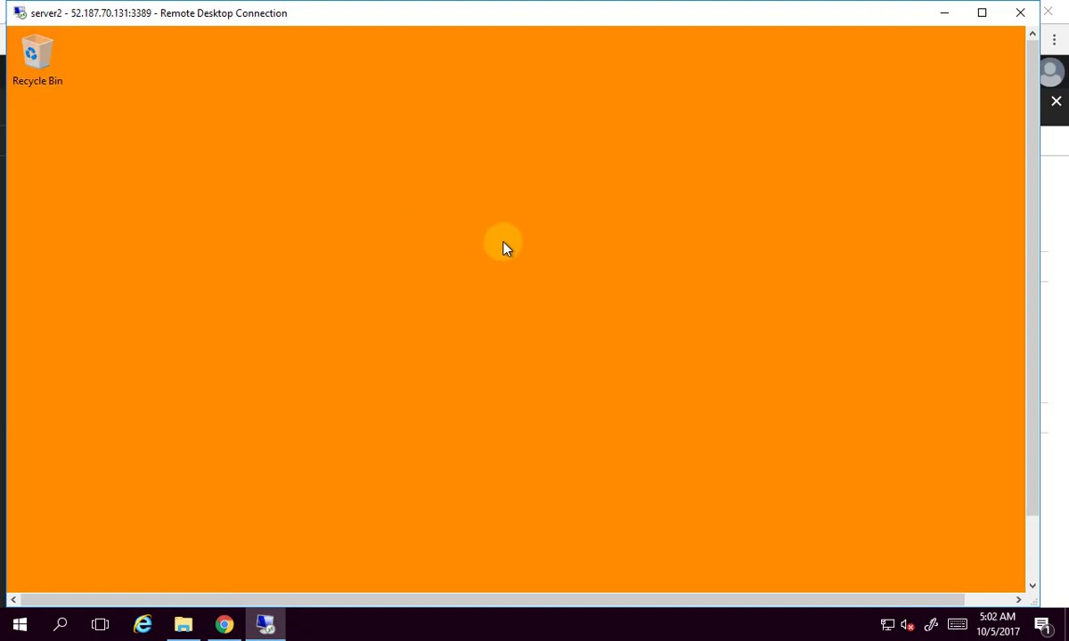
On Server Manager's Local Server page, set IE Enhanced Security to Off for Administrators and Users.
{"action": "left_click", "coordinate": [1032, 560]}
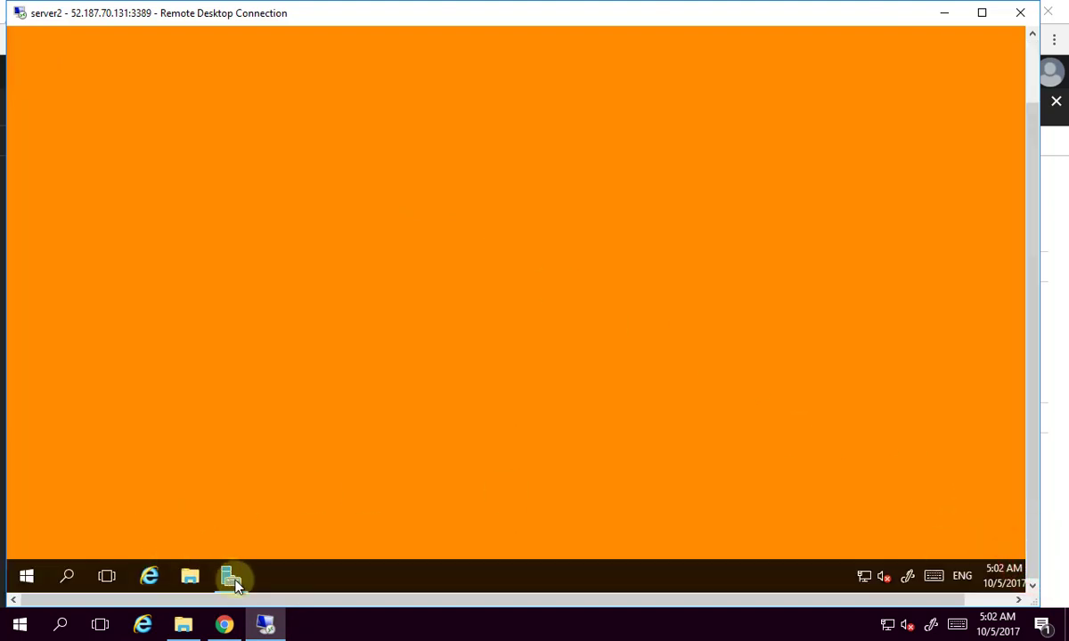
{"action": "left_click", "coordinate": [231, 576]}
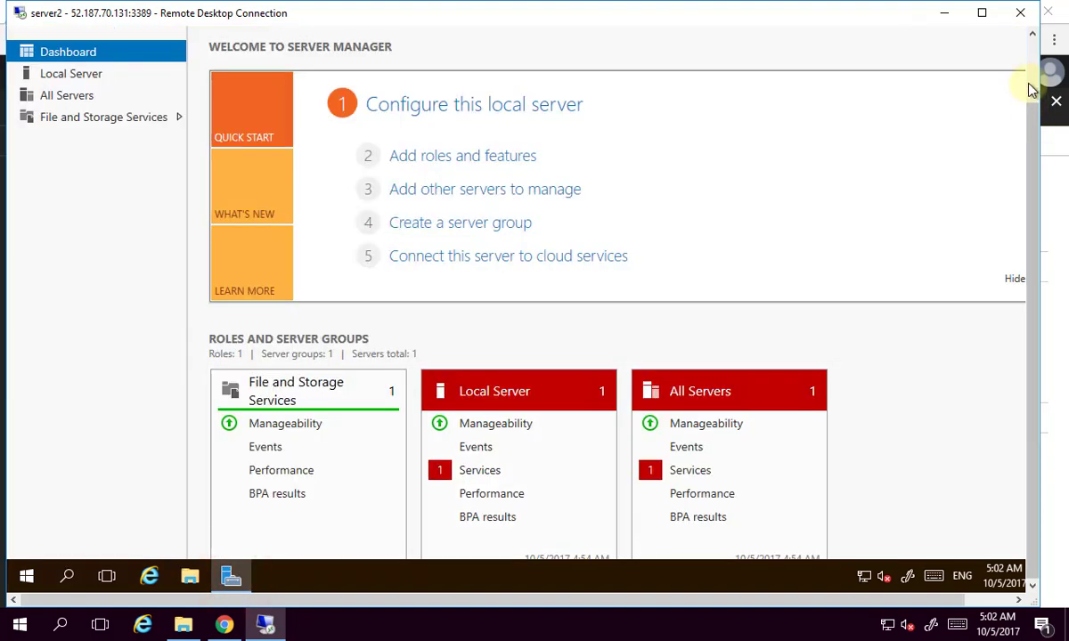
{"action": "left_click", "coordinate": [1032, 85]}
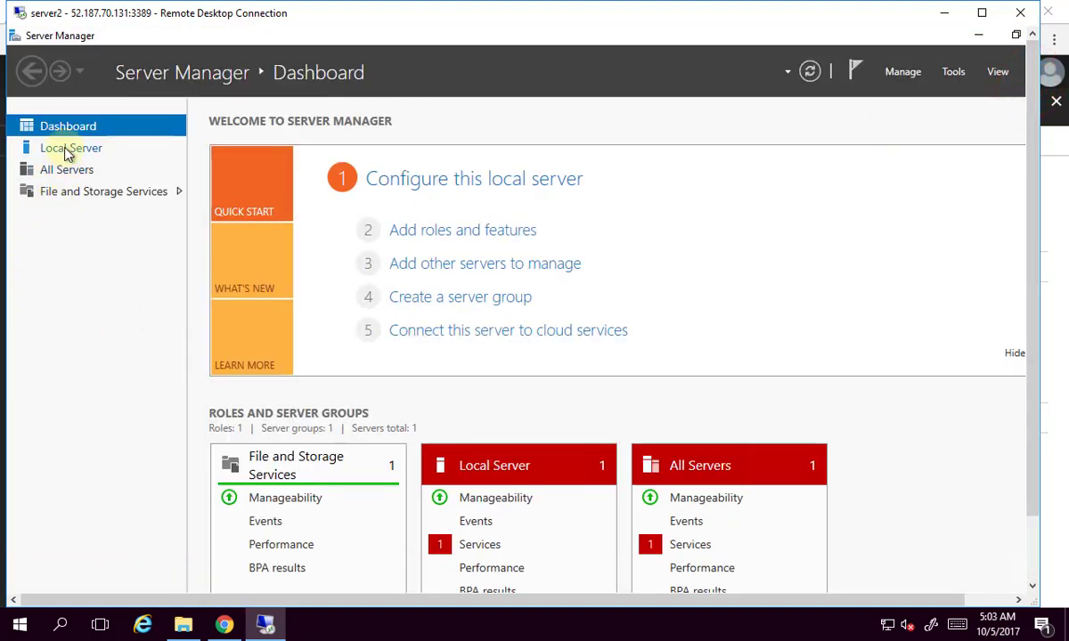
{"action": "left_click", "coordinate": [55, 146]}
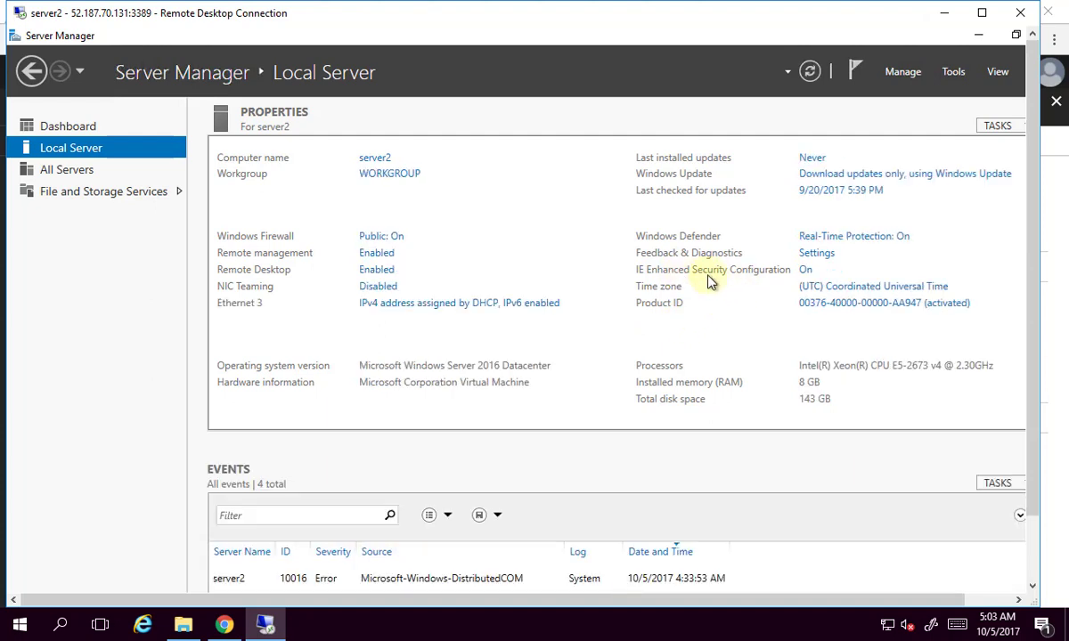
{"action": "left_click", "coordinate": [806, 271]}
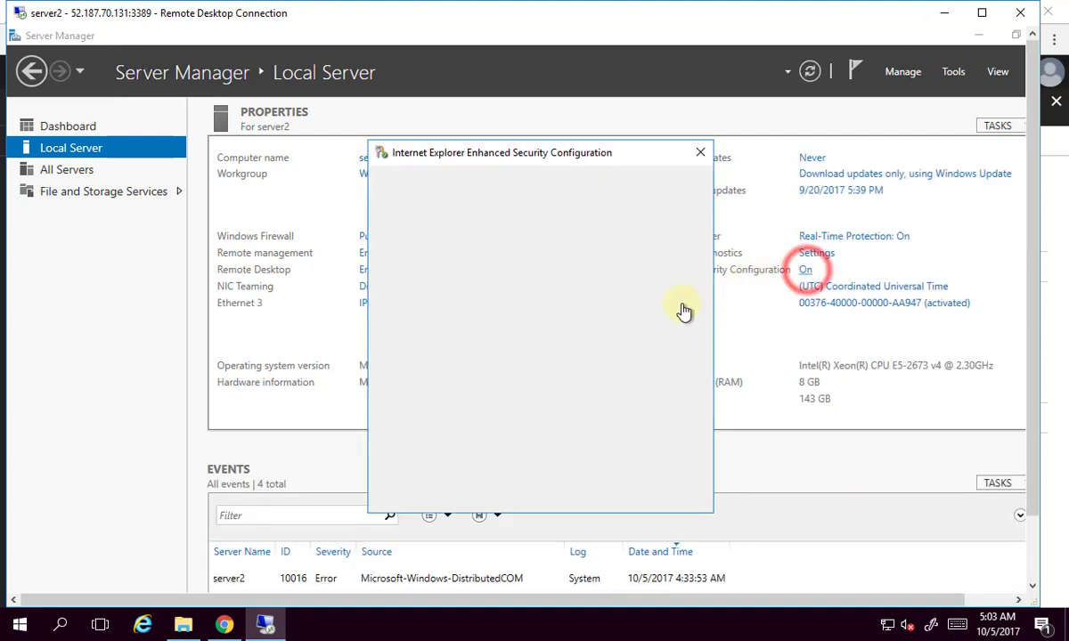
{"action": "left_click", "coordinate": [435, 314]}
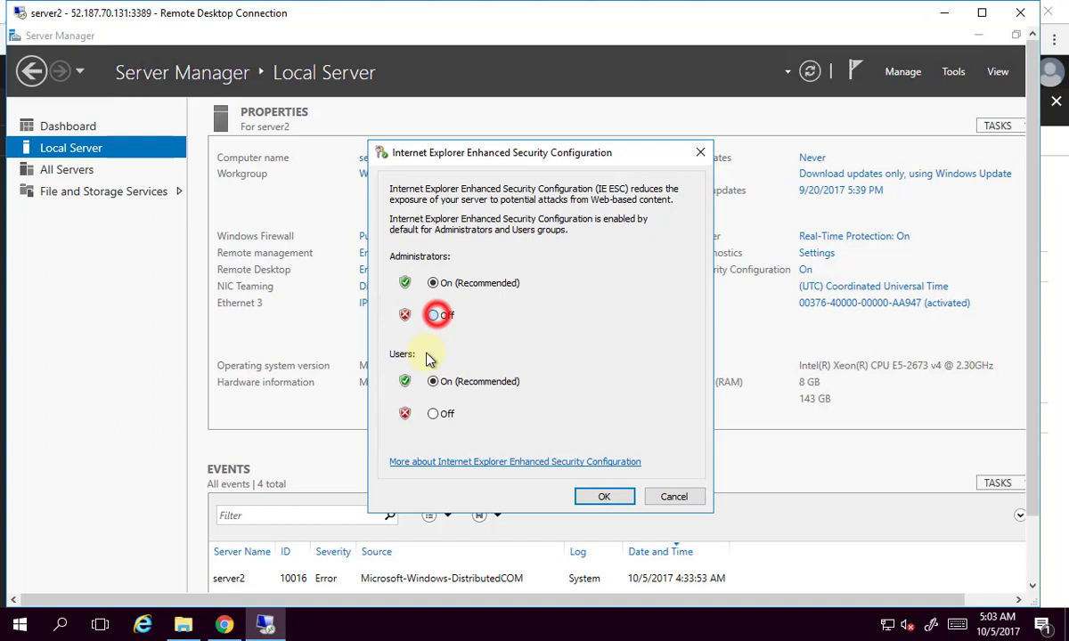
{"action": "left_click", "coordinate": [433, 413]}
{"action": "left_click", "coordinate": [606, 496]}
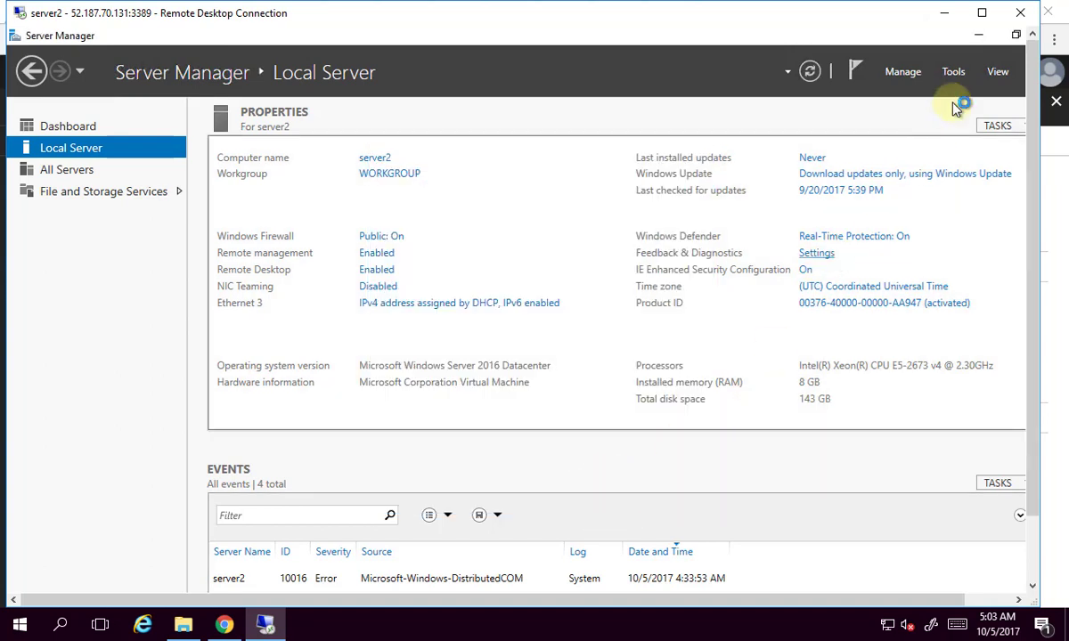
{"action": "left_click", "coordinate": [979, 598]}
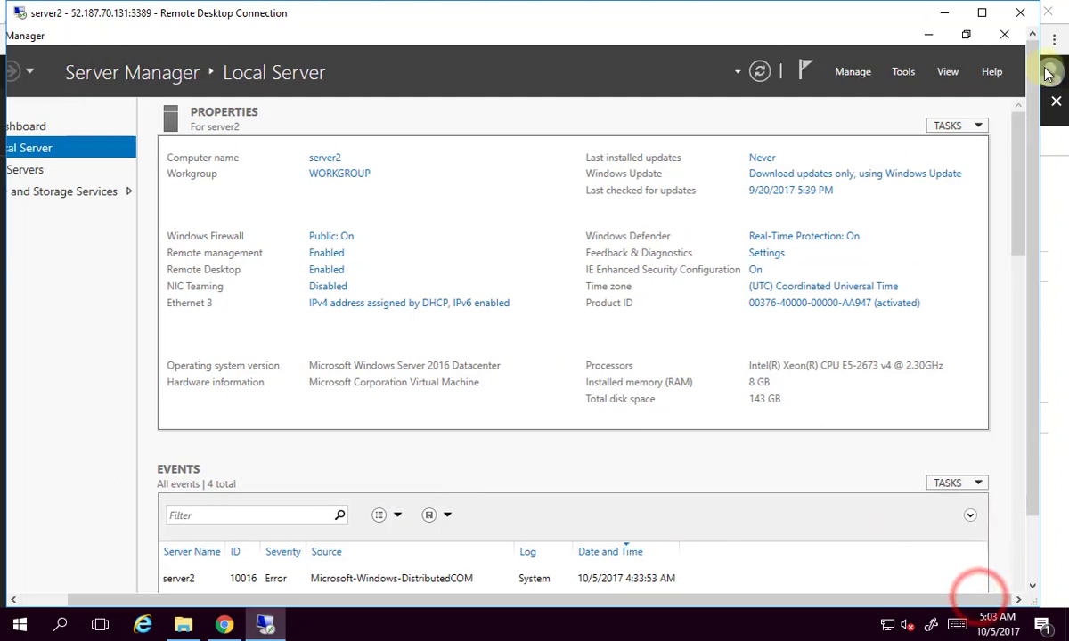
{"action": "left_click", "coordinate": [1004, 33]}
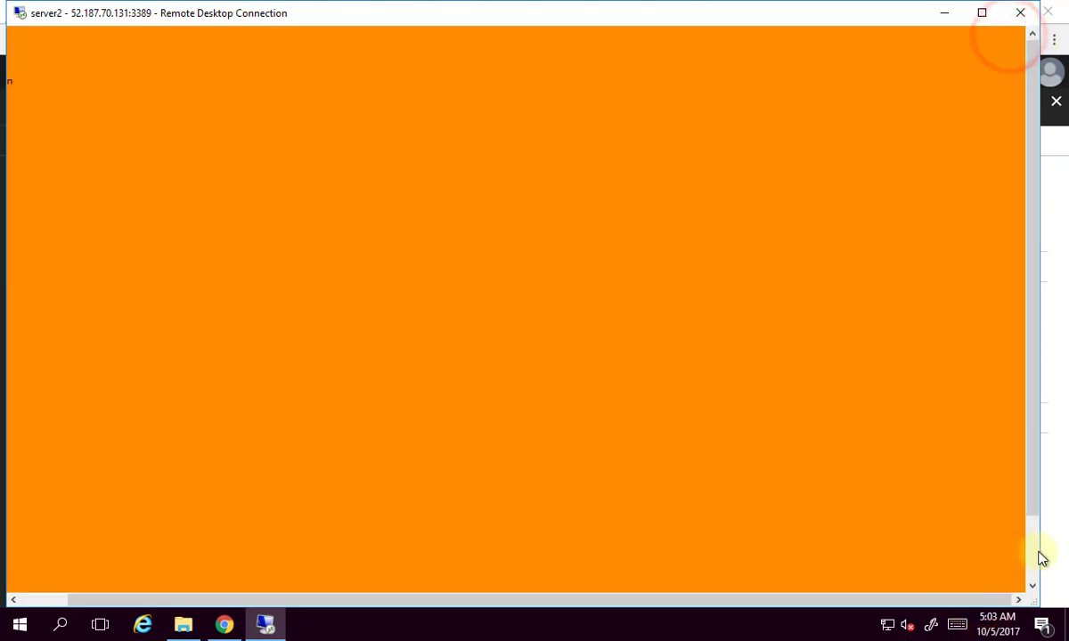
Run Windows PowerShell ISE as Administrator from the Windows PowerShell group in server2's Start menu.
{"action": "left_click", "coordinate": [1030, 558]}
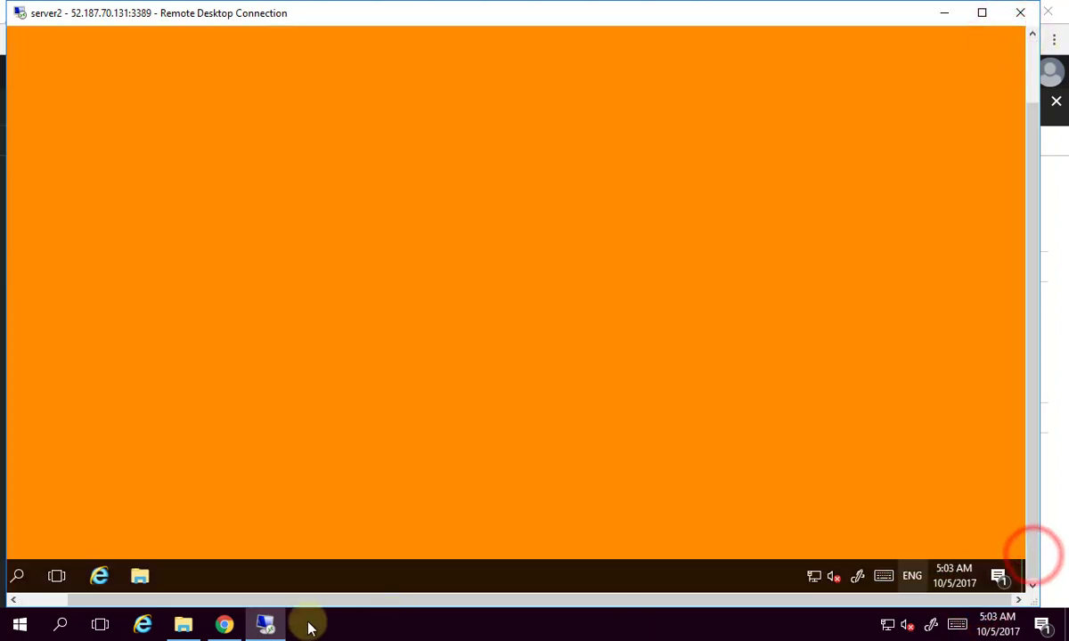
{"action": "left_click", "coordinate": [31, 601]}
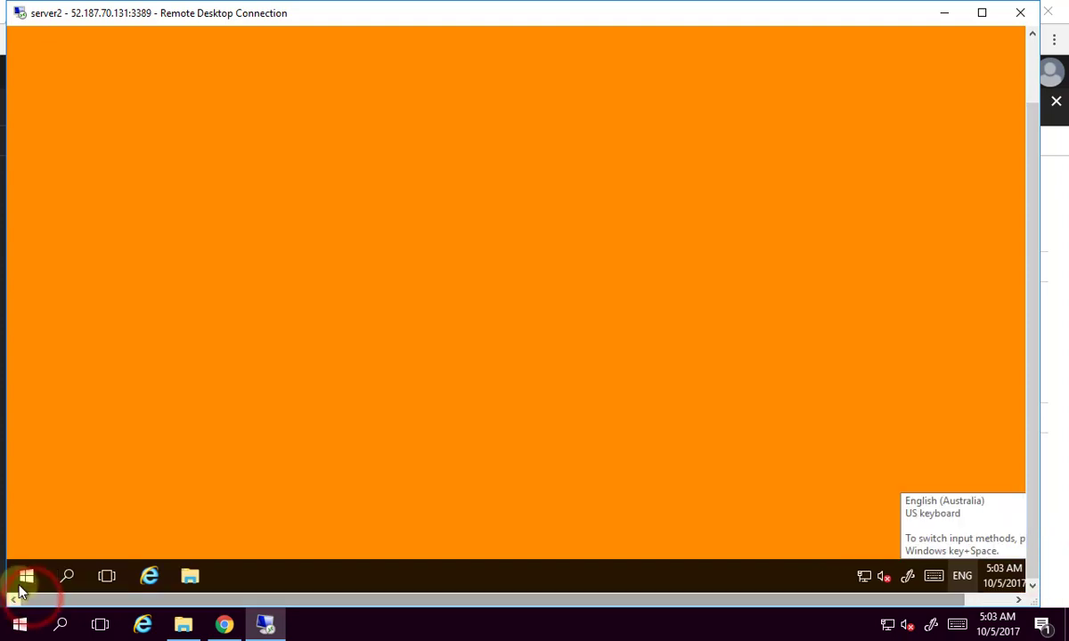
{"action": "left_click", "coordinate": [24, 577]}
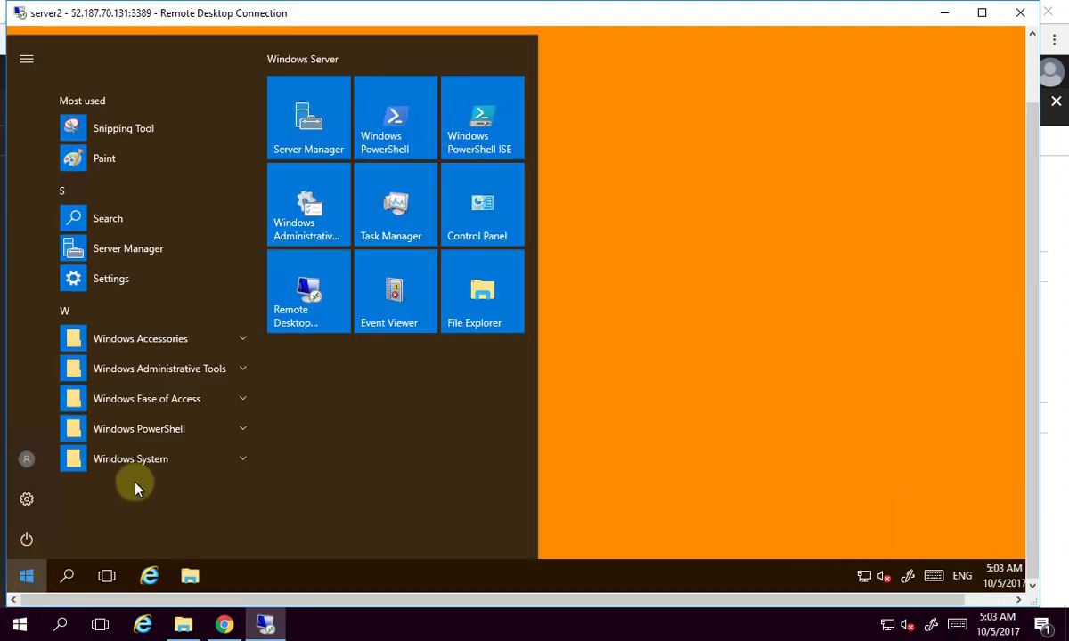
{"action": "left_click", "coordinate": [193, 436]}
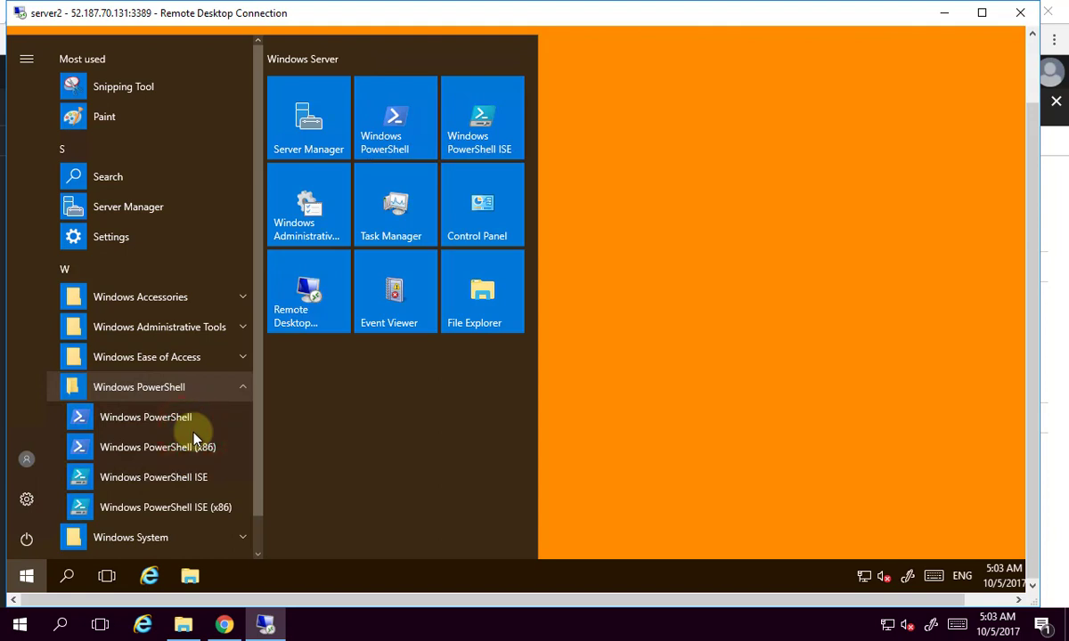
{"action": "left_click", "coordinate": [190, 488]}
{"action": "right_click", "coordinate": [190, 491]}
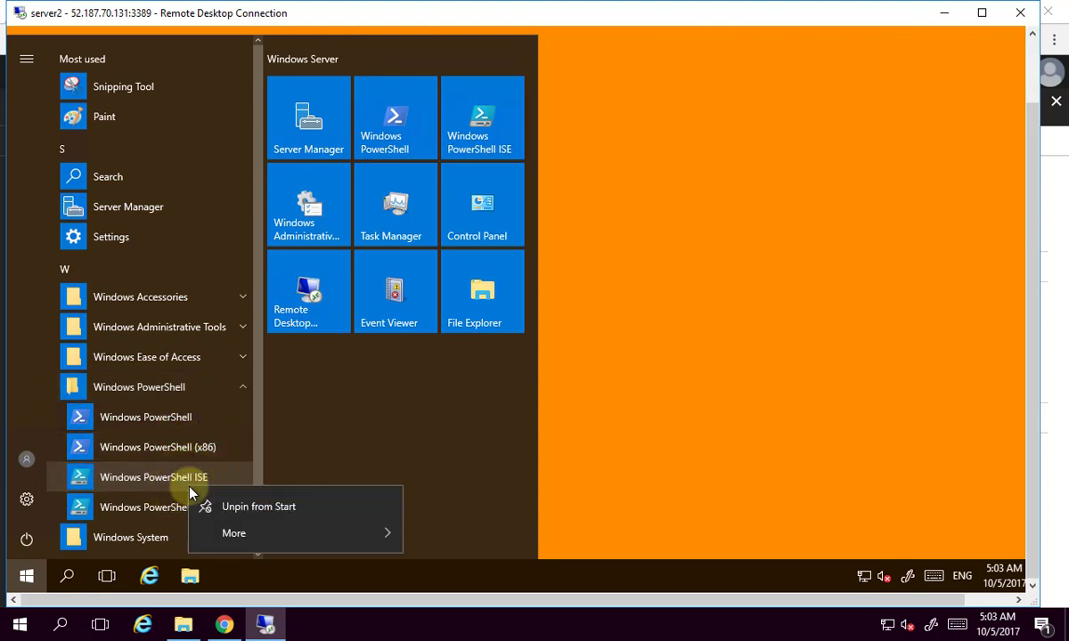
{"action": "mouse_move", "coordinate": [381, 535]}
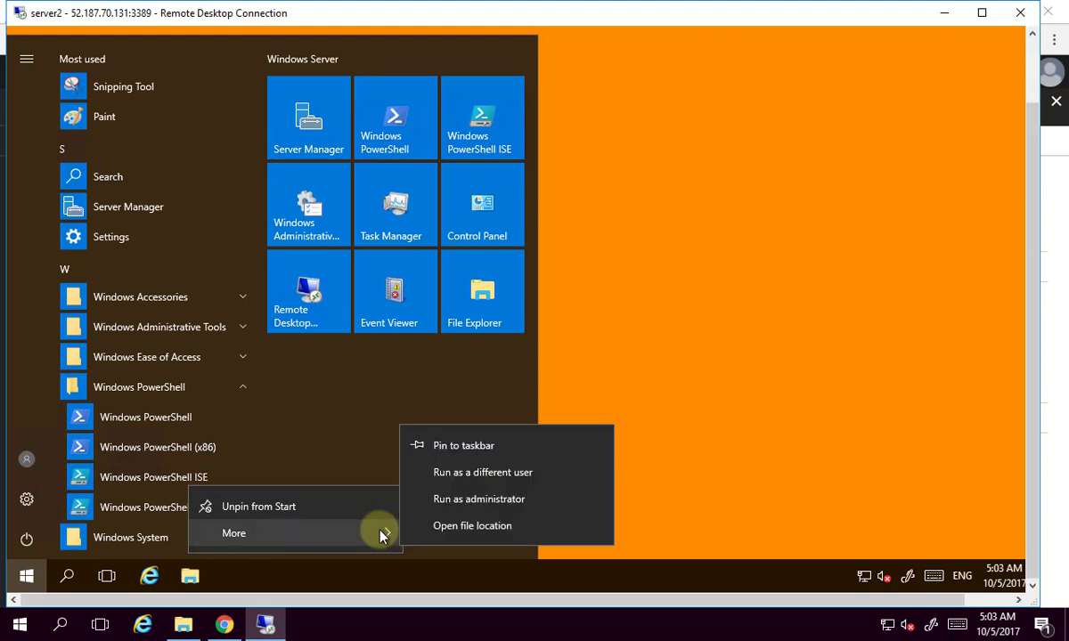
{"action": "left_click", "coordinate": [480, 501]}
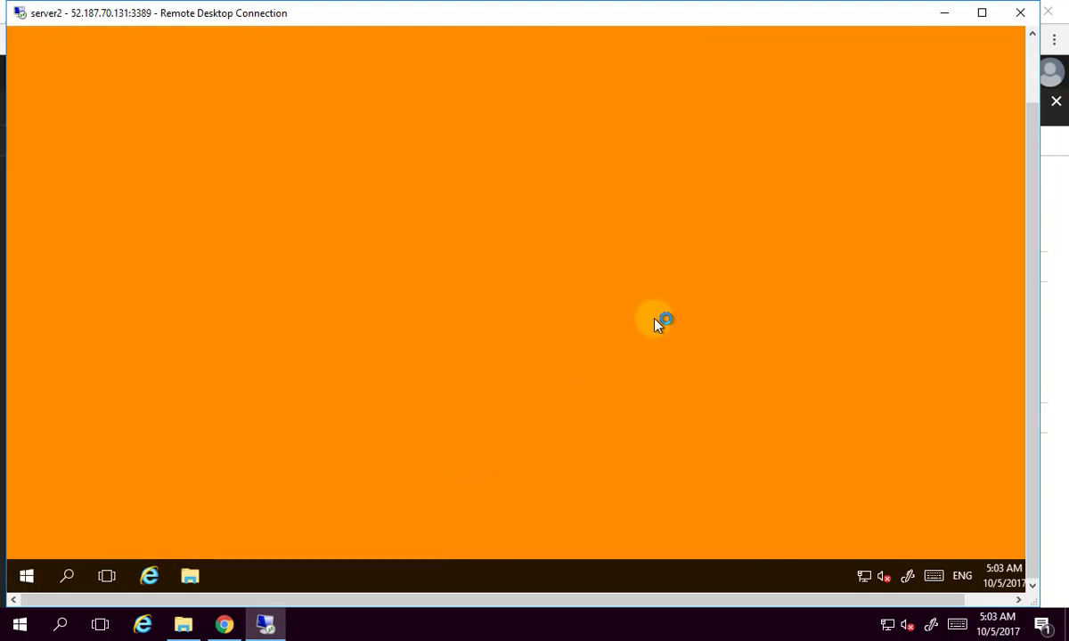
{"action": "left_click", "coordinate": [1032, 53]}
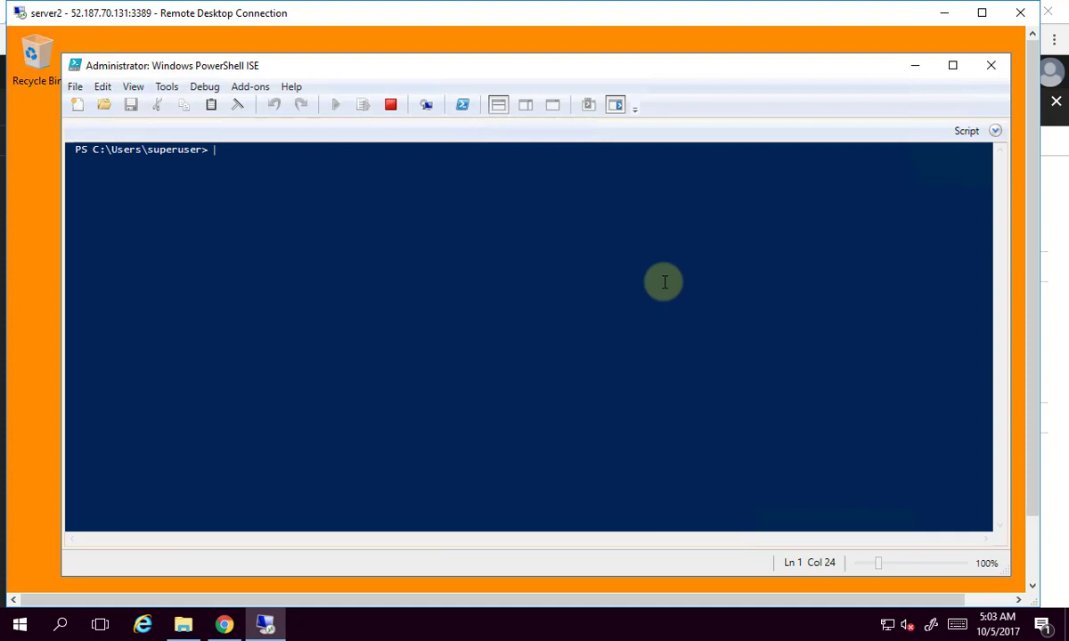
Run 'install-module azurerm' in the ISE console, then close the ISE after it completes.
{"action": "type", "text": "install-module azurerm"}
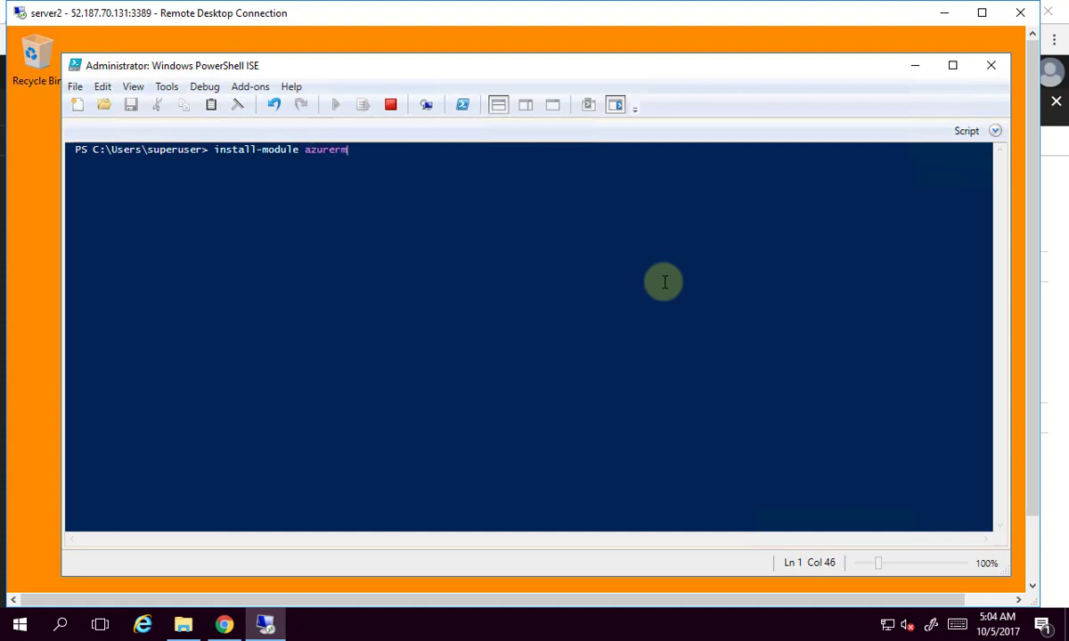
{"action": "key", "text": "Return"}
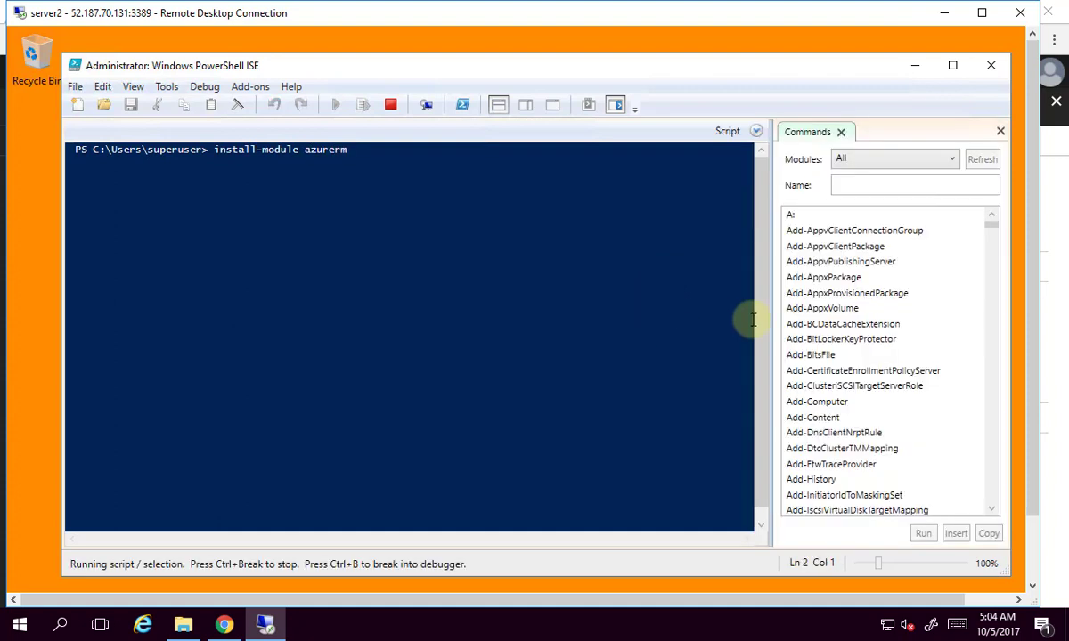
{"action": "left_click", "coordinate": [999, 132]}
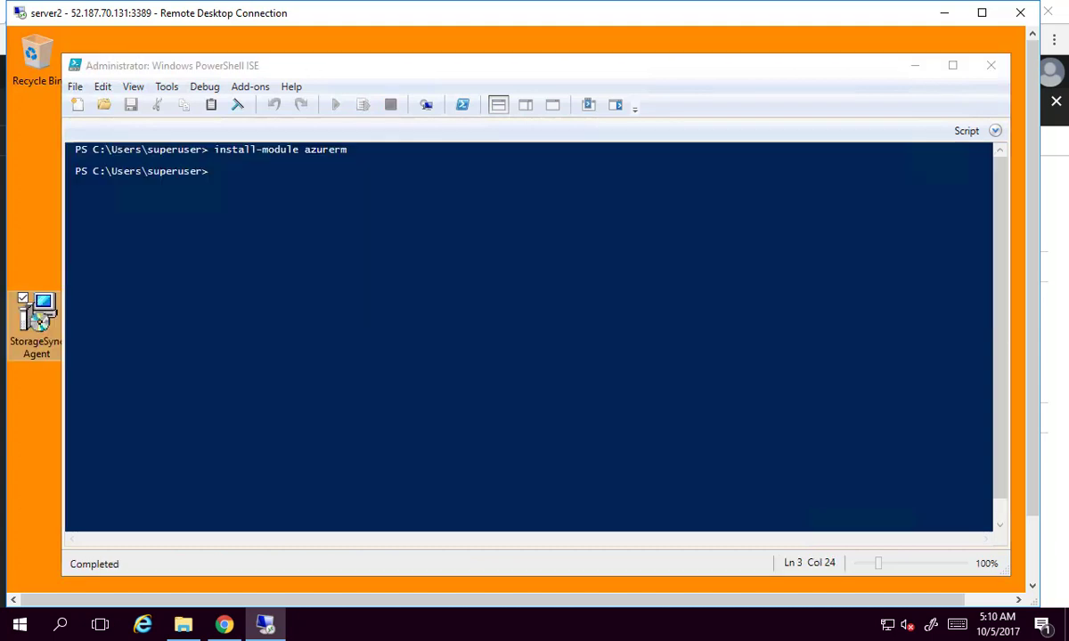
{"action": "left_click", "coordinate": [988, 66]}
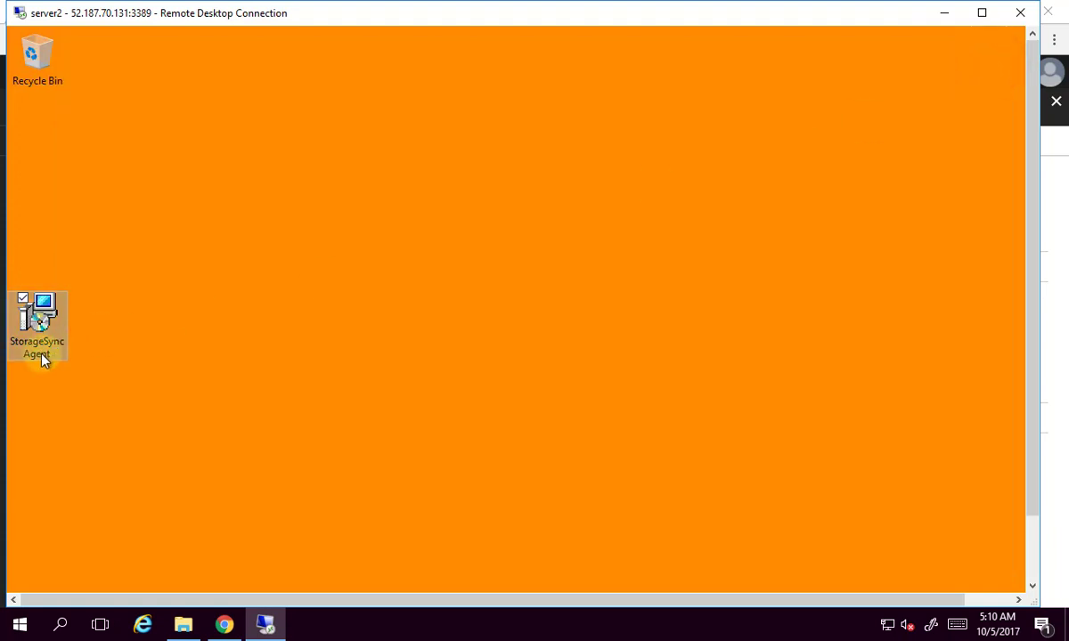
Run the StorageSync Agent installer, accept the license, keep the default features and begin installation.
{"action": "double_click", "coordinate": [43, 322]}
{"action": "double_click", "coordinate": [43, 323]}
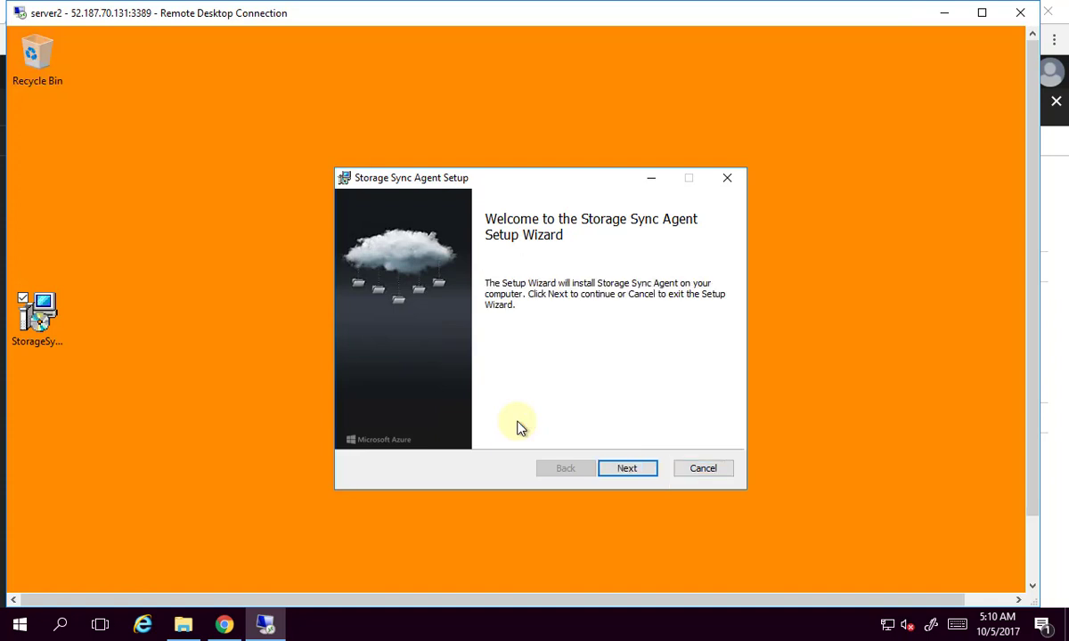
{"action": "left_click", "coordinate": [632, 470]}
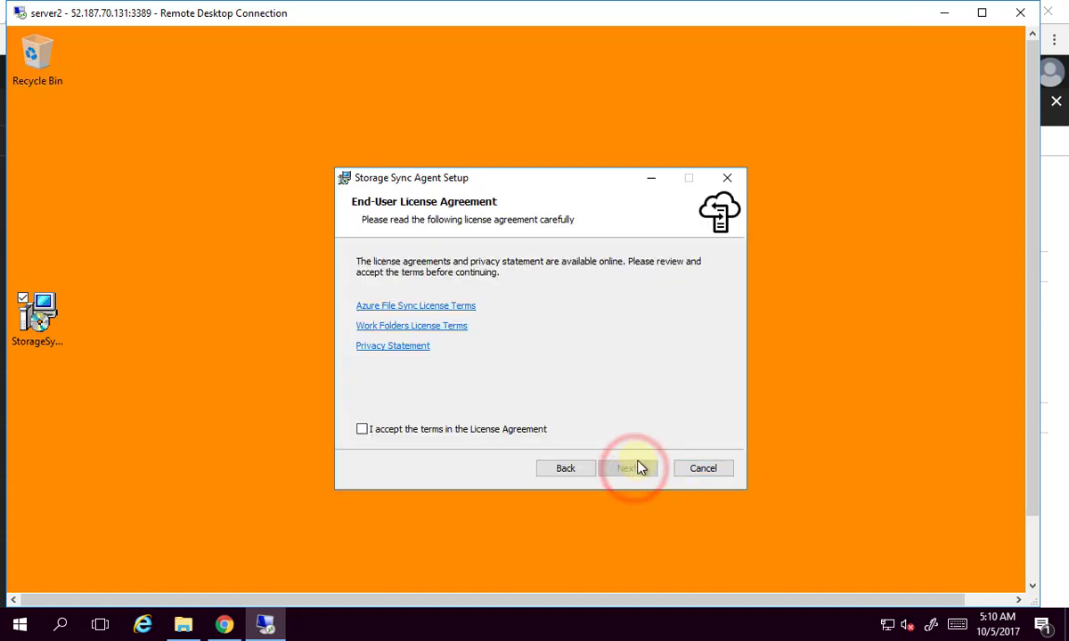
{"action": "left_click", "coordinate": [410, 431]}
{"action": "left_click", "coordinate": [629, 469]}
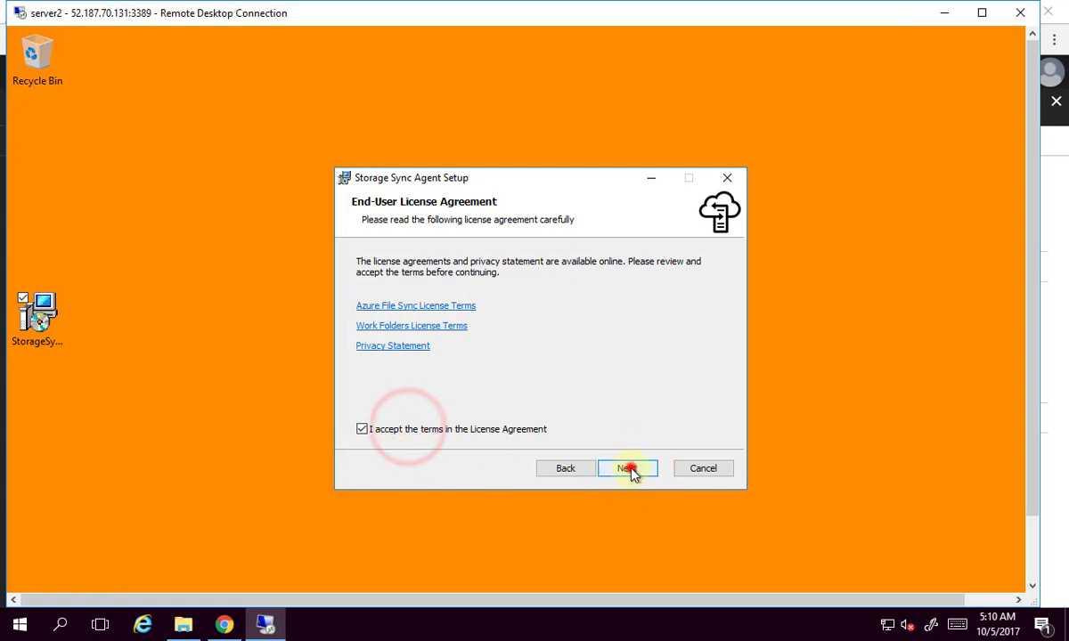
{"action": "left_click", "coordinate": [627, 469]}
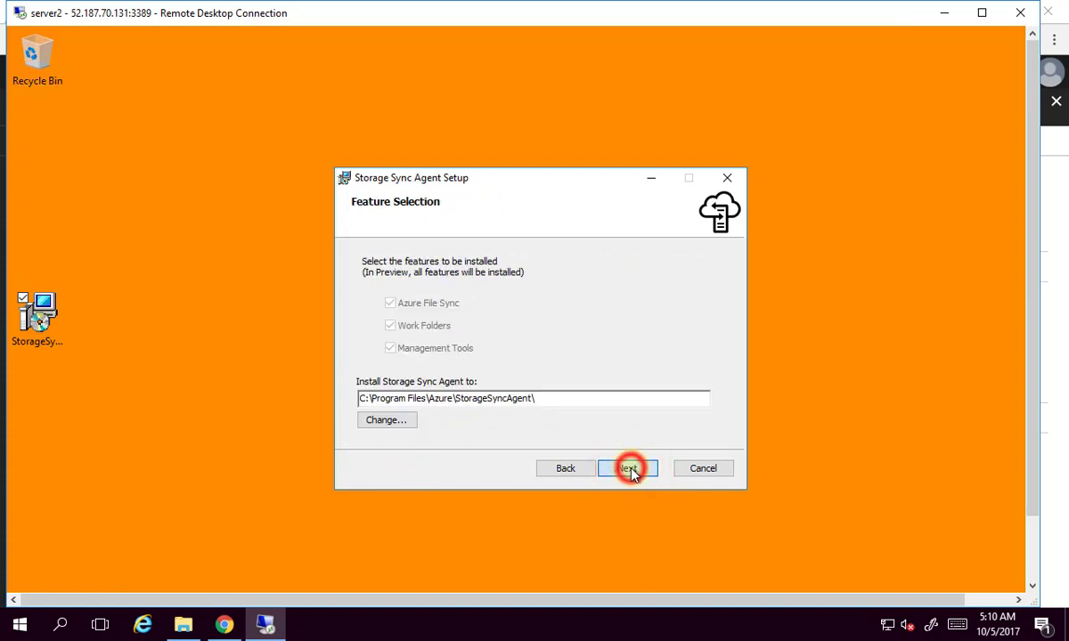
{"action": "left_click", "coordinate": [628, 470]}
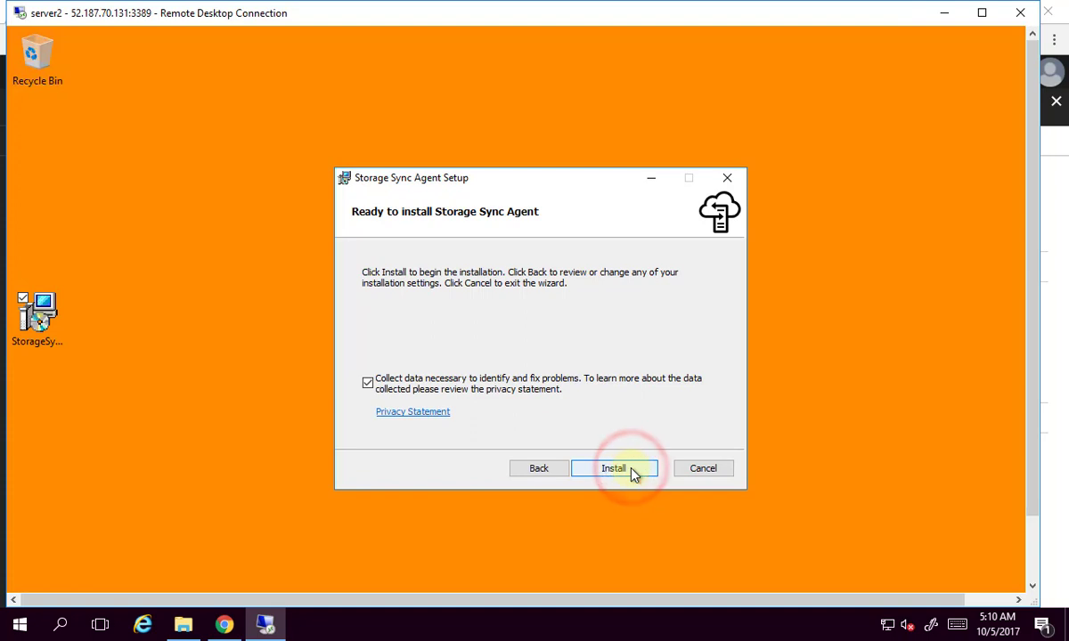
{"action": "left_click", "coordinate": [630, 472]}
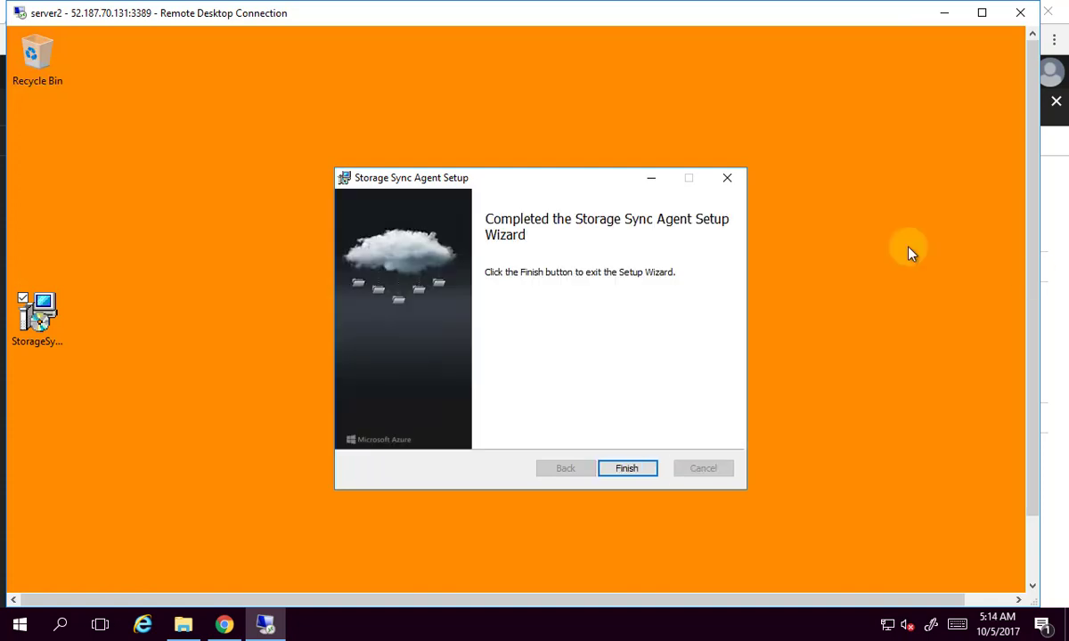
Finish the agent setup and sign in to Azure with the admin account e-mail and password.
{"action": "left_click", "coordinate": [633, 469]}
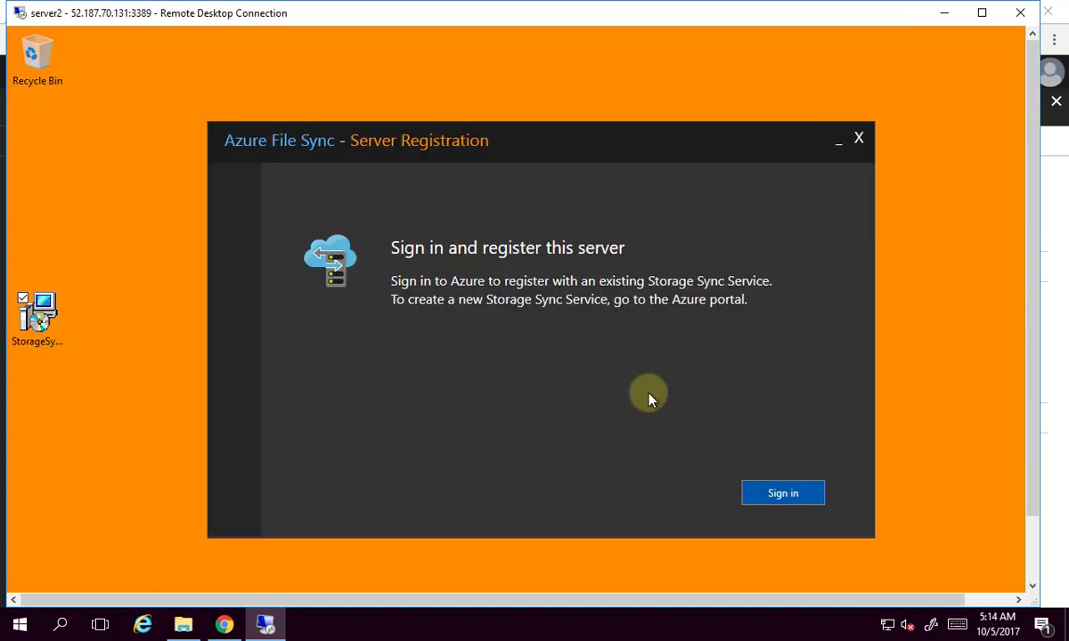
{"action": "left_click", "coordinate": [772, 492]}
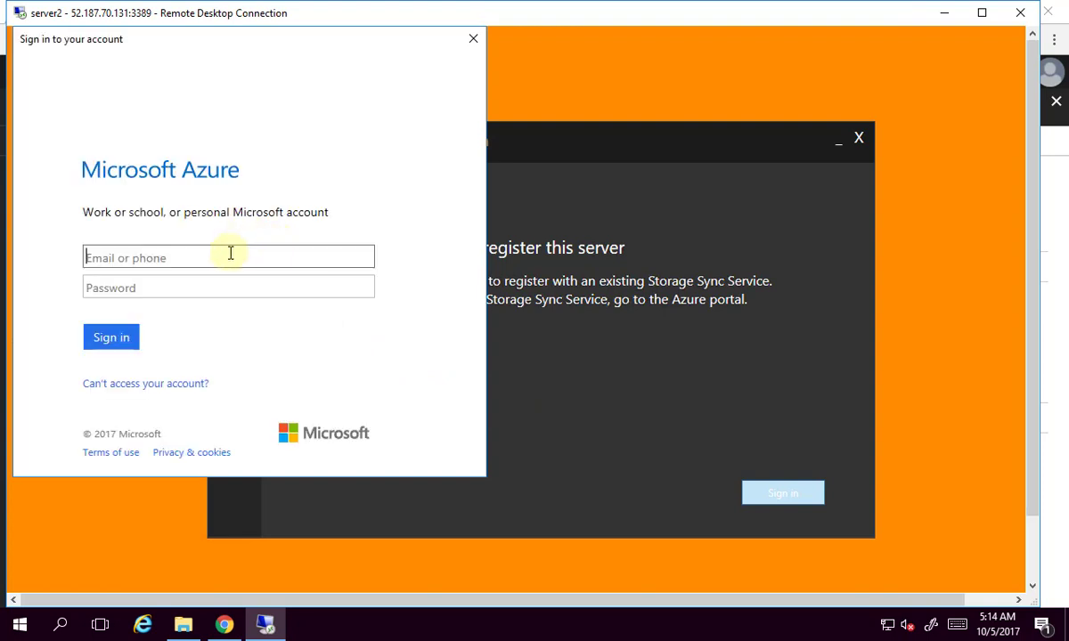
{"action": "left_click", "coordinate": [230, 253]}
{"action": "key", "text": "ctrl+v"}
{"action": "key", "text": "Tab"}
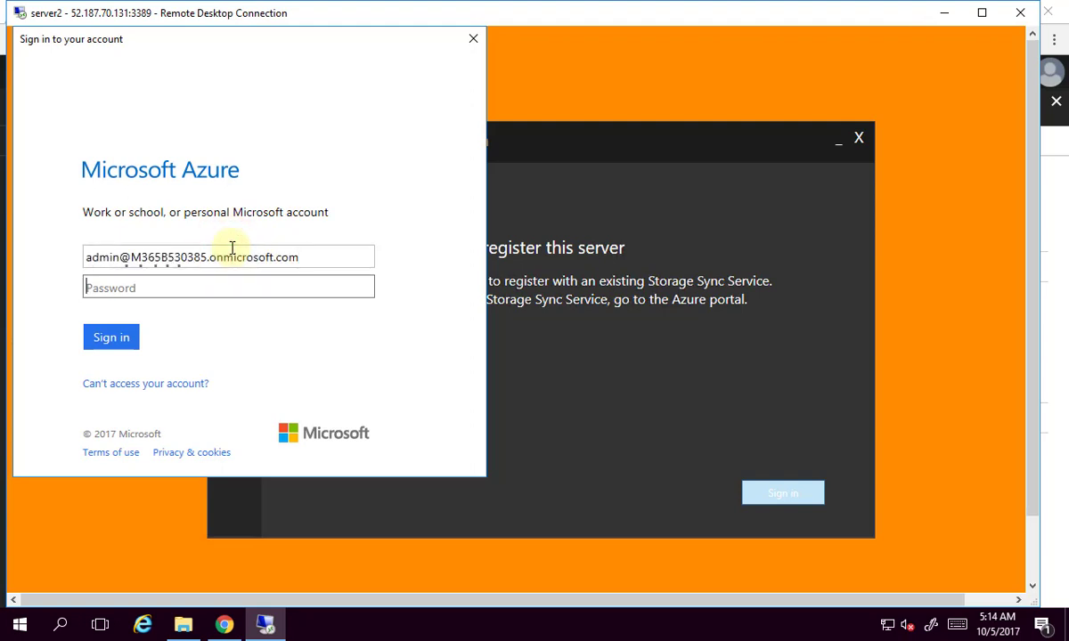
{"action": "type", "text": "••"}
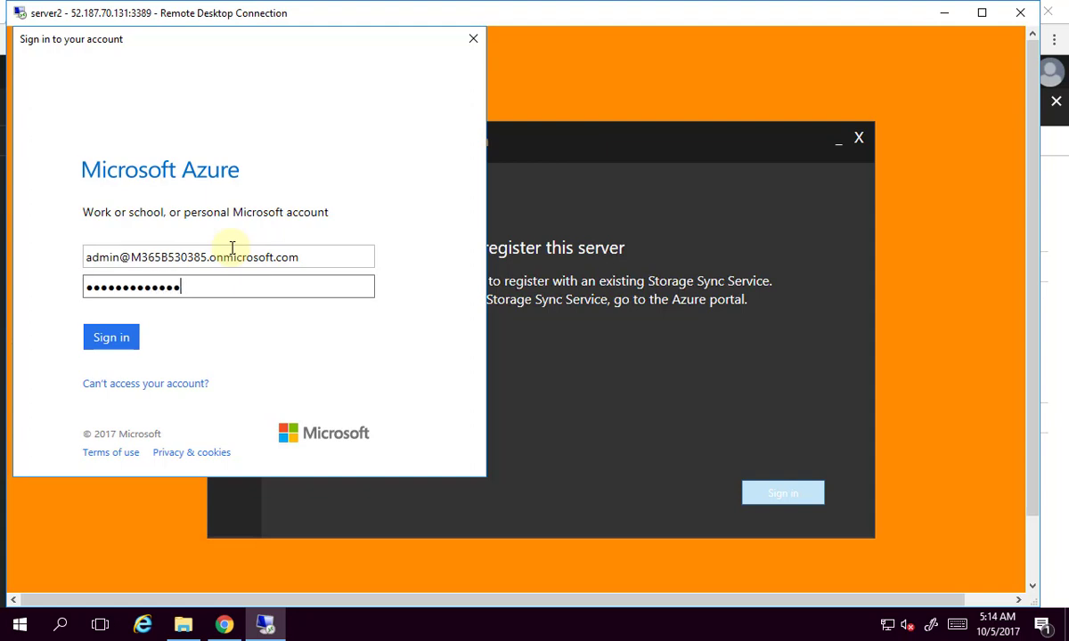
{"action": "key", "text": "Return"}
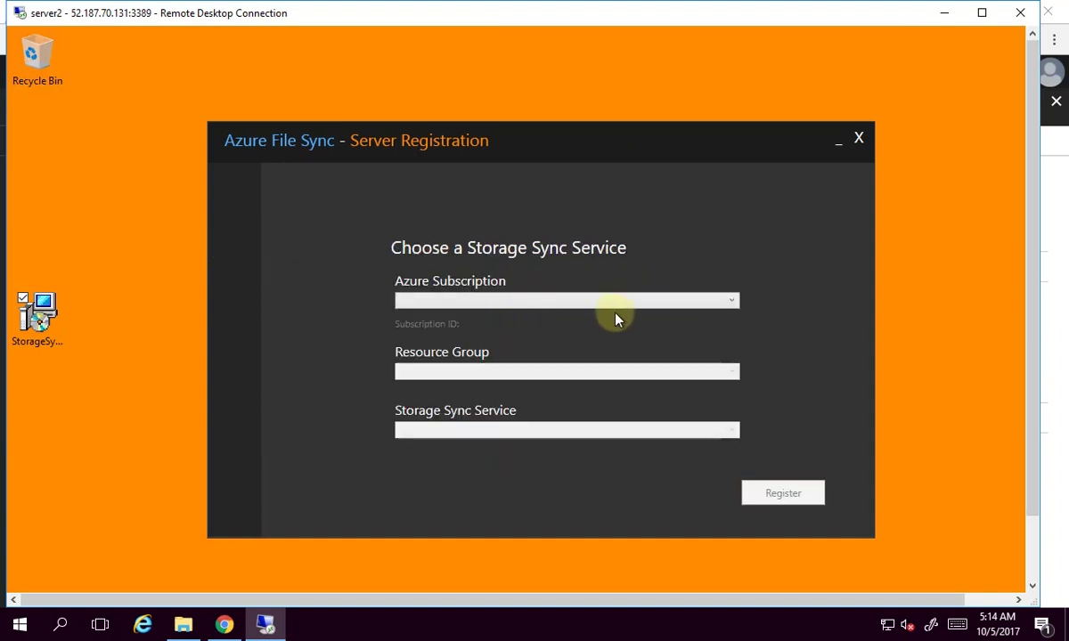
Select the Azure Pass subscription, sync-rg resource group and sync-test Storage Sync Service.
{"action": "left_click", "coordinate": [654, 303]}
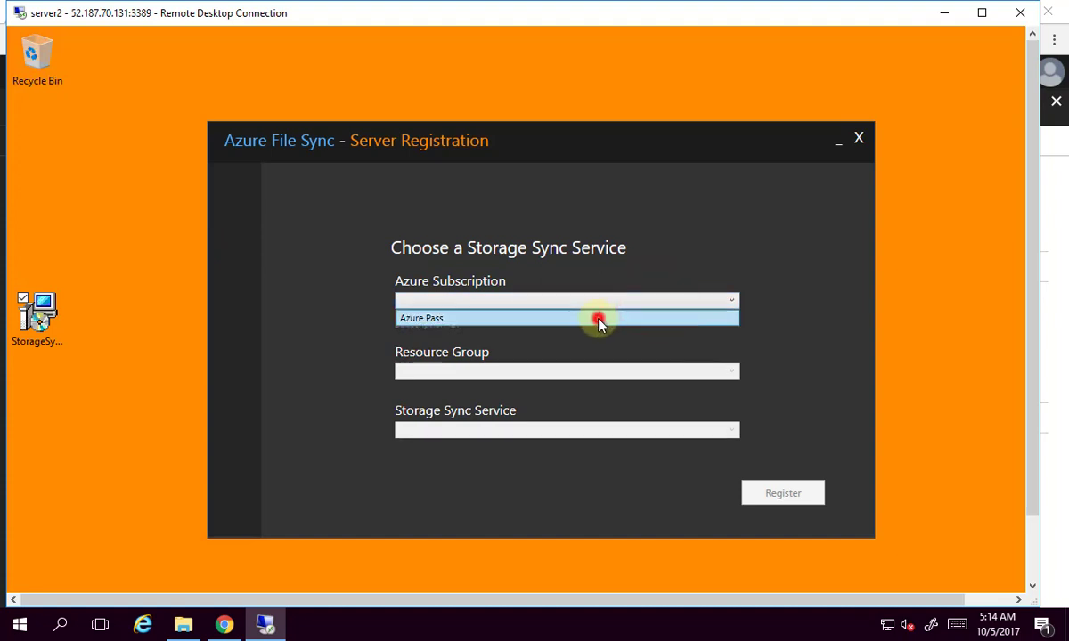
{"action": "left_click", "coordinate": [599, 321]}
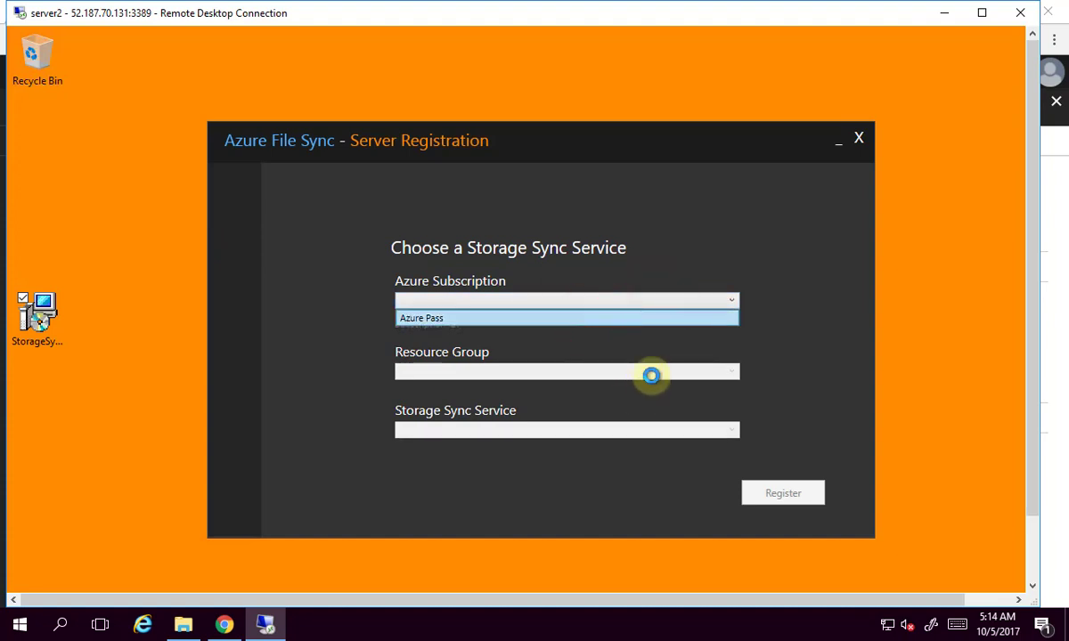
{"action": "left_click", "coordinate": [651, 374]}
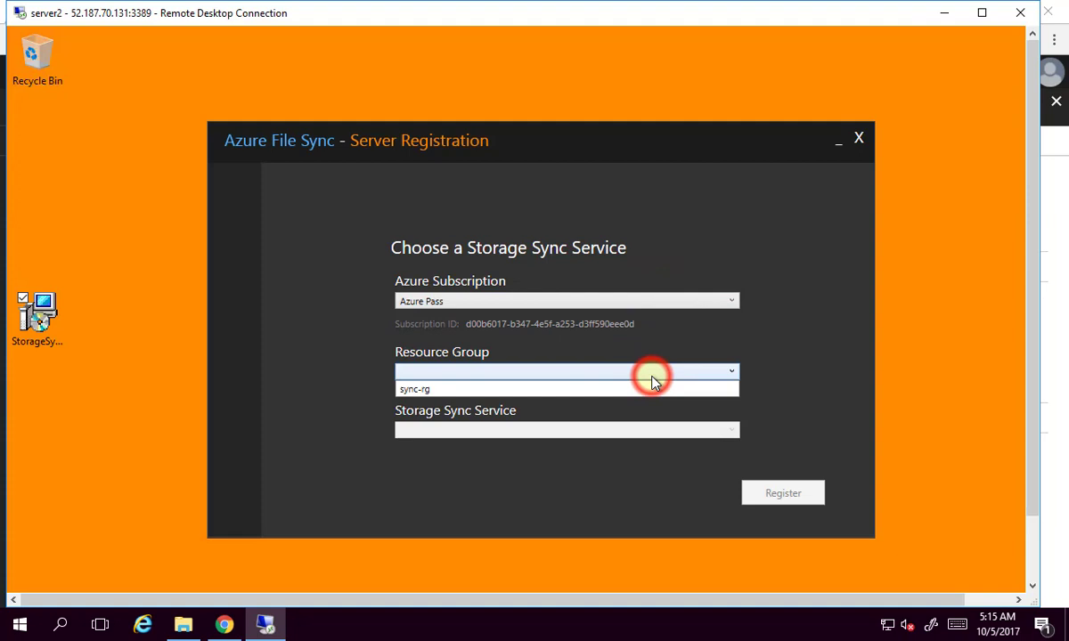
{"action": "left_click", "coordinate": [587, 397]}
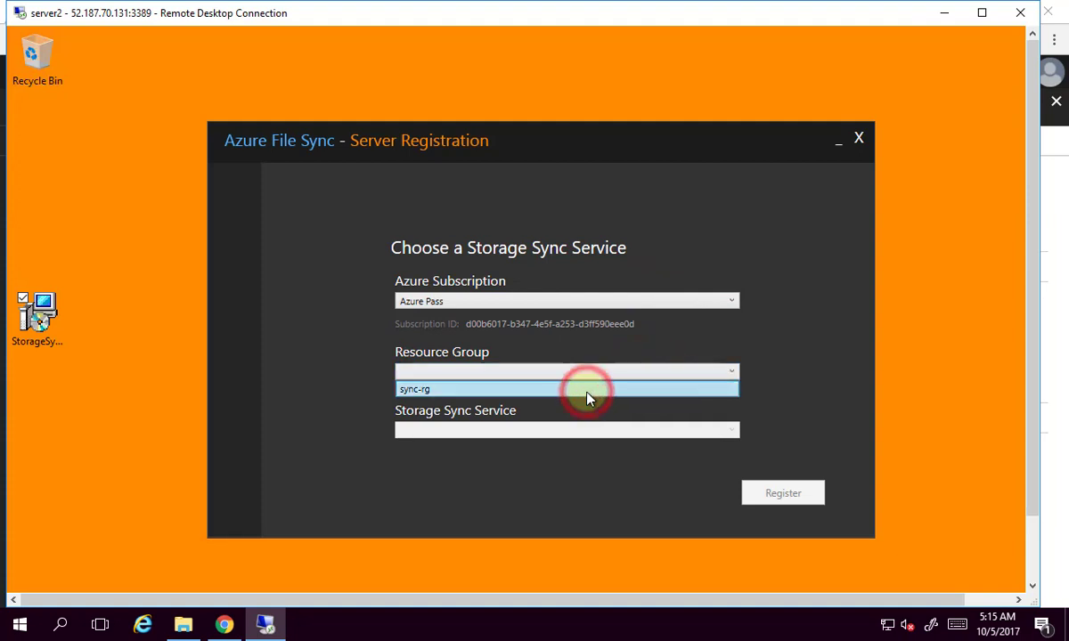
{"action": "left_click", "coordinate": [605, 435]}
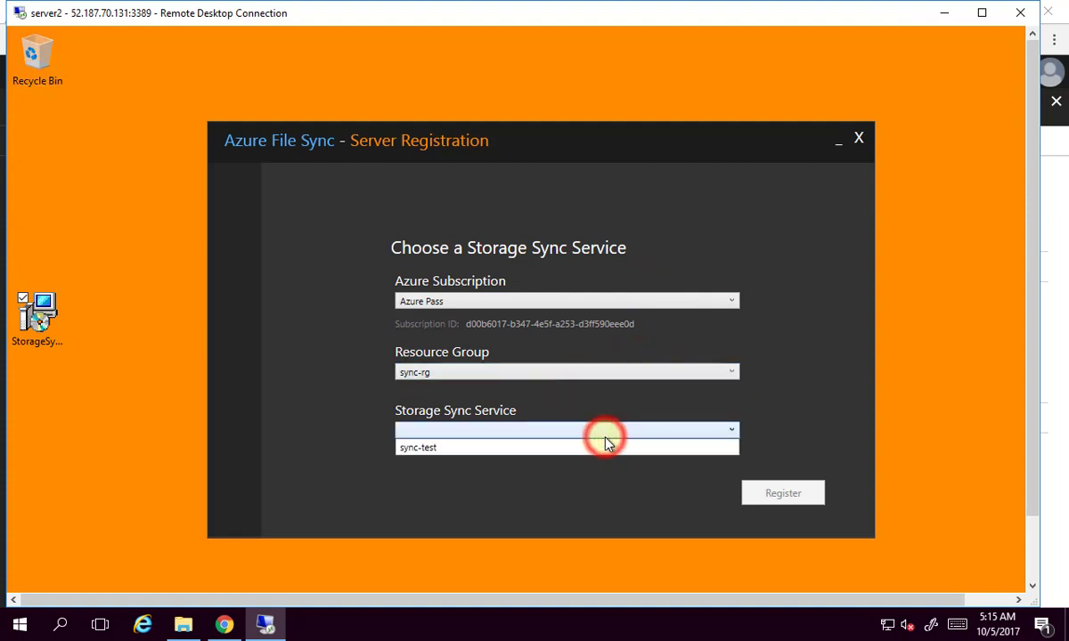
{"action": "left_click", "coordinate": [525, 456]}
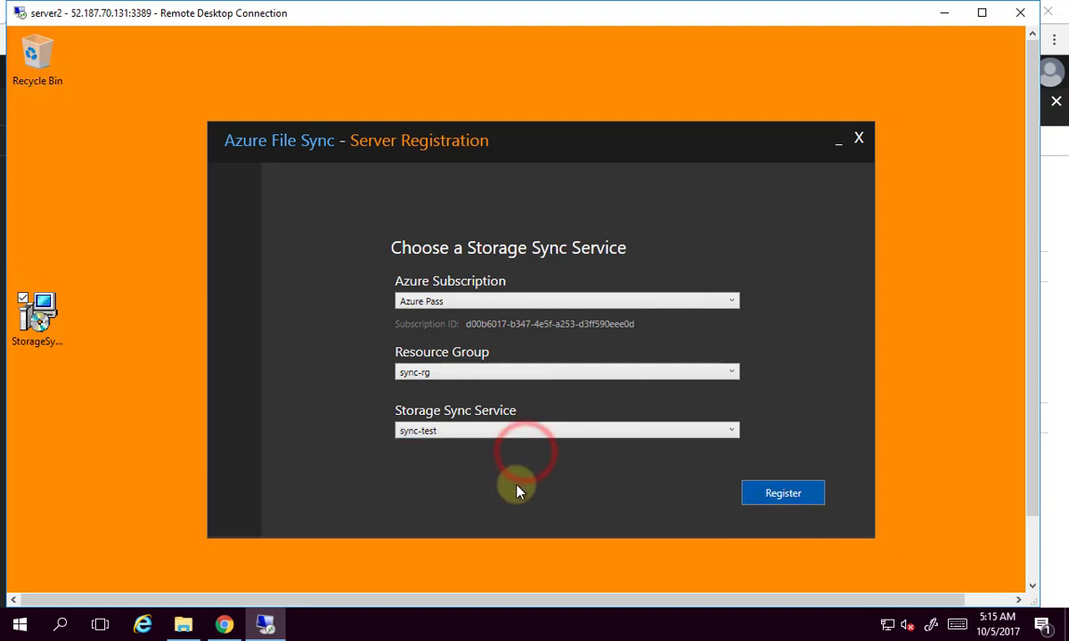
Register server2, re-entering the Azure account credentials, and dismiss the success message.
{"action": "left_click", "coordinate": [773, 493]}
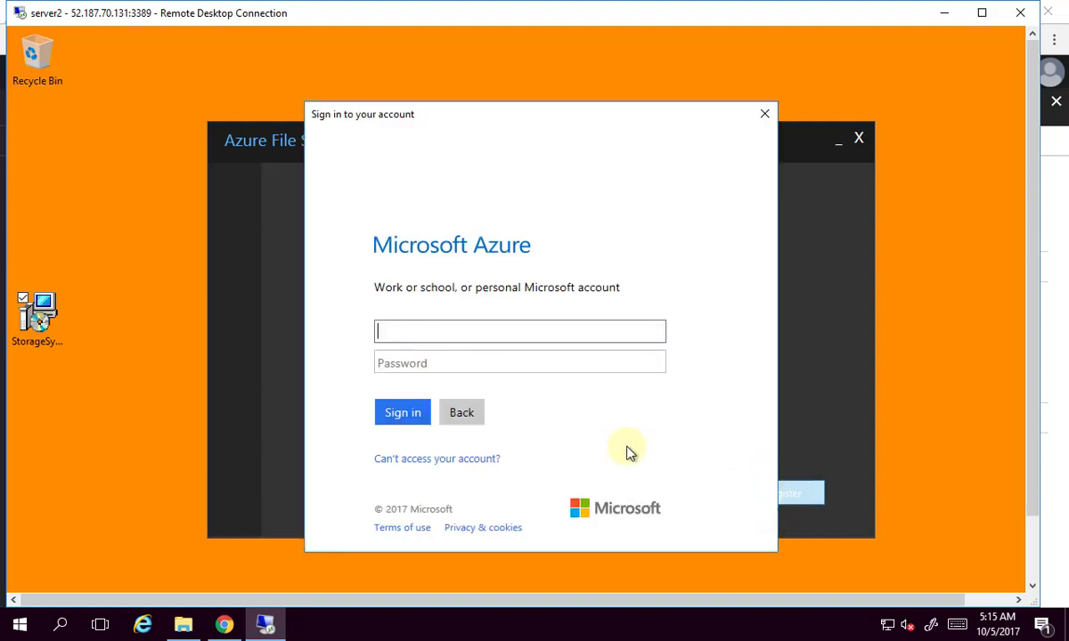
{"action": "key", "text": "ctrl+v"}
{"action": "key", "text": "Tab"}
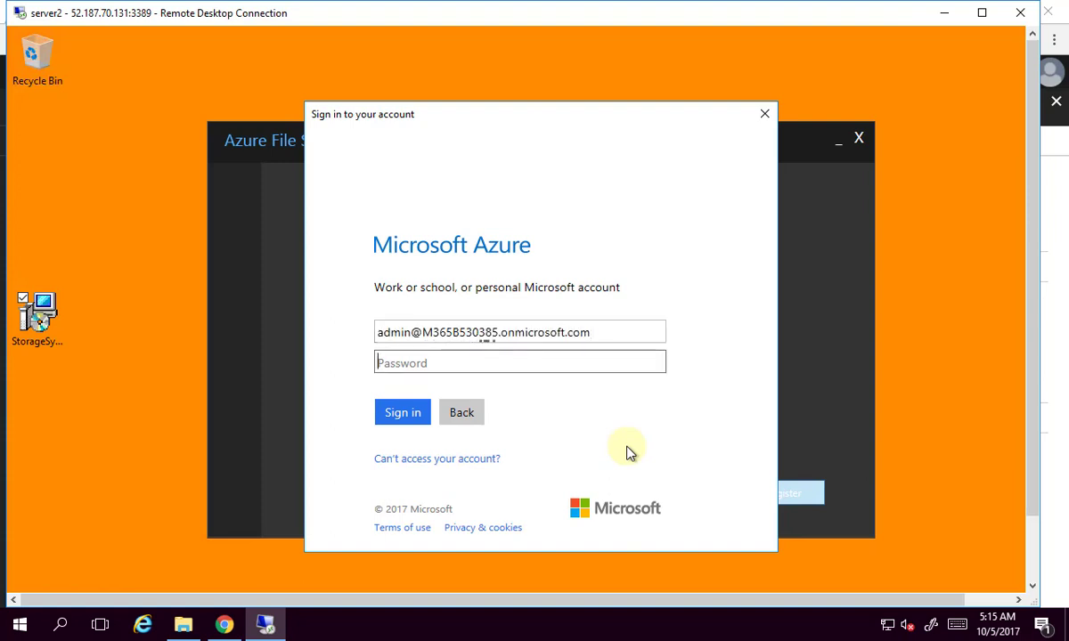
{"action": "type", "text": "••"}
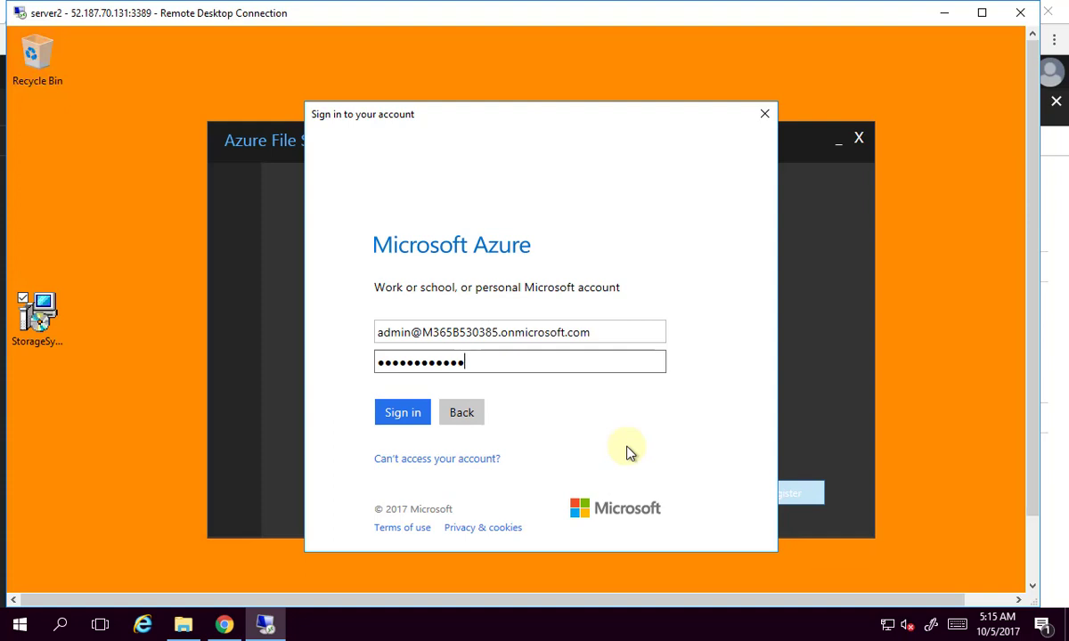
{"action": "key", "text": "Return"}
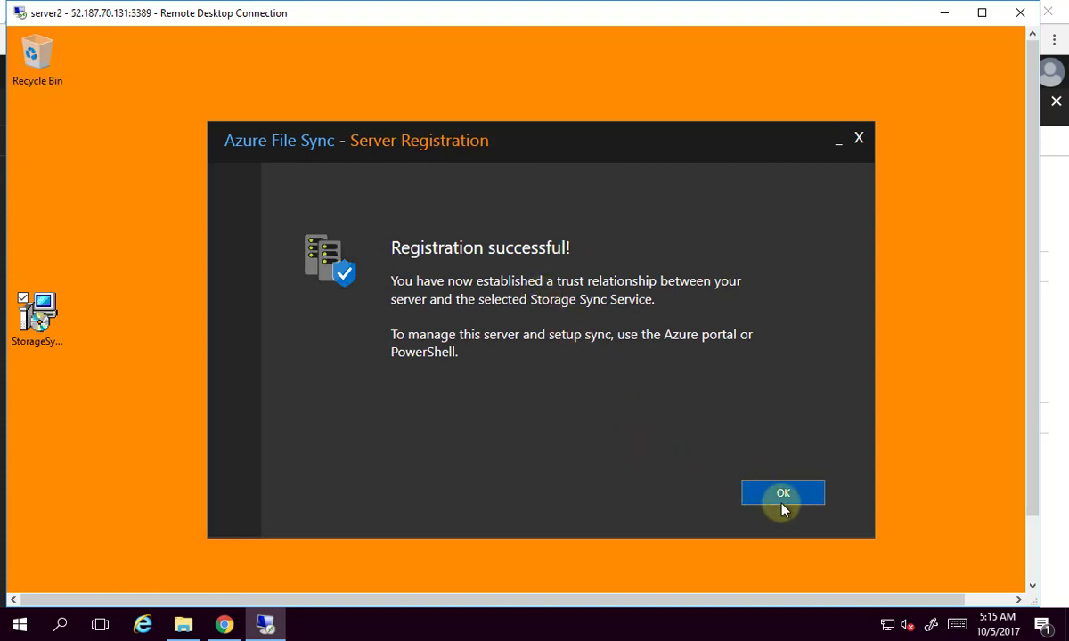
{"action": "left_click", "coordinate": [781, 501]}
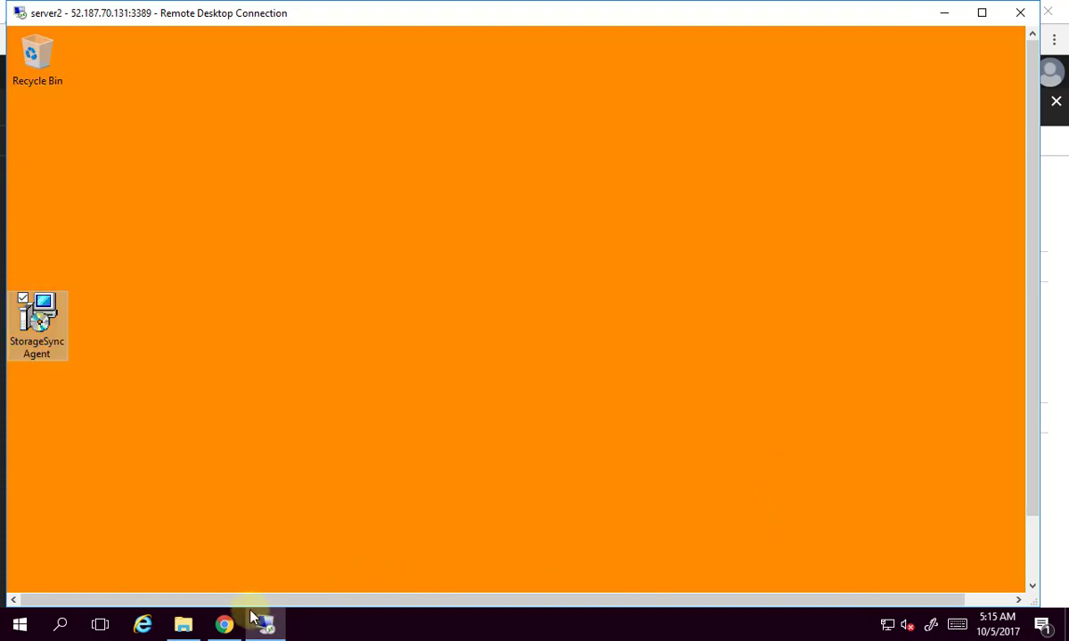
{"action": "left_click", "coordinate": [224, 623]}
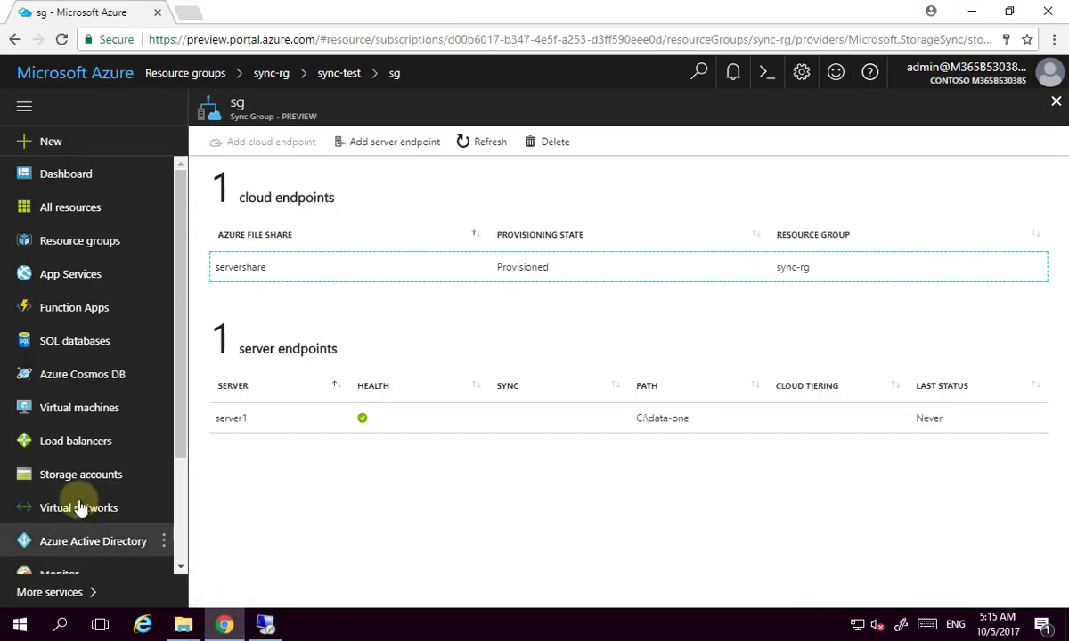
{"action": "left_click", "coordinate": [1056, 103]}
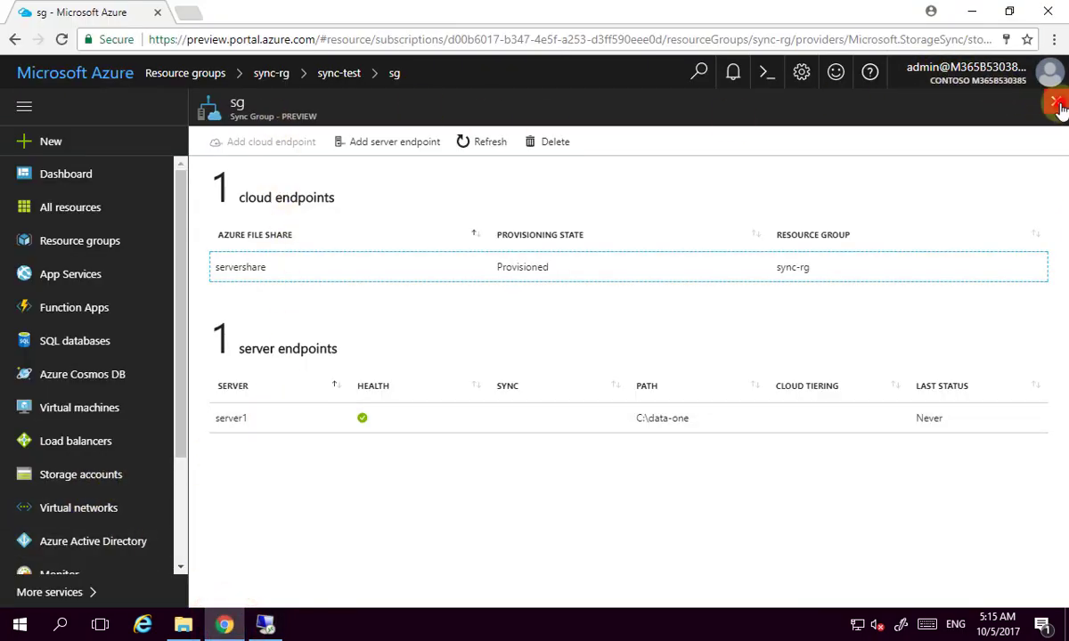
{"action": "left_click", "coordinate": [316, 473]}
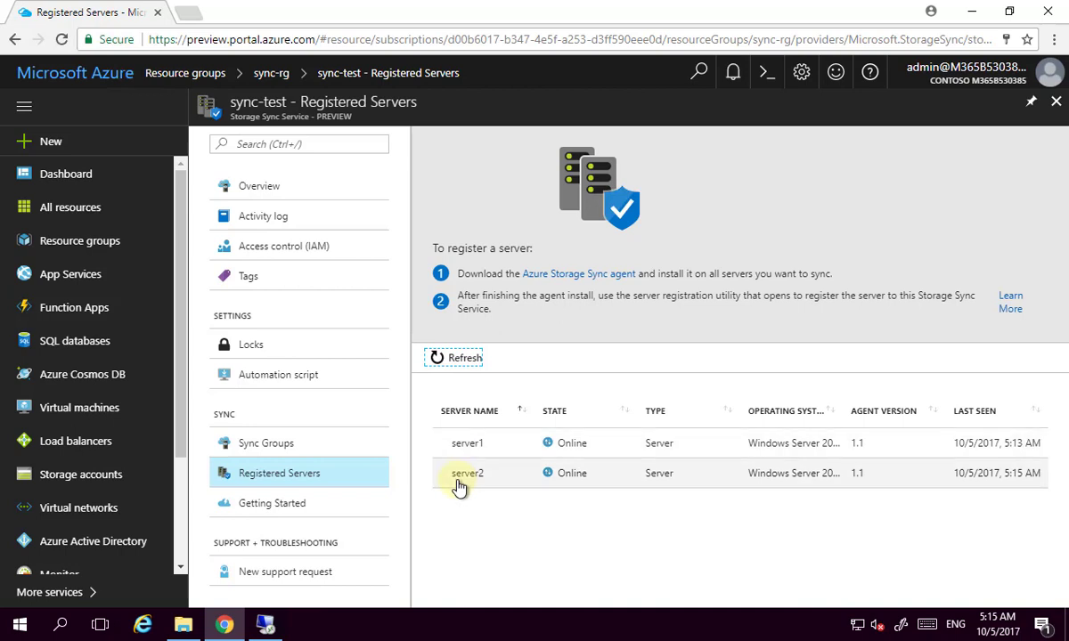
{"action": "left_click", "coordinate": [291, 445]}
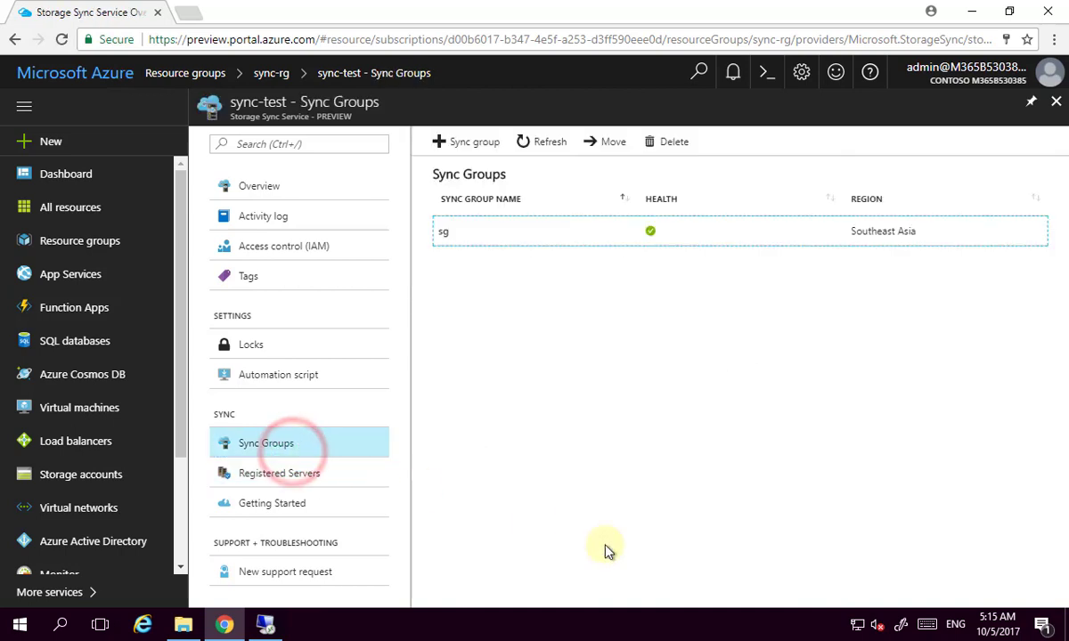
{"action": "left_click", "coordinate": [493, 233]}
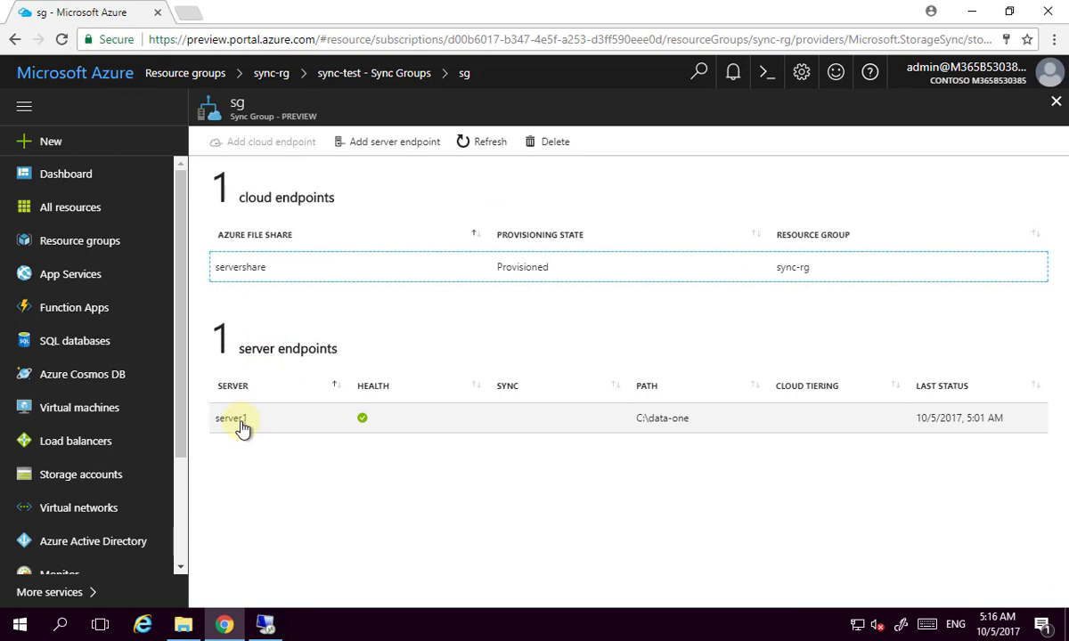
Browse to Local Disk (C:) in File Explorer on server2.
{"action": "left_click", "coordinate": [265, 625]}
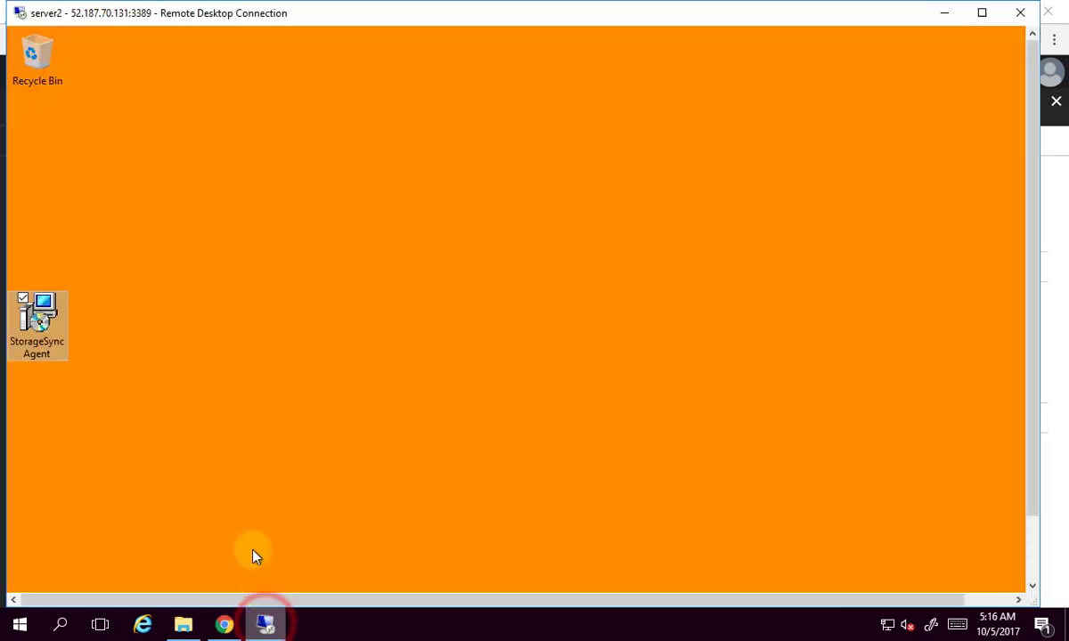
{"action": "left_click", "coordinate": [1030, 549]}
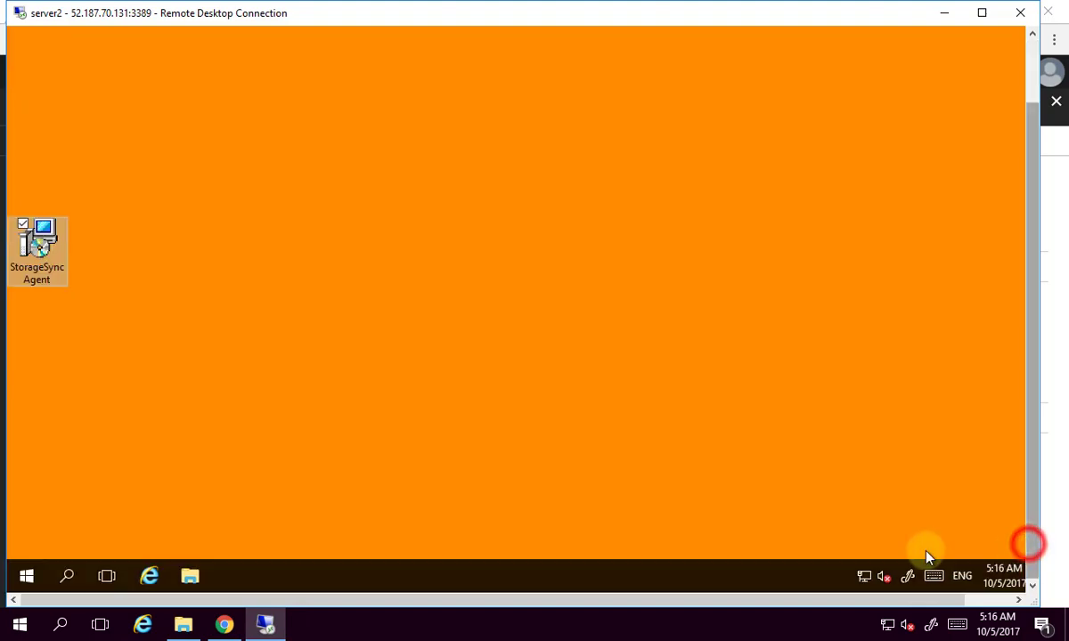
{"action": "left_click", "coordinate": [192, 578]}
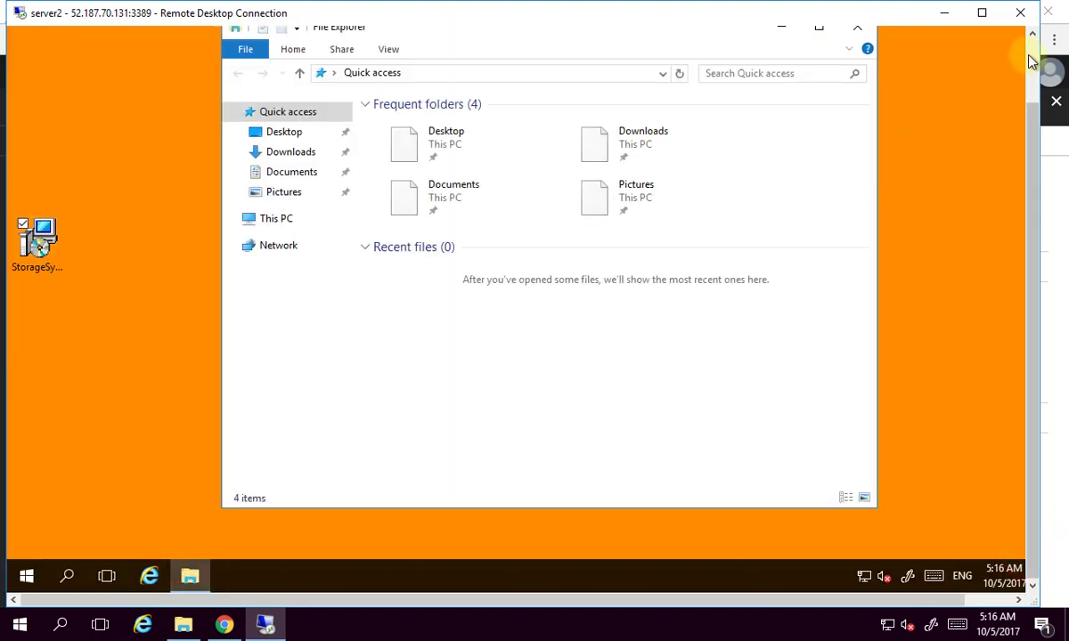
{"action": "left_click", "coordinate": [231, 218]}
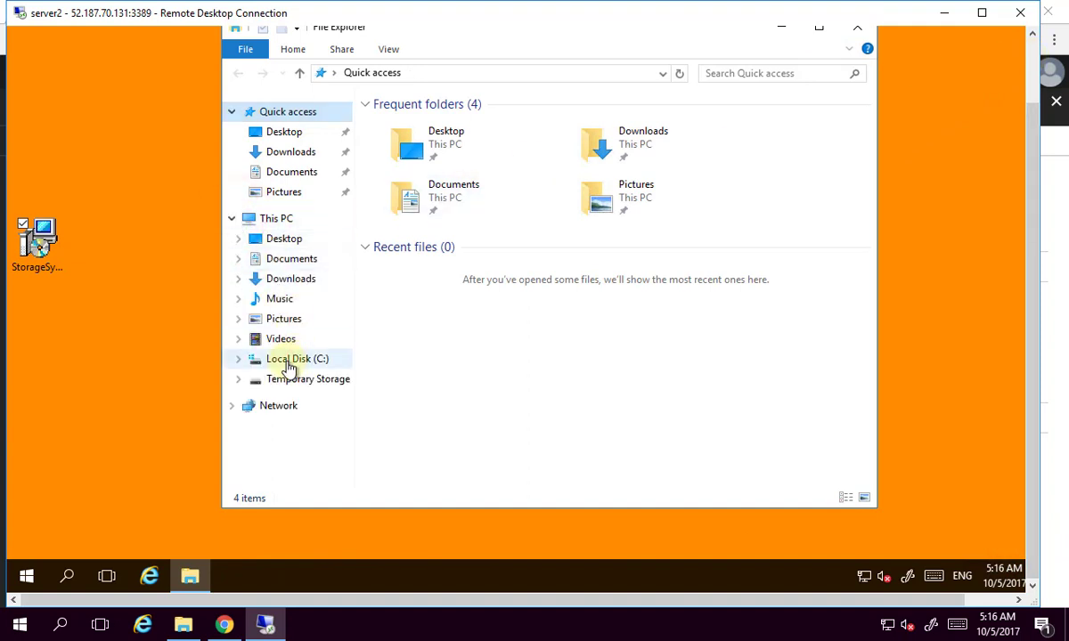
{"action": "left_click", "coordinate": [287, 359]}
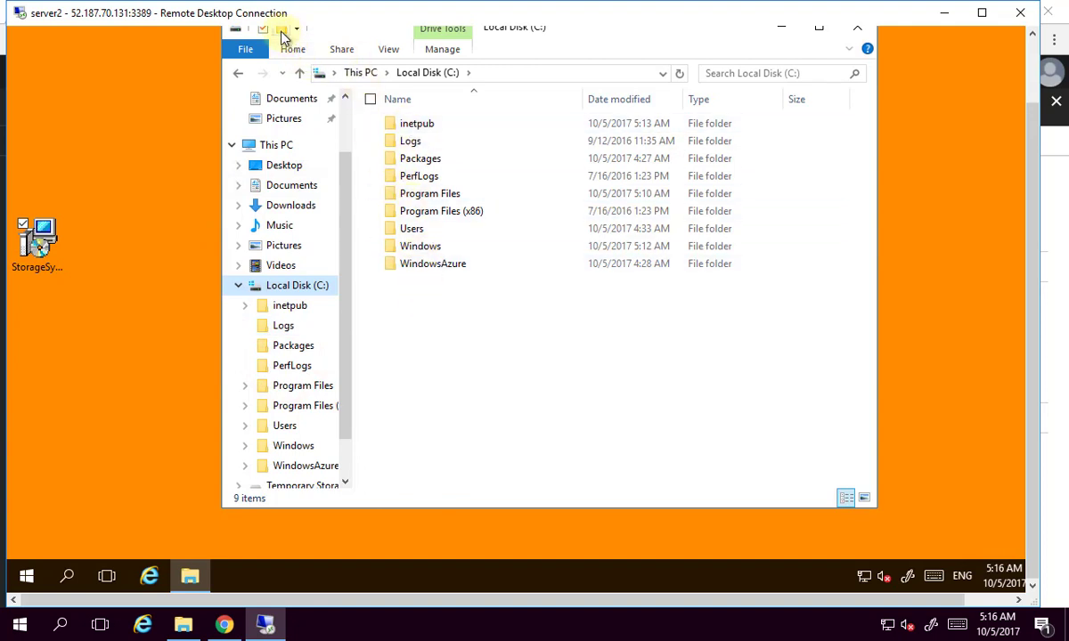
Create a new folder named data-two on C: and open it.
{"action": "left_click", "coordinate": [281, 29]}
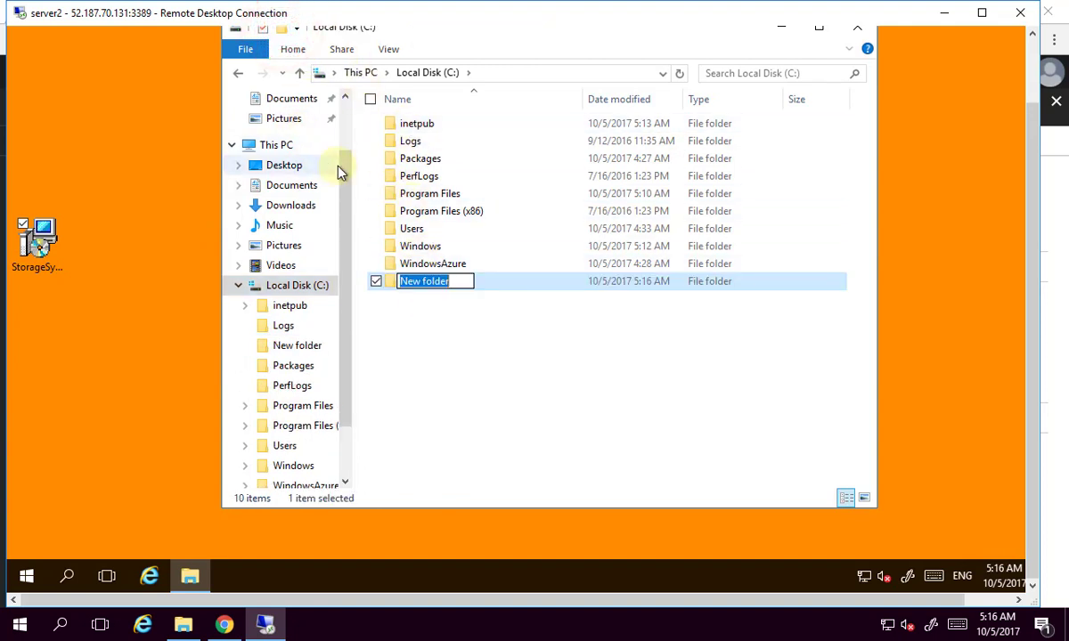
{"action": "type", "text": "data-two"}
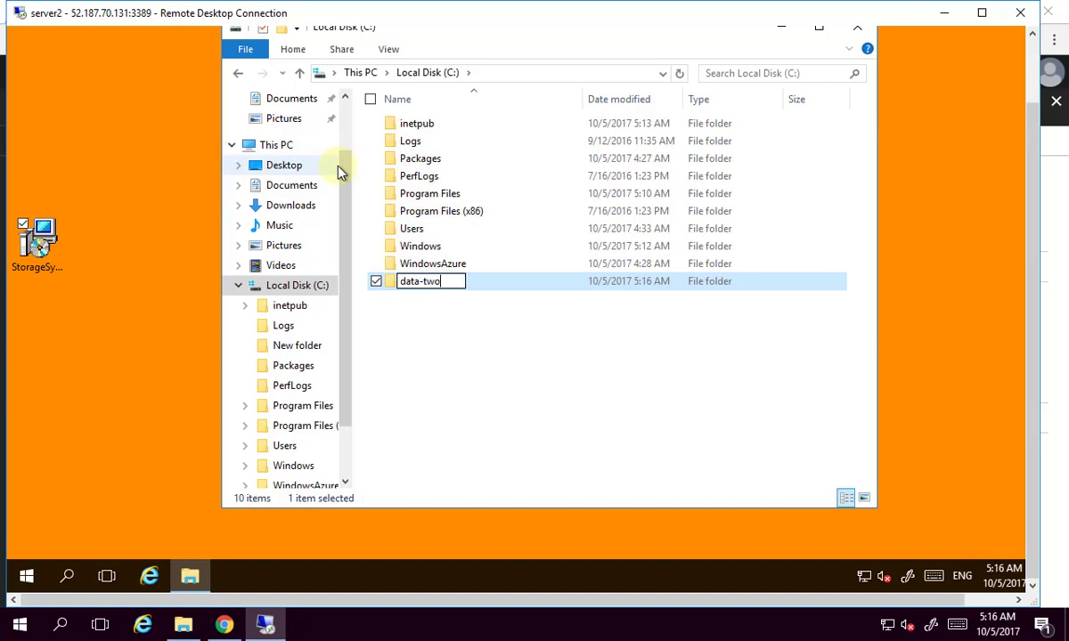
{"action": "key", "text": "Return"}
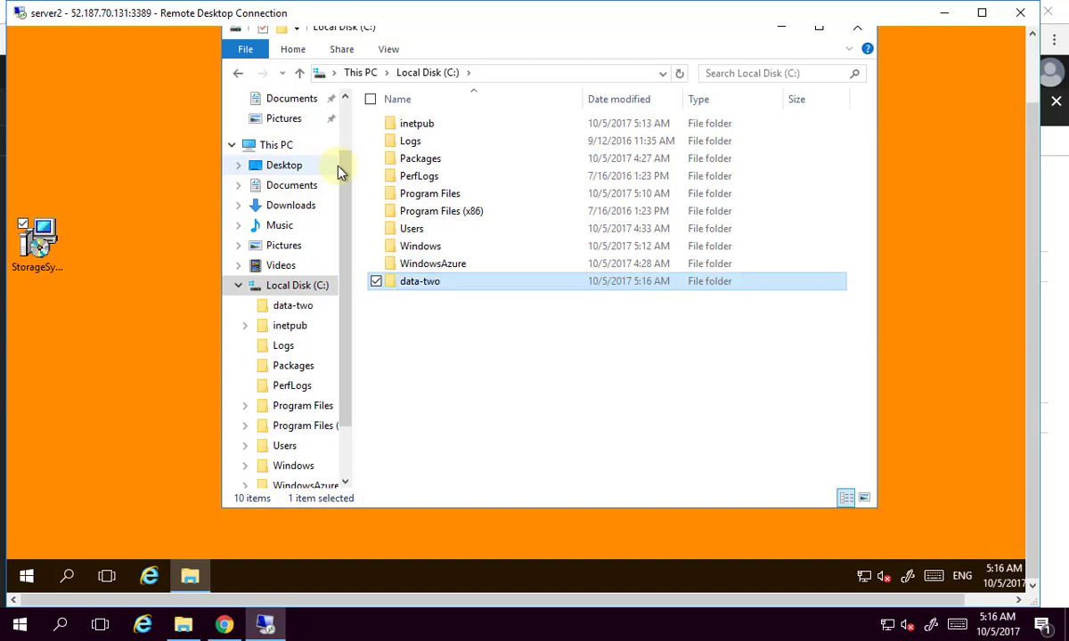
{"action": "double_click", "coordinate": [446, 283]}
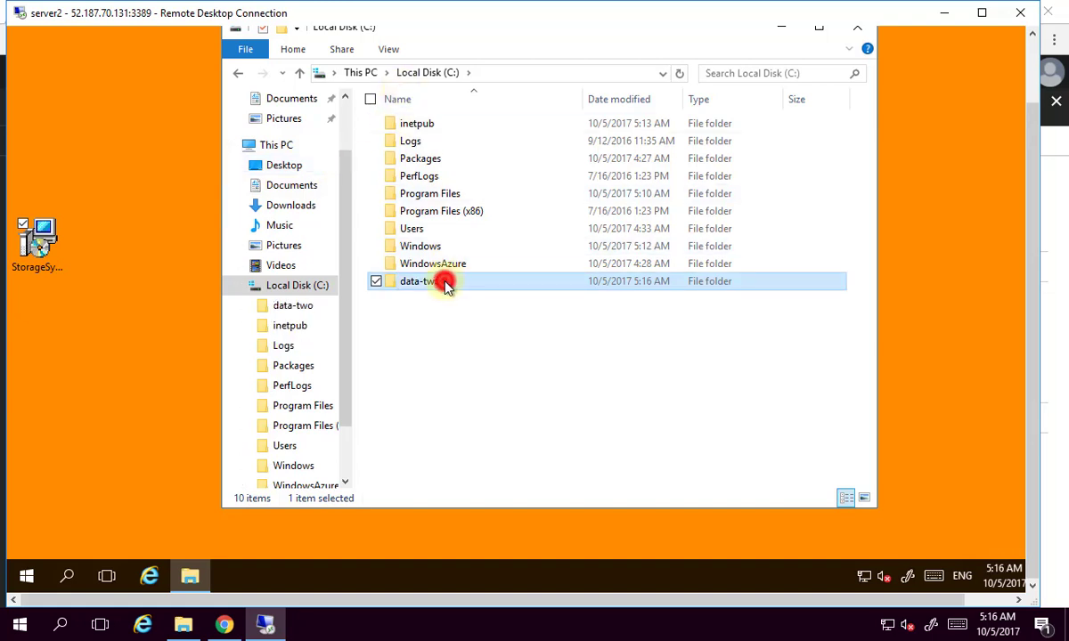
{"action": "left_click", "coordinate": [556, 74]}
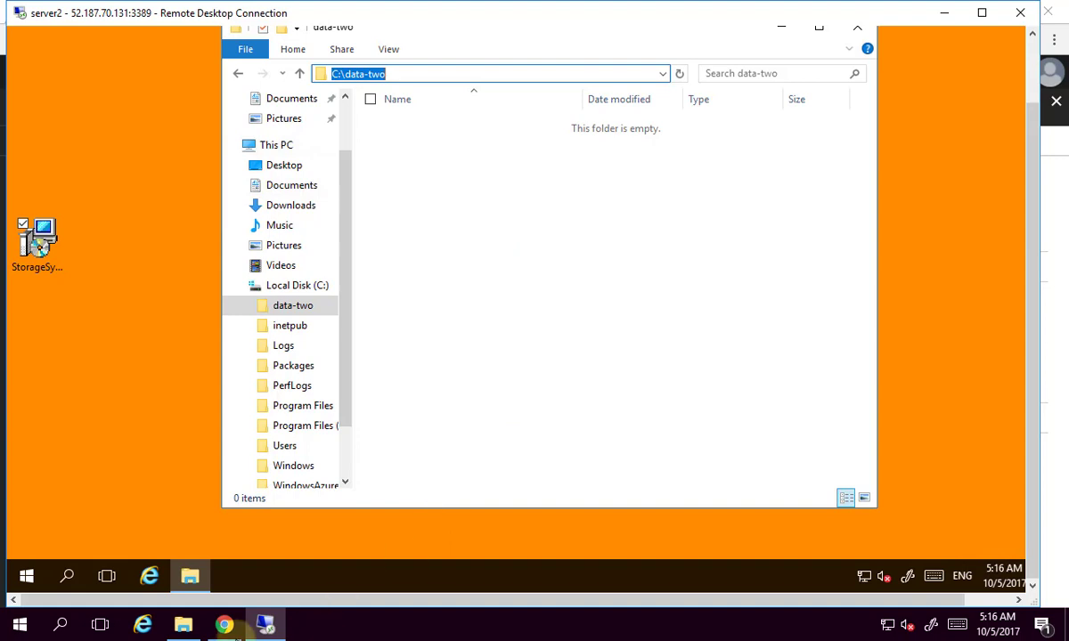
{"action": "left_click", "coordinate": [225, 626]}
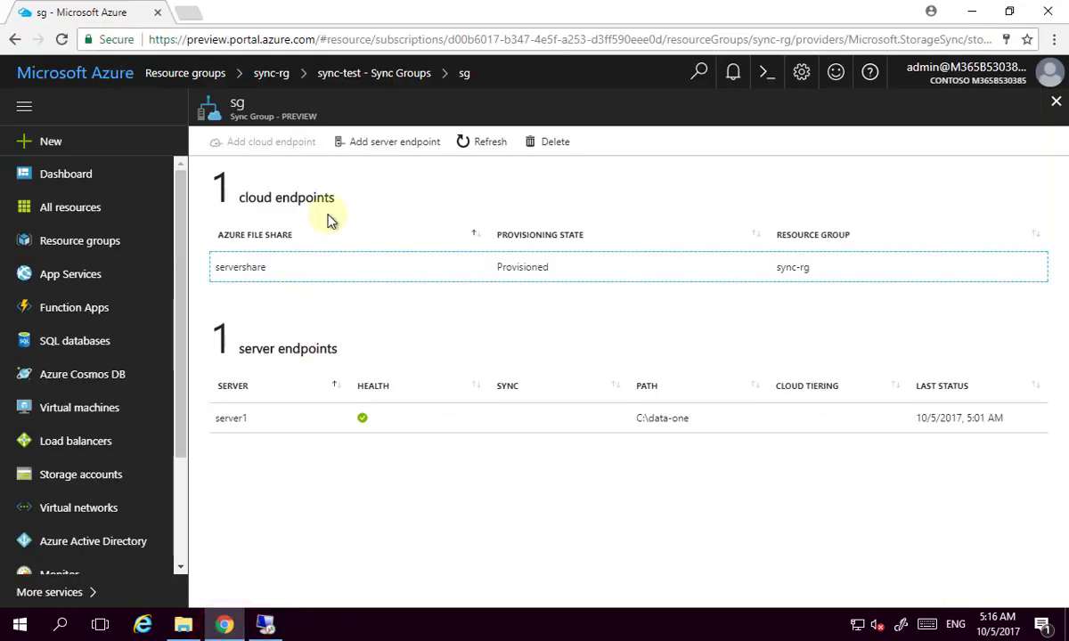
Add a server endpoint for server2 with path C:\data-two, cloud tiering left disabled.
{"action": "left_click", "coordinate": [409, 148]}
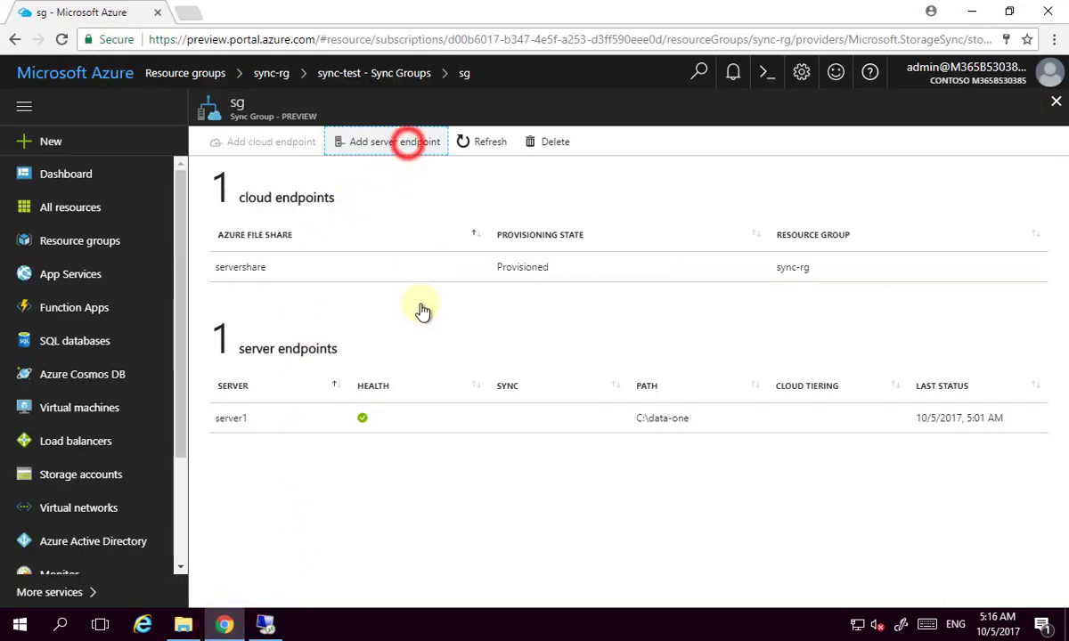
{"action": "left_click", "coordinate": [862, 367]}
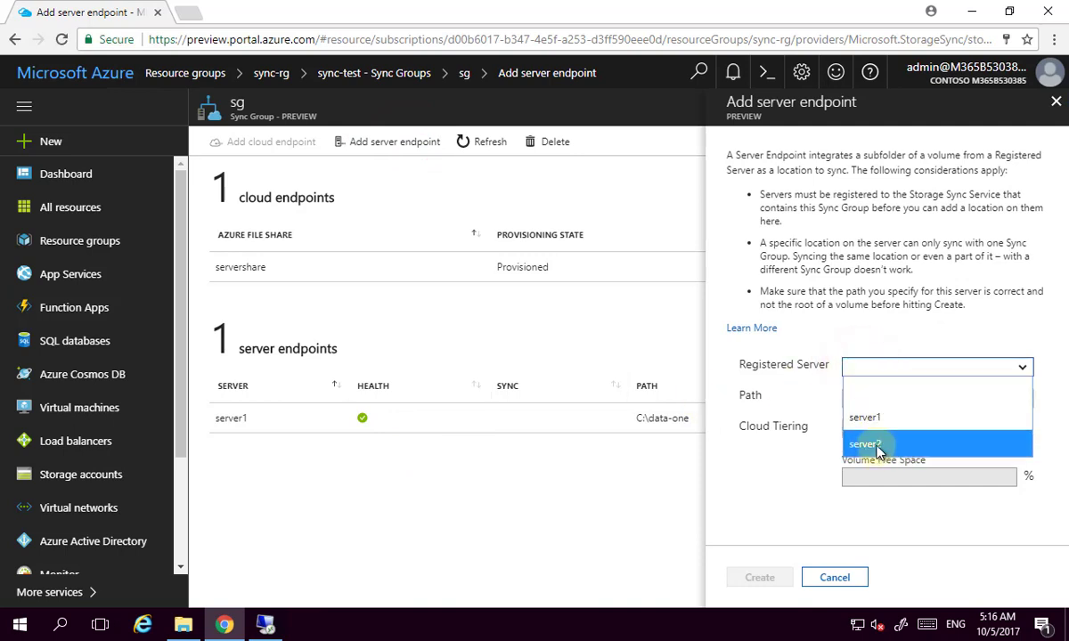
{"action": "left_click", "coordinate": [877, 445]}
{"action": "left_click", "coordinate": [880, 400]}
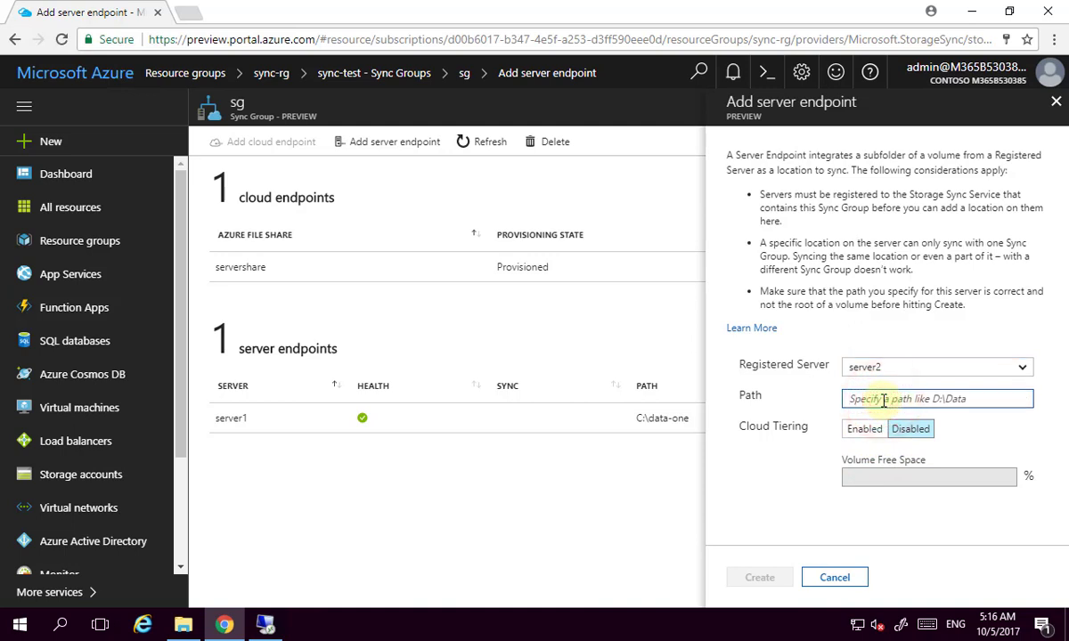
{"action": "type", "text": "C:\\data-two"}
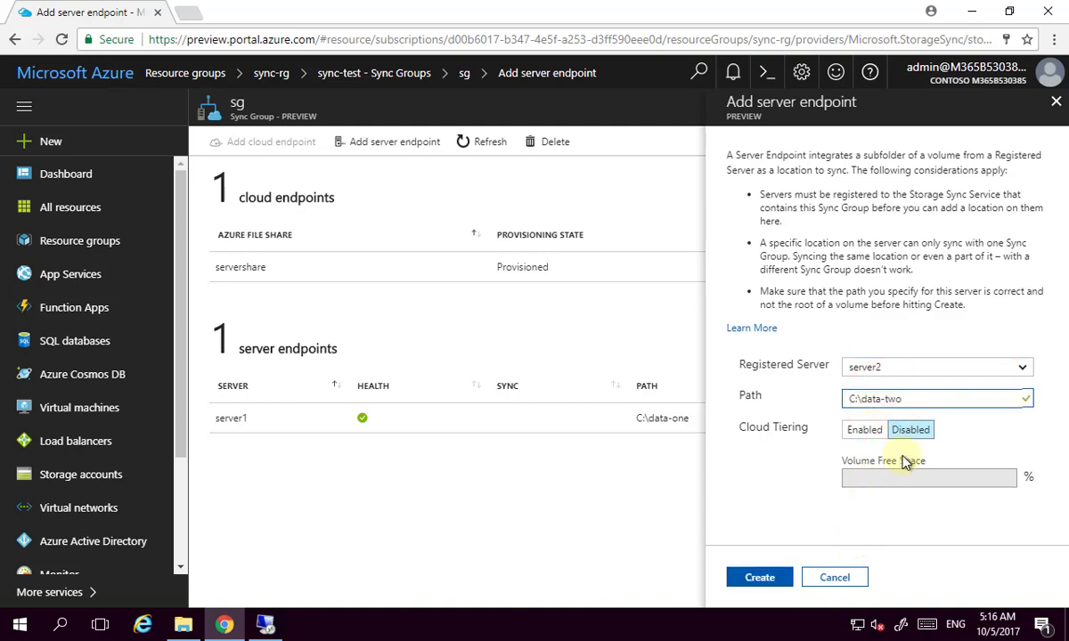
{"action": "left_click", "coordinate": [764, 580]}
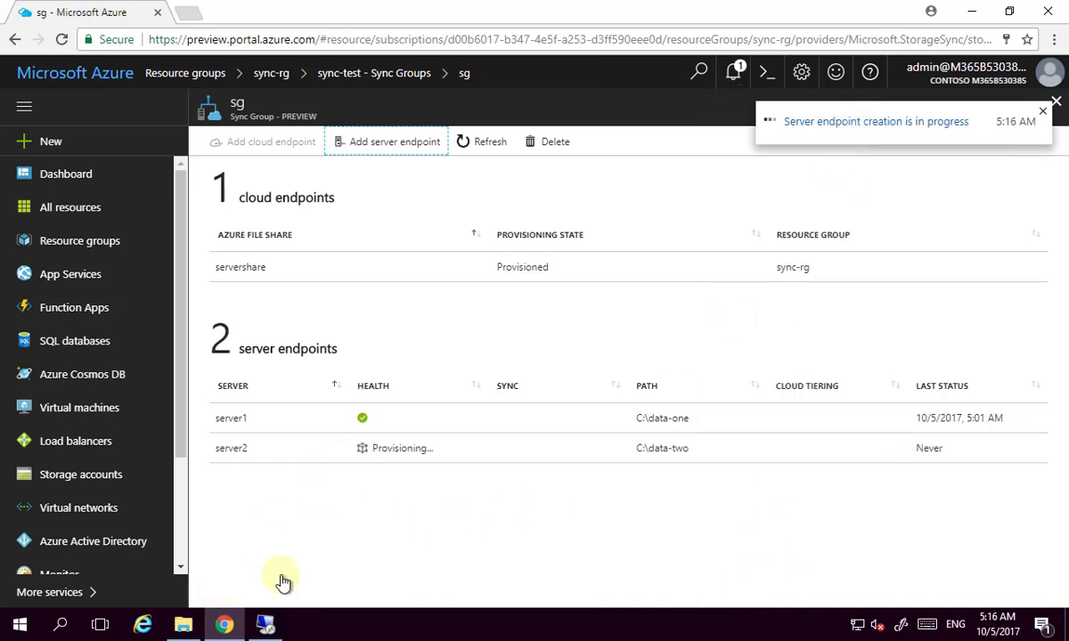
{"action": "left_click", "coordinate": [255, 628]}
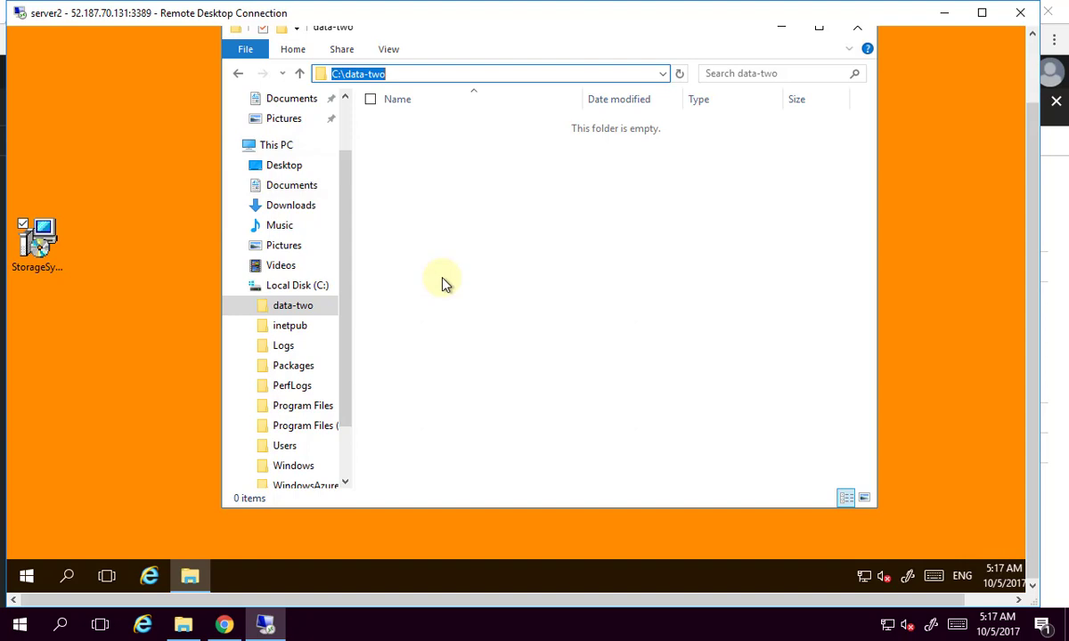
Place a data-one Explorer window beside data-two to compare their ten files.
{"action": "left_click", "coordinate": [183, 626]}
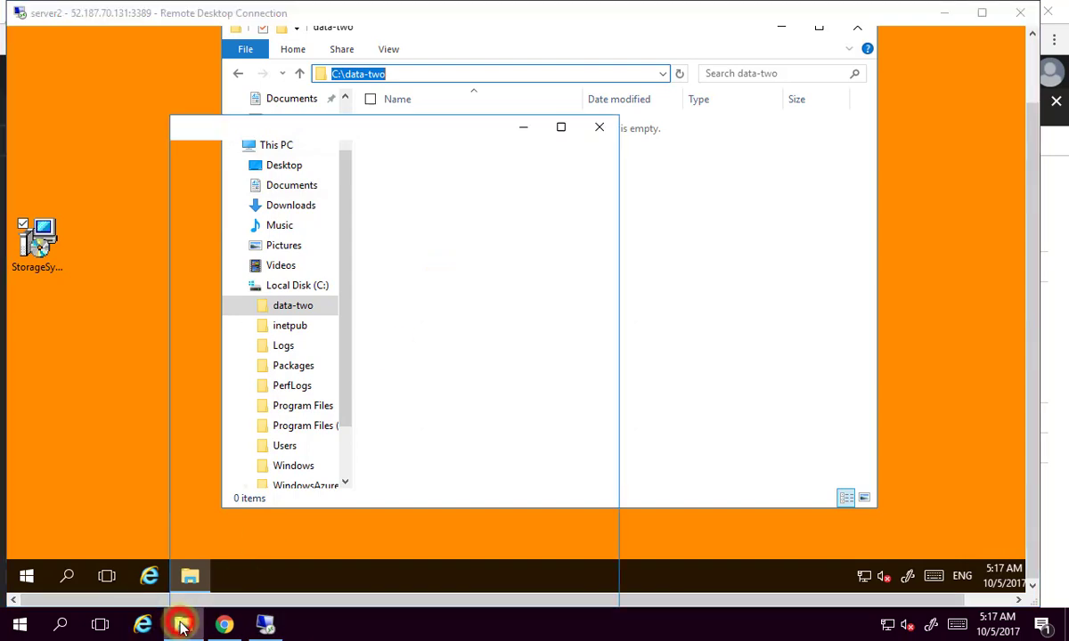
{"action": "left_click_drag", "start_coordinate": [388, 129], "coordinate": [224, 45]}
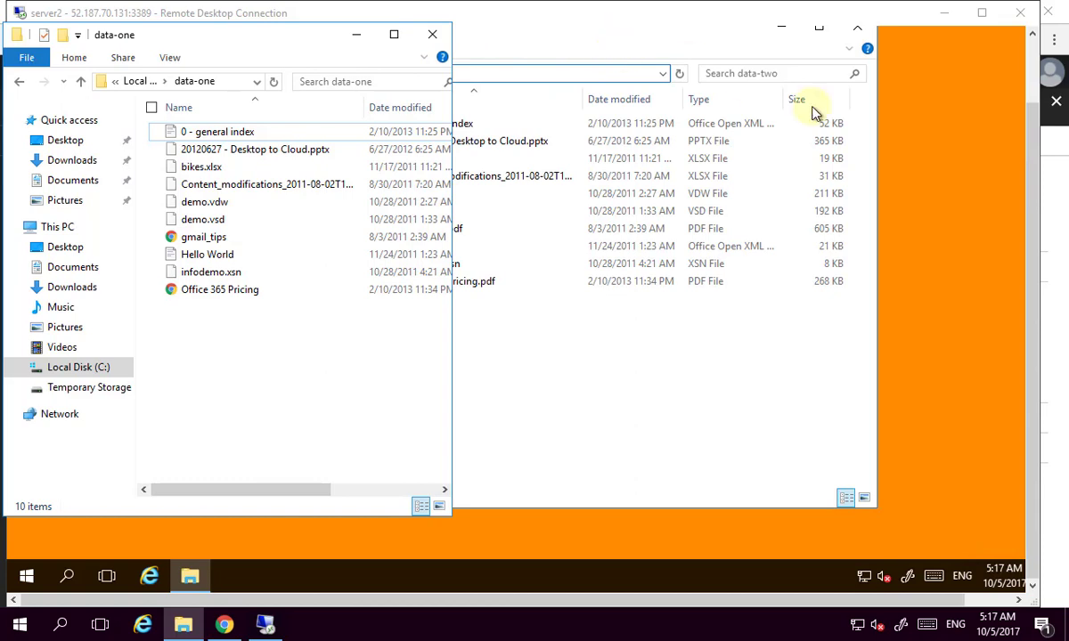
{"action": "left_click", "coordinate": [293, 32]}
{"action": "left_click_drag", "start_coordinate": [439, 59], "coordinate": [862, 24]}
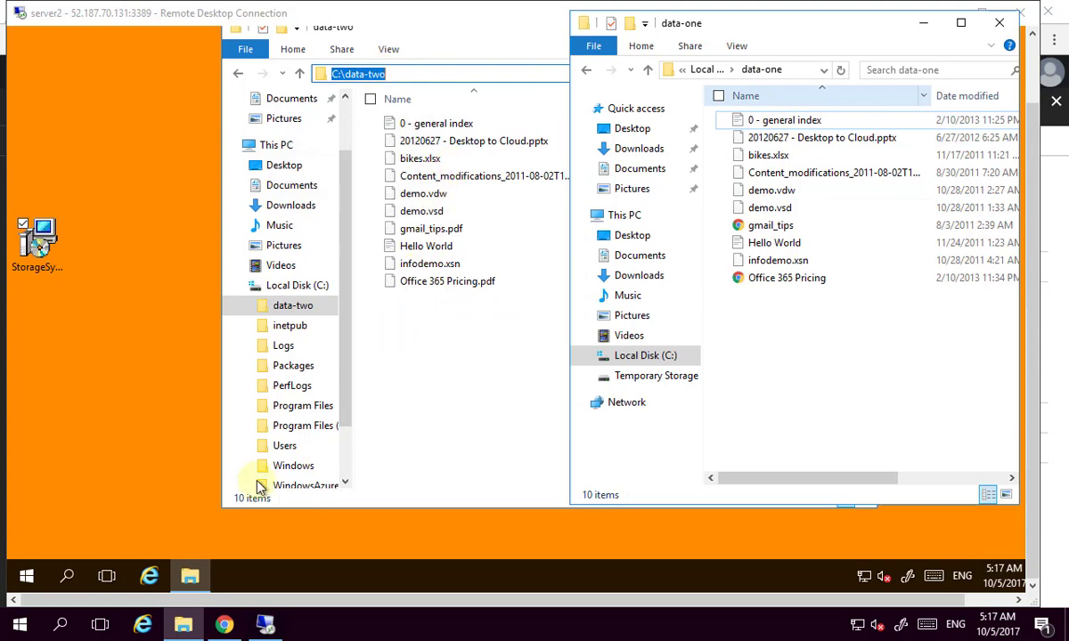
{"action": "left_click", "coordinate": [223, 625]}
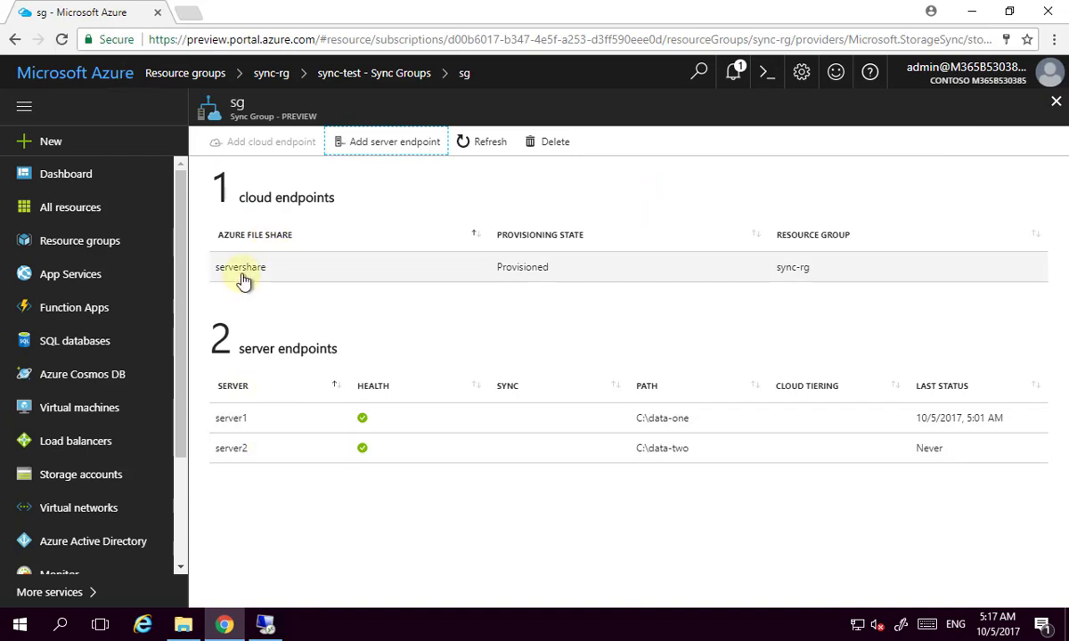
Copy the Windows connect command for servershare in storage account syncloc873983.
{"action": "left_click", "coordinate": [30, 476]}
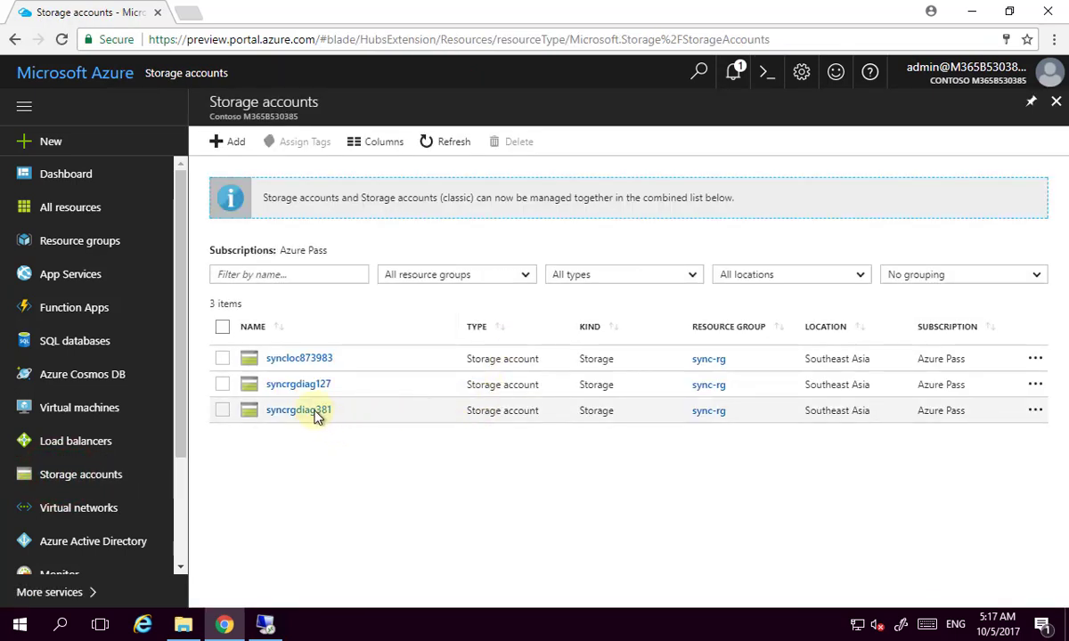
{"action": "left_click", "coordinate": [301, 359]}
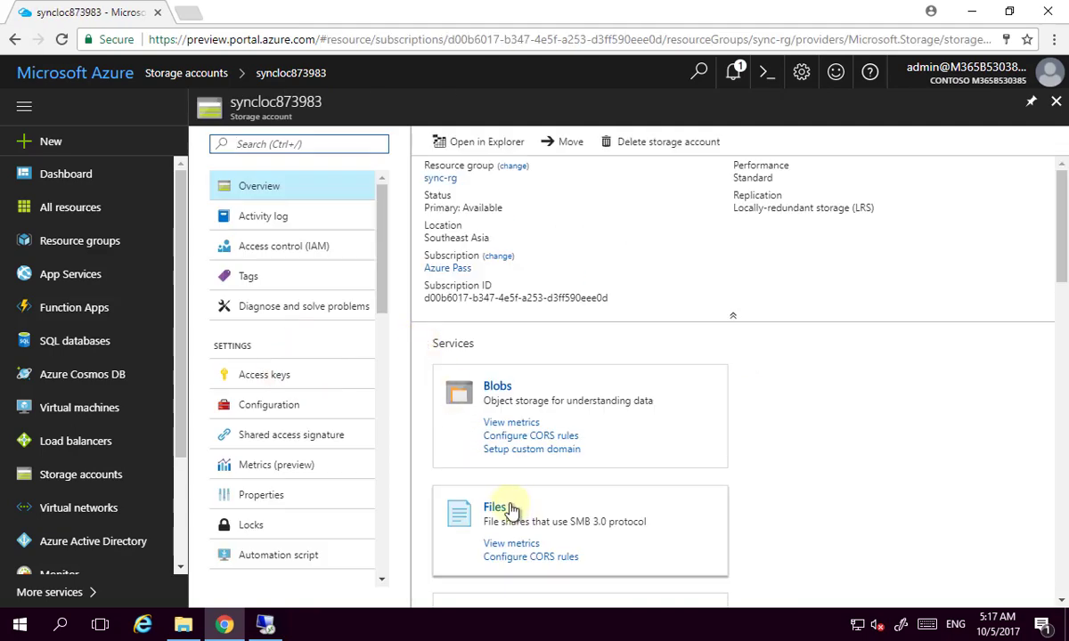
{"action": "left_click", "coordinate": [509, 503]}
{"action": "left_click", "coordinate": [483, 403]}
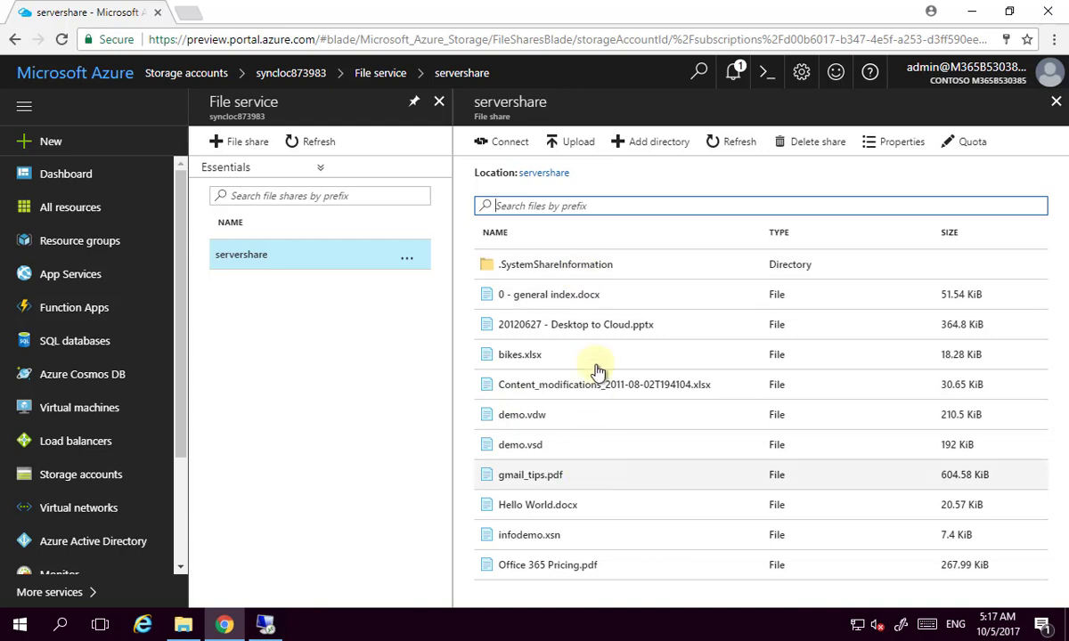
{"action": "left_click", "coordinate": [504, 153]}
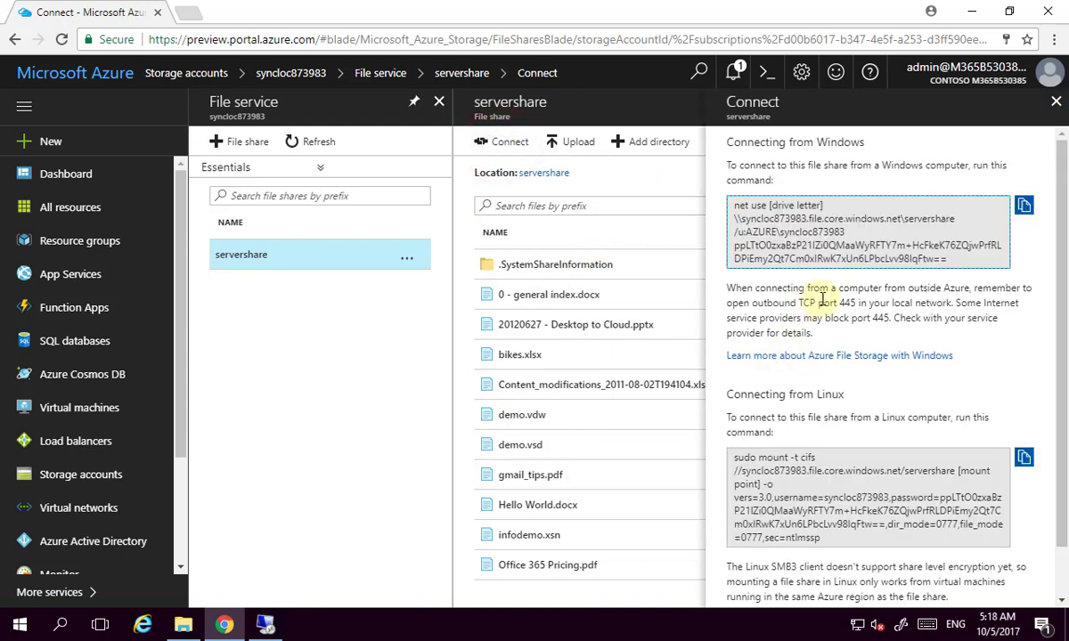
{"action": "left_click", "coordinate": [1024, 205]}
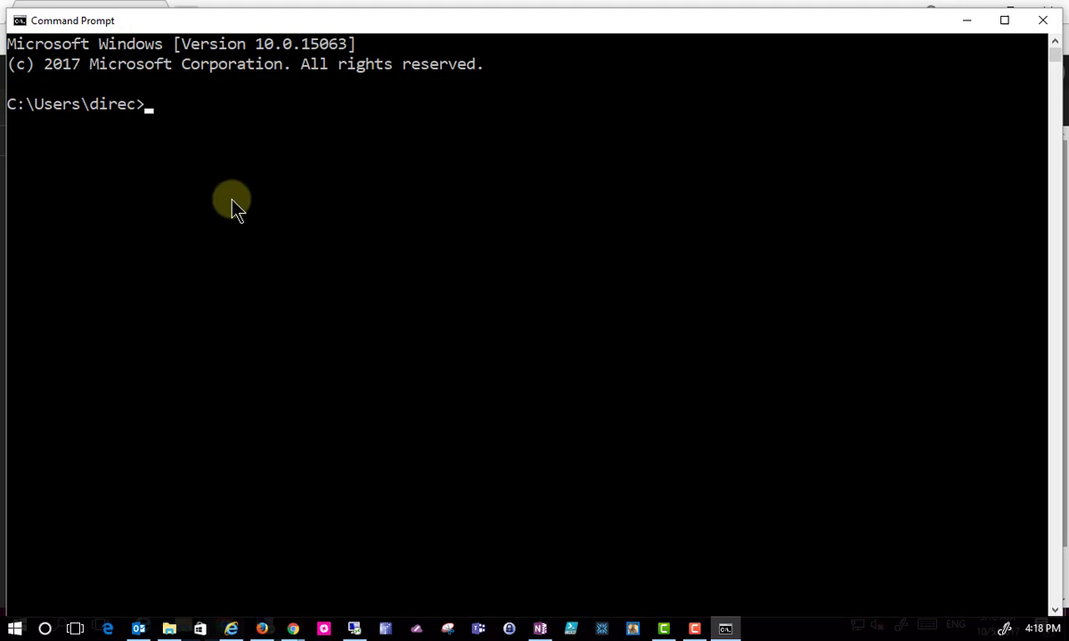
List the home folder and C:\ root, show the Windows version, then clear the console.
{"action": "type", "text": "dir"}
{"action": "key", "text": "Return"}
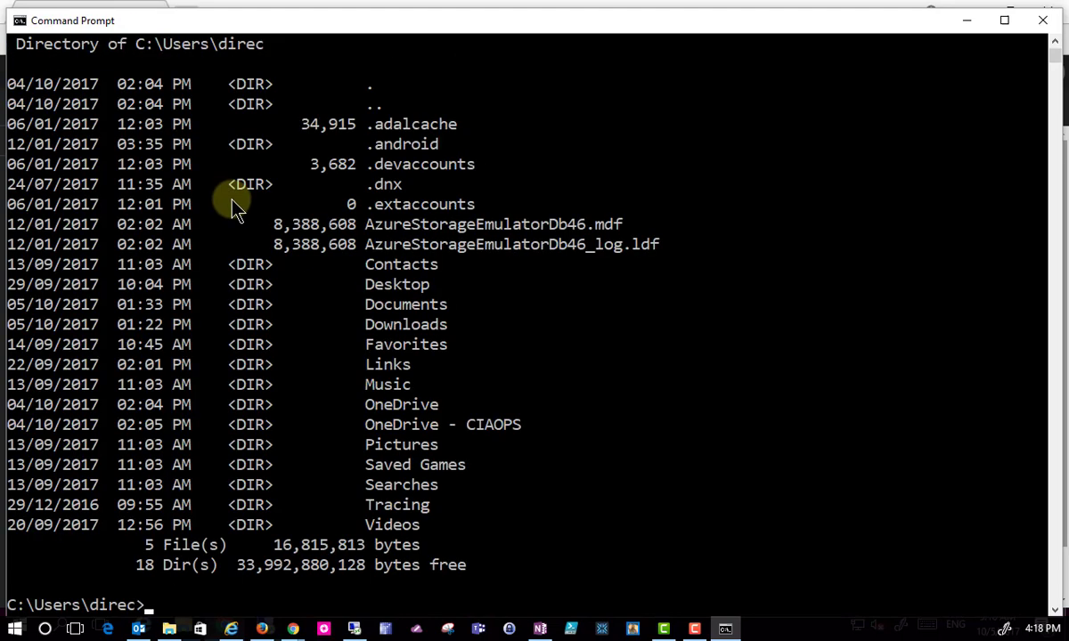
{"action": "type", "text": "cd\\"}
{"action": "key", "text": "Return"}
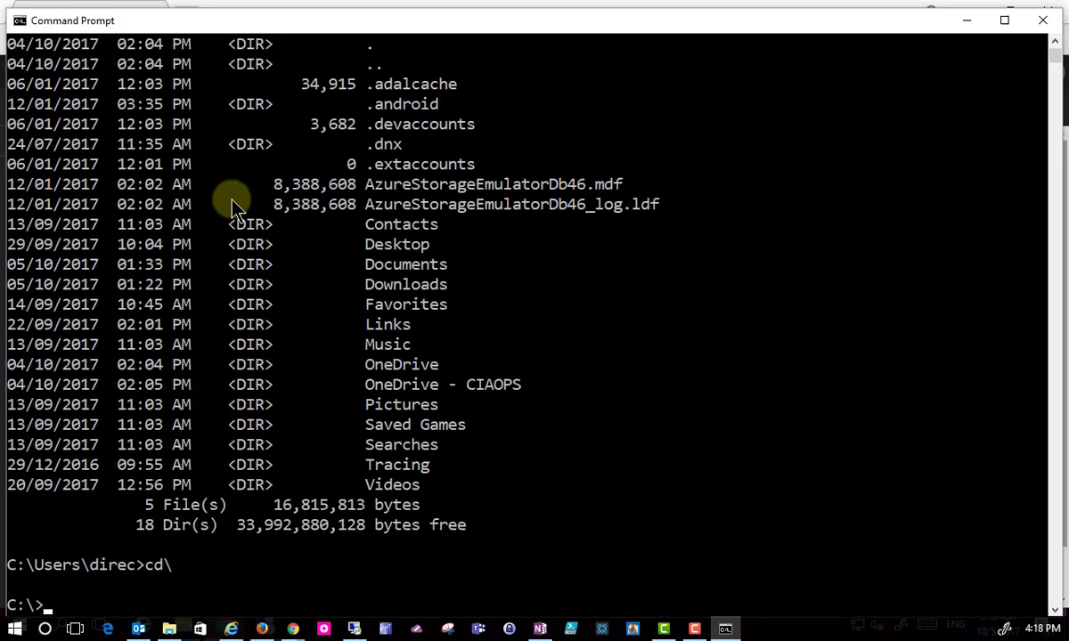
{"action": "type", "text": "dir"}
{"action": "key", "text": "Return"}
{"action": "type", "text": "ver"}
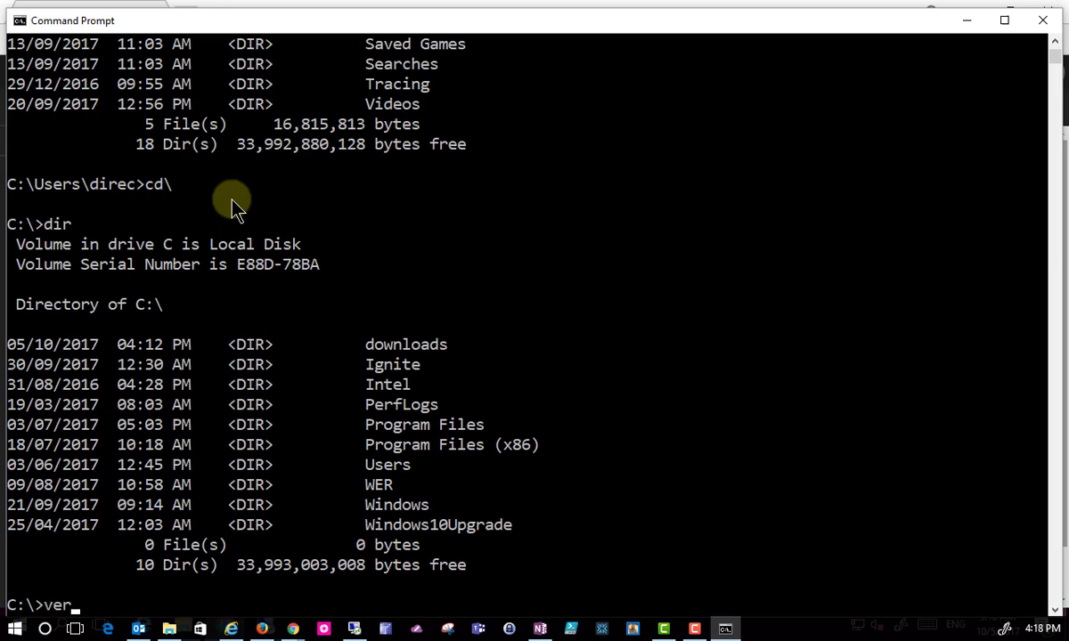
{"action": "key", "text": "Return"}
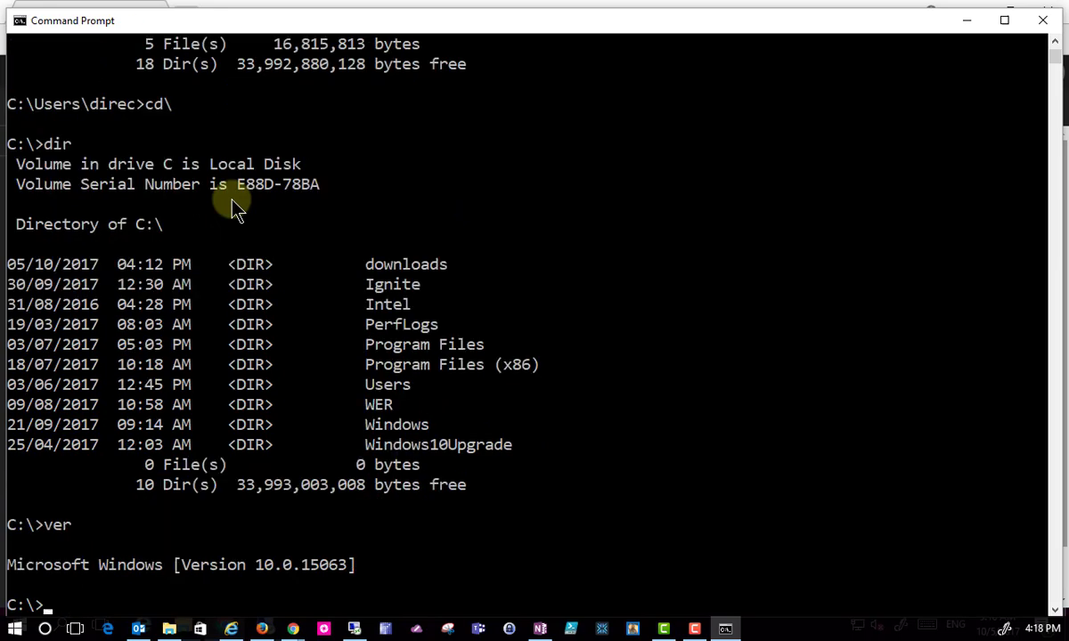
{"action": "type", "text": "cls"}
{"action": "key", "text": "Return"}
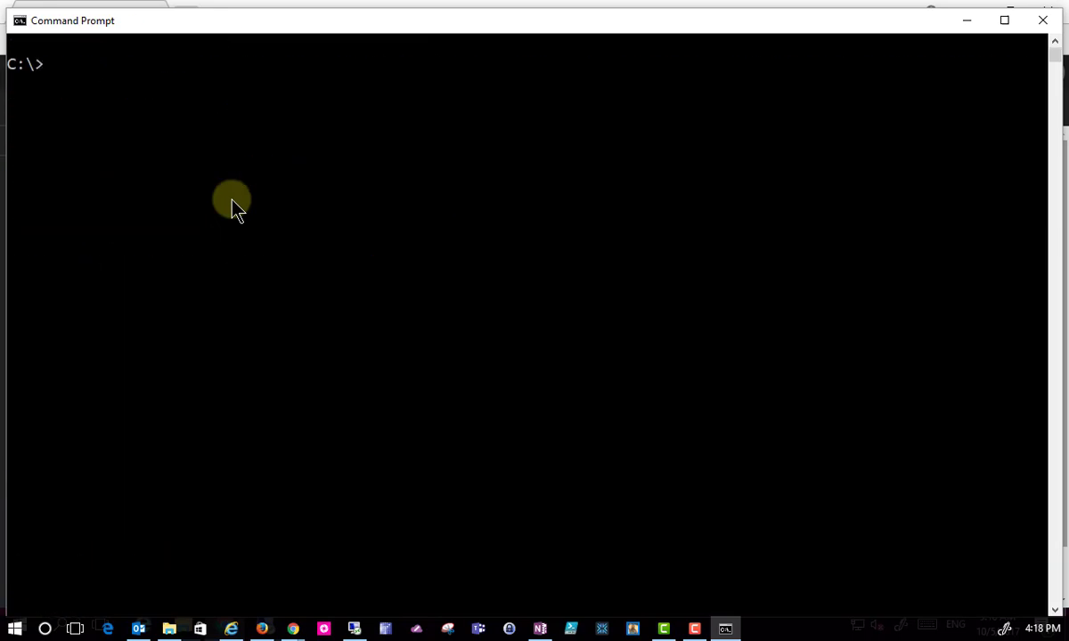
Run the pasted net use command with * replacing the drive-letter placeholder.
{"action": "key", "text": "ctrl+v"}
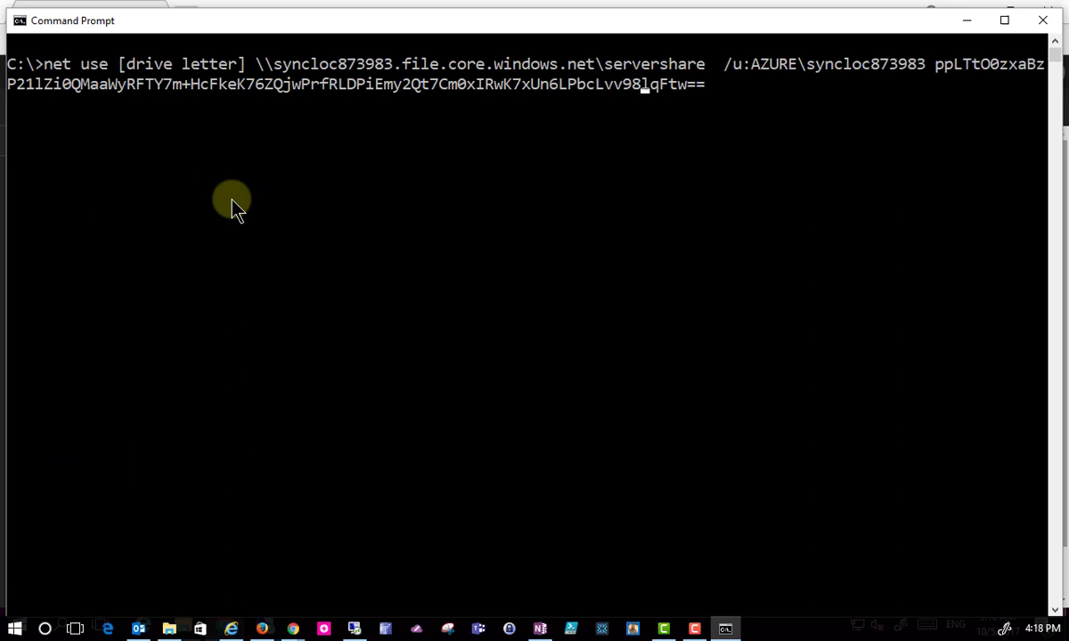
{"action": "key", "text": "Left"}
{"action": "key", "text": "Left"}
{"action": "key", "text": "Left"}
{"action": "key", "text": "Left"}
{"action": "key", "text": "Left"}
{"action": "key", "text": "Left"}
{"action": "key", "text": "Left"}
{"action": "key", "text": "Left"}
{"action": "key", "text": "Left"}
{"action": "key", "text": "Left"}
{"action": "key", "text": "Left"}
{"action": "key", "text": "Left"}
{"action": "key", "text": "Left"}
{"action": "key", "text": "Left"}
{"action": "key", "text": "Left"}
{"action": "key", "text": "Left"}
{"action": "key", "text": "Left"}
{"action": "key", "text": "Left"}
{"action": "key", "text": "Left"}
{"action": "key", "text": "Left"}
{"action": "key", "text": "Left"}
{"action": "key", "text": "Left"}
{"action": "key", "text": "Left"}
{"action": "key", "text": "Left"}
{"action": "key", "text": "Left"}
{"action": "key", "text": "Left"}
{"action": "key", "text": "Left"}
{"action": "key", "text": "Left"}
{"action": "key", "text": "Left"}
{"action": "key", "text": "Left"}
{"action": "key", "text": "Left"}
{"action": "key", "text": "Left"}
{"action": "key", "text": "Left"}
{"action": "key", "text": "Left"}
{"action": "key", "text": "Left"}
{"action": "key", "text": "Left"}
{"action": "key", "text": "Left"}
{"action": "key", "text": "Left"}
{"action": "key", "text": "Left"}
{"action": "key", "text": "Left"}
{"action": "key", "text": "Left"}
{"action": "key", "text": "Left"}
{"action": "key", "text": "Left"}
{"action": "key", "text": "Left"}
{"action": "key", "text": "Left"}
{"action": "key", "text": "Left"}
{"action": "key", "text": "Left"}
{"action": "key", "text": "Left"}
{"action": "key", "text": "Left"}
{"action": "key", "text": "Left"}
{"action": "key", "text": "Left"}
{"action": "key", "text": "Left"}
{"action": "key", "text": "Left"}
{"action": "key", "text": "Left"}
{"action": "key", "text": "Left"}
{"action": "key", "text": "Left"}
{"action": "key", "text": "Left"}
{"action": "key", "text": "Left"}
{"action": "key", "text": "Left"}
{"action": "key", "text": "Left"}
{"action": "key", "text": "Left"}
{"action": "key", "text": "BackSpace"}
{"action": "key", "text": "BackSpace"}
{"action": "key", "text": "BackSpace"}
{"action": "key", "text": "BackSpace"}
{"action": "key", "text": "BackSpace"}
{"action": "key", "text": "BackSpace"}
{"action": "key", "text": "BackSpace"}
{"action": "key", "text": "BackSpace"}
{"action": "key", "text": "BackSpace"}
{"action": "key", "text": "BackSpace"}
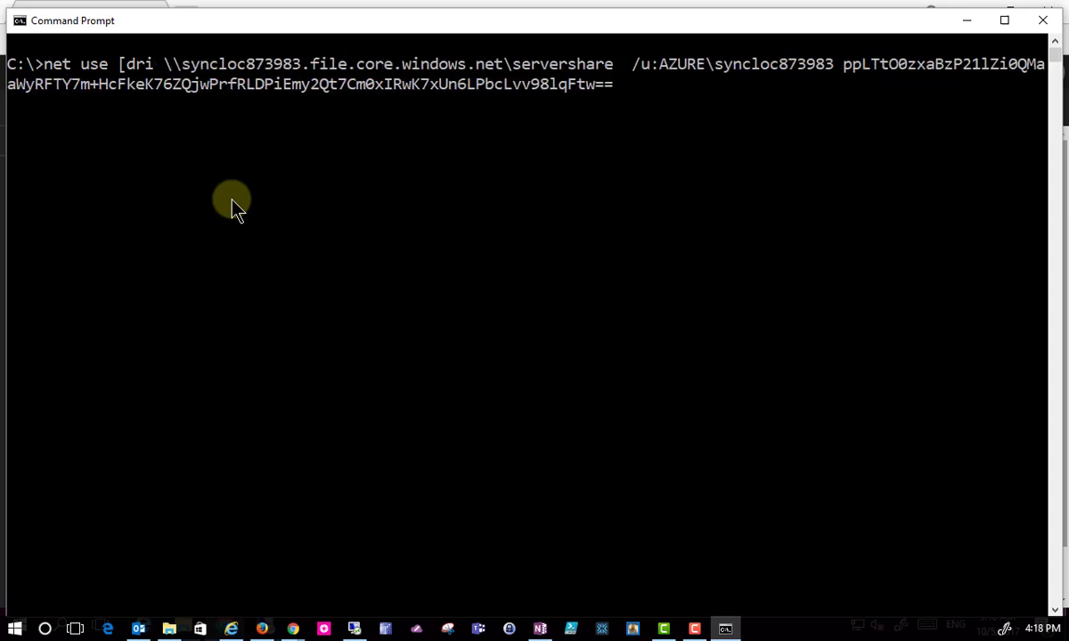
{"action": "key", "text": "BackSpace"}
{"action": "key", "text": "BackSpace"}
{"action": "key", "text": "BackSpace"}
{"action": "key", "text": "BackSpace"}
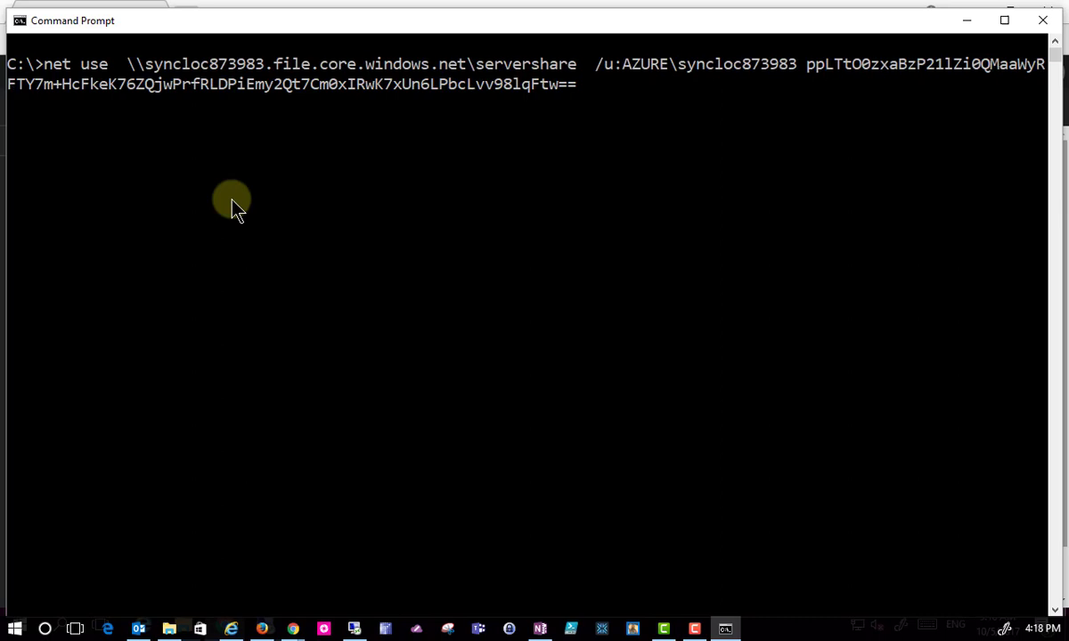
{"action": "type", "text": "*"}
{"action": "key", "text": "Return"}
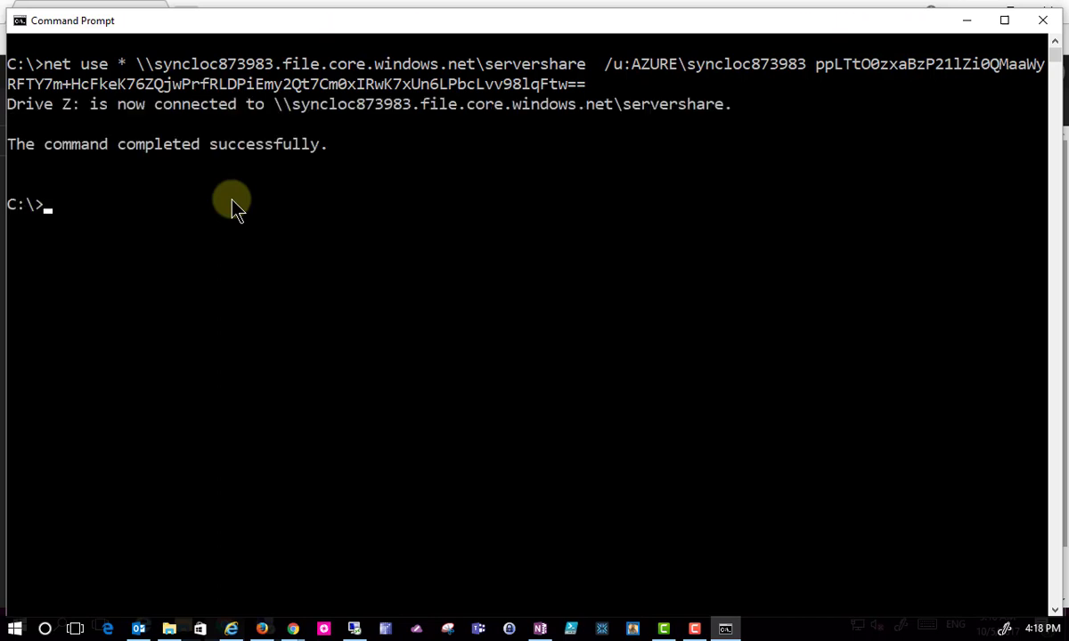
Switch to drive Z: and list the share's files with dir.
{"action": "type", "text": "z:"}
{"action": "key", "text": "Return"}
{"action": "type", "text": "dir"}
{"action": "key", "text": "Return"}
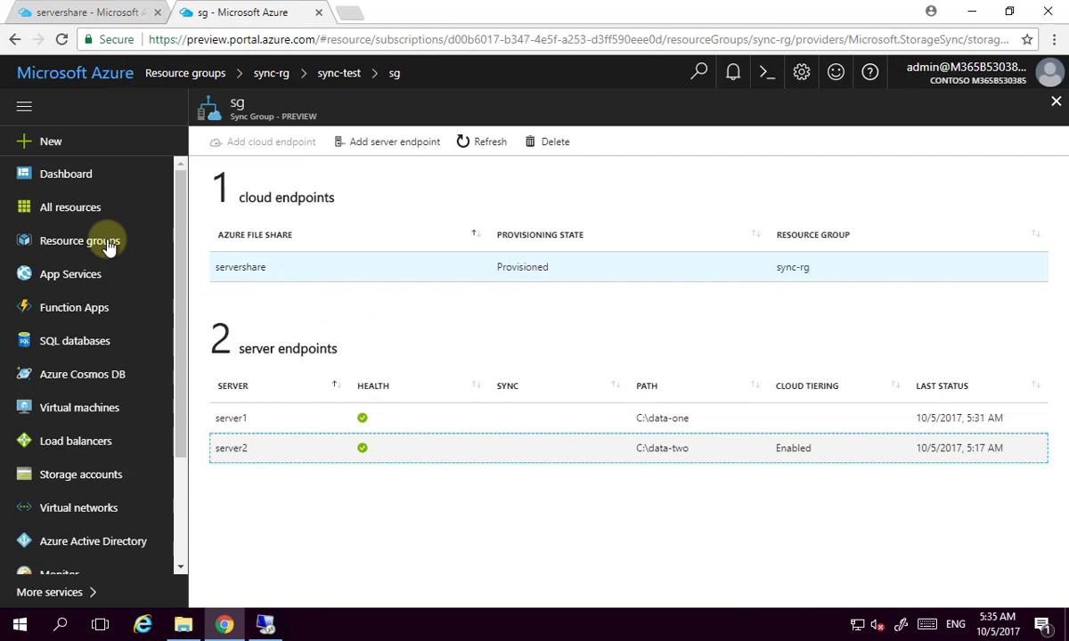
Search new resources for 'file' and open the Azure File Sync offering.
{"action": "left_click", "coordinate": [72, 145]}
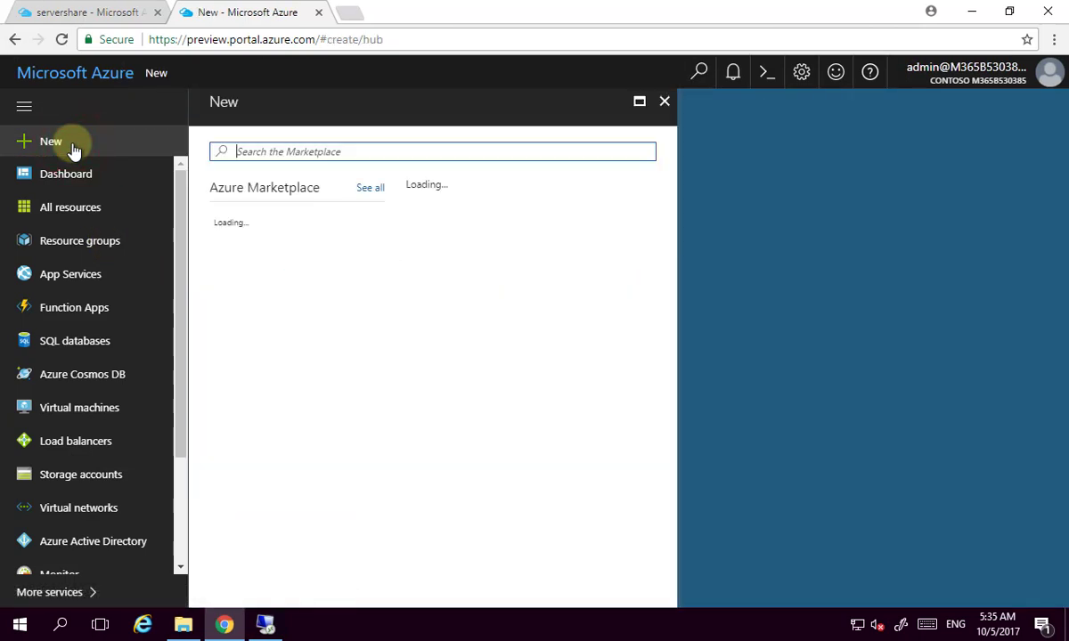
{"action": "type", "text": "file"}
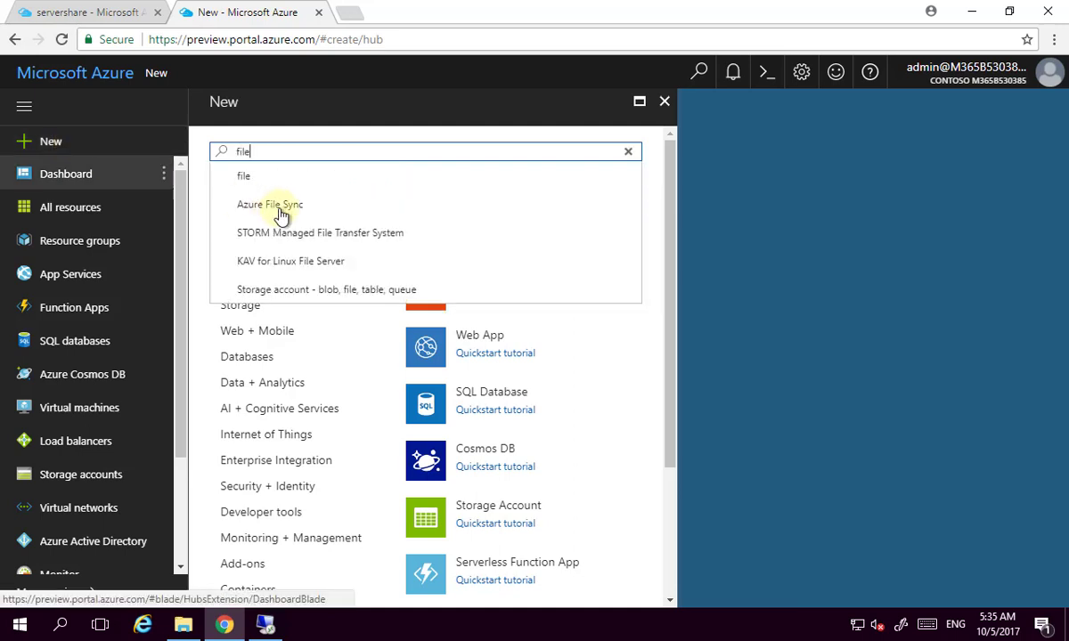
{"action": "left_click", "coordinate": [278, 207]}
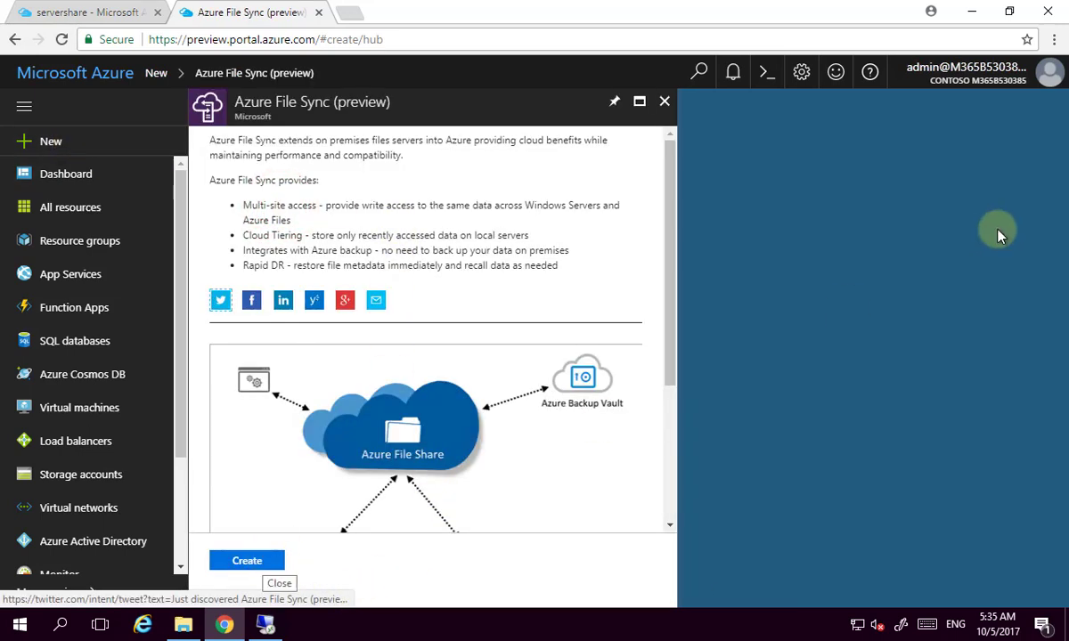
Open sync-test in sync-rg, view its Registered Servers, then open sync group sg.
{"action": "left_click", "coordinate": [69, 245]}
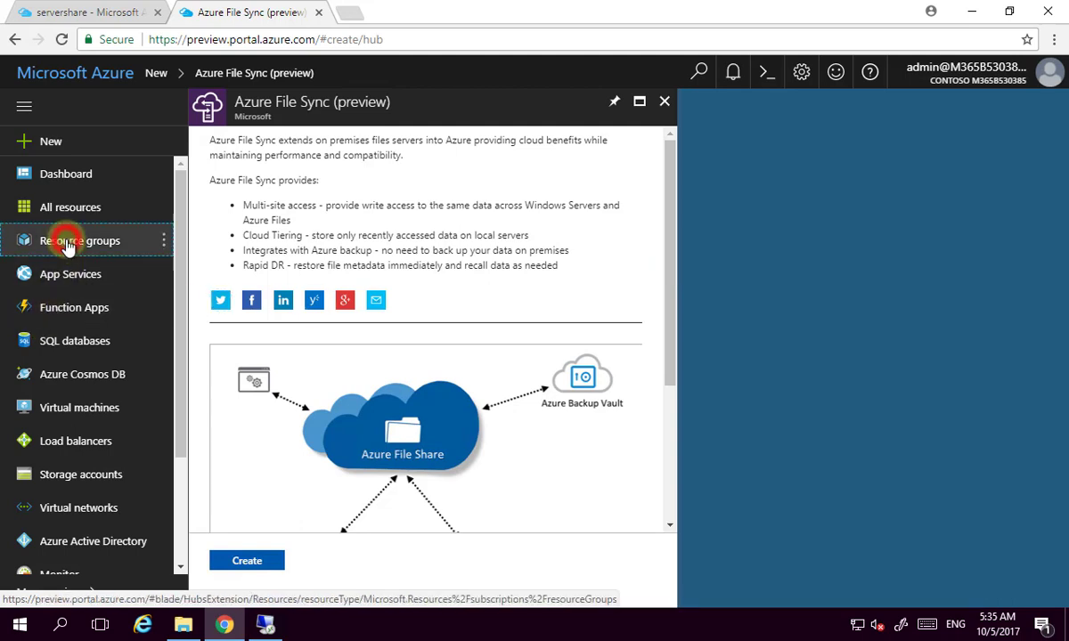
{"action": "left_click", "coordinate": [268, 281]}
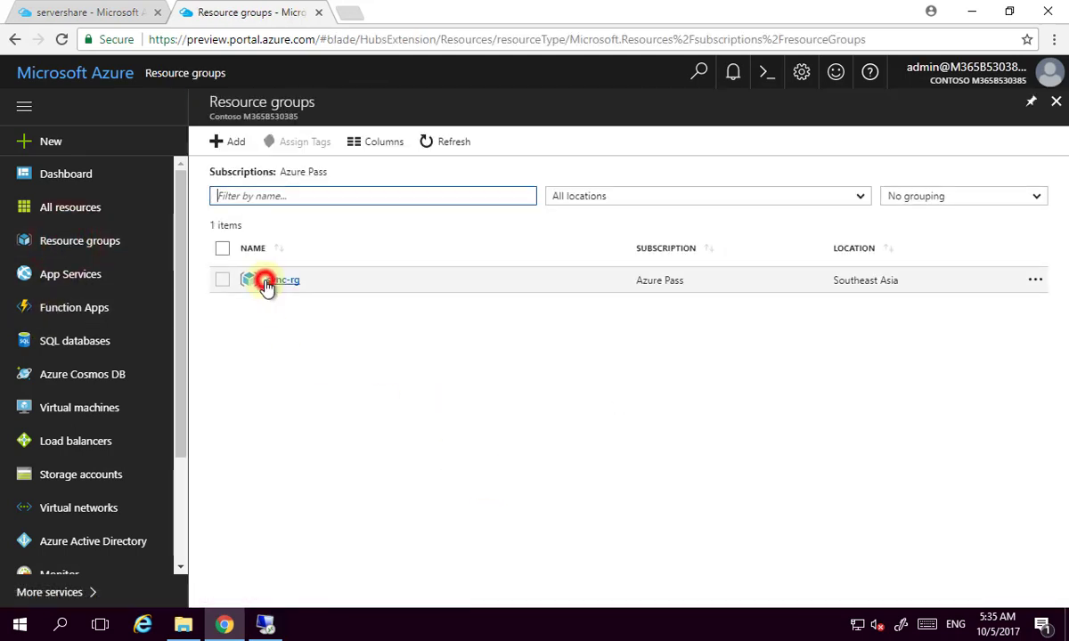
{"action": "scroll", "coordinate": [601, 474], "scroll_direction": "down", "scroll_amount": 3}
{"action": "scroll", "coordinate": [602, 474], "scroll_direction": "down", "scroll_amount": 3}
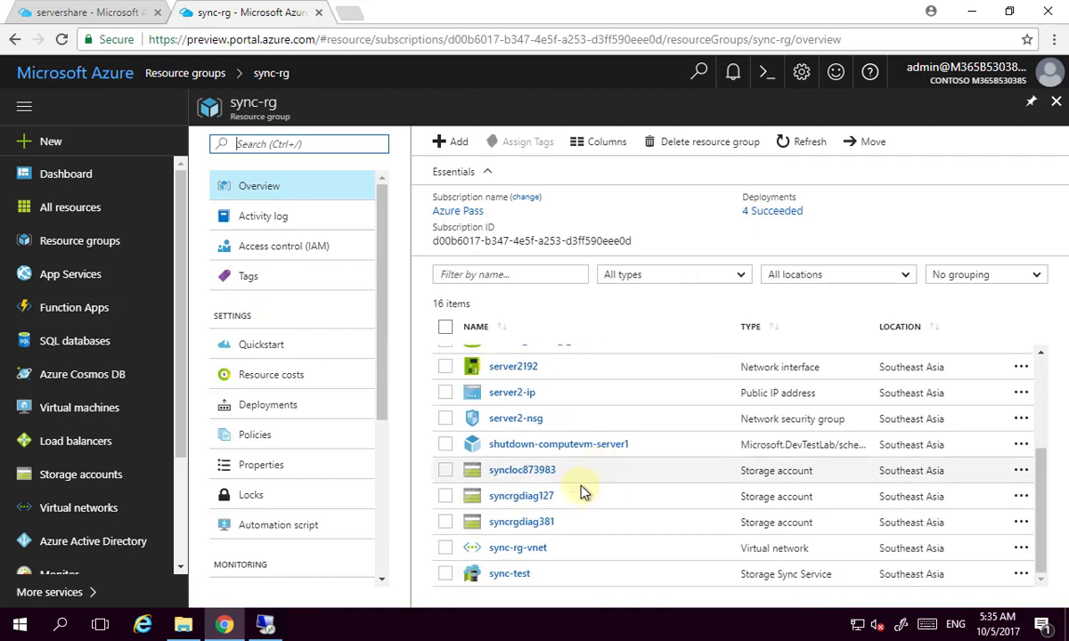
{"action": "left_click", "coordinate": [525, 574]}
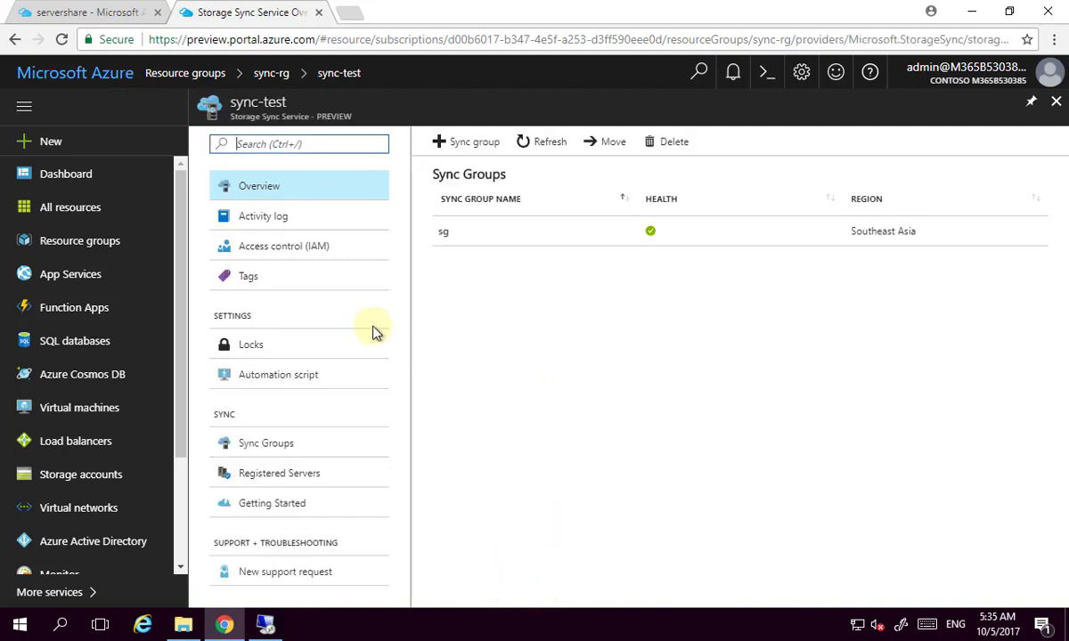
{"action": "left_click", "coordinate": [286, 479]}
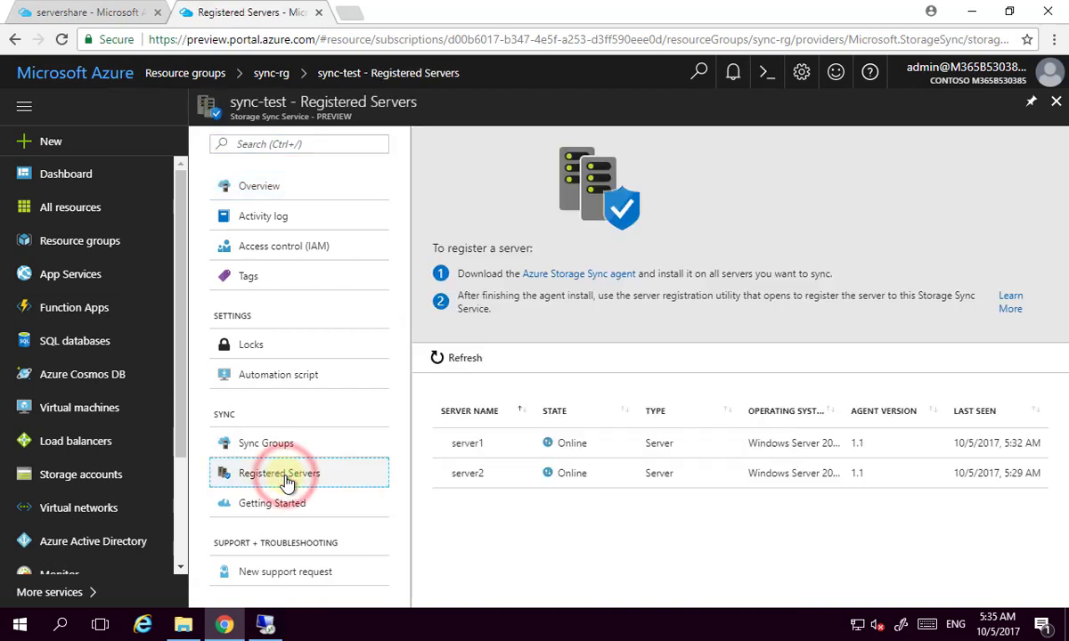
{"action": "left_click", "coordinate": [283, 443]}
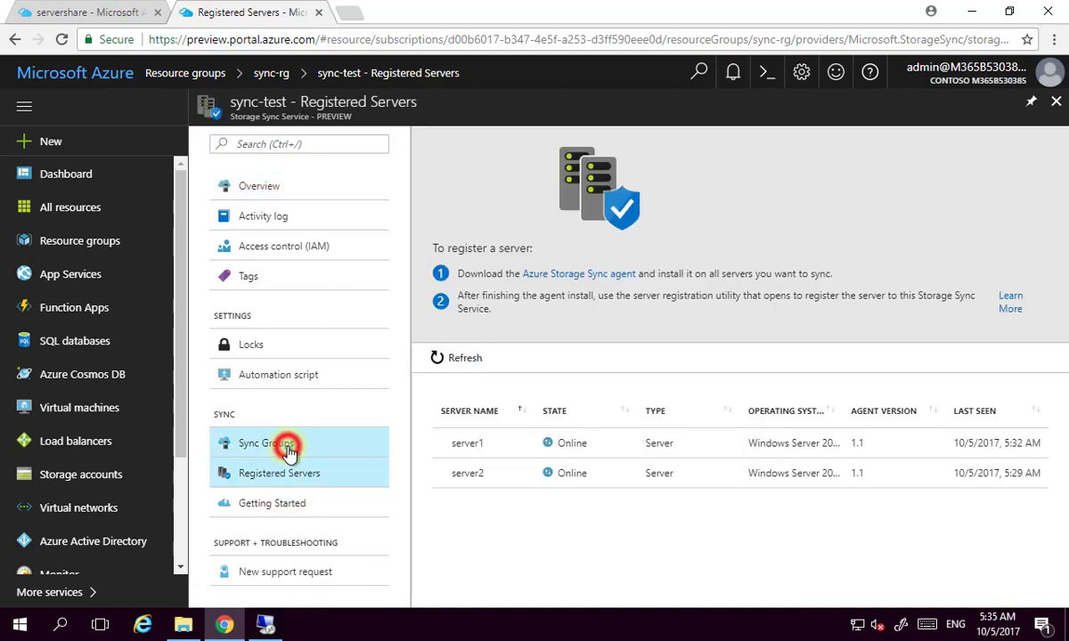
{"action": "left_click", "coordinate": [472, 231]}
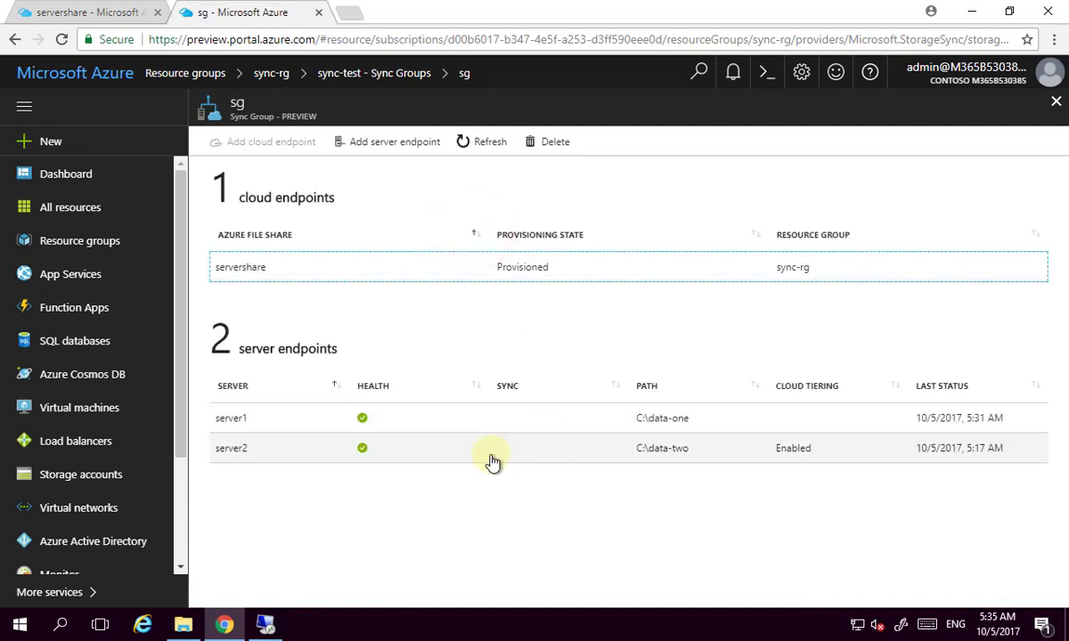
Check server1's endpoint properties, then open syncloc873983's Files service.
{"action": "left_click", "coordinate": [489, 427]}
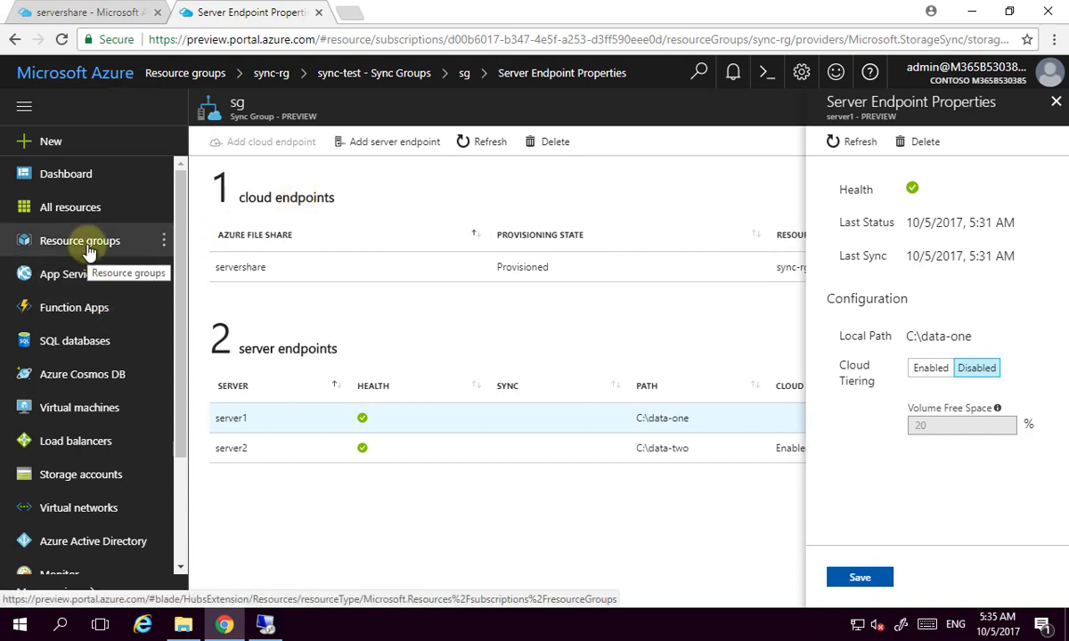
{"action": "left_click", "coordinate": [85, 479]}
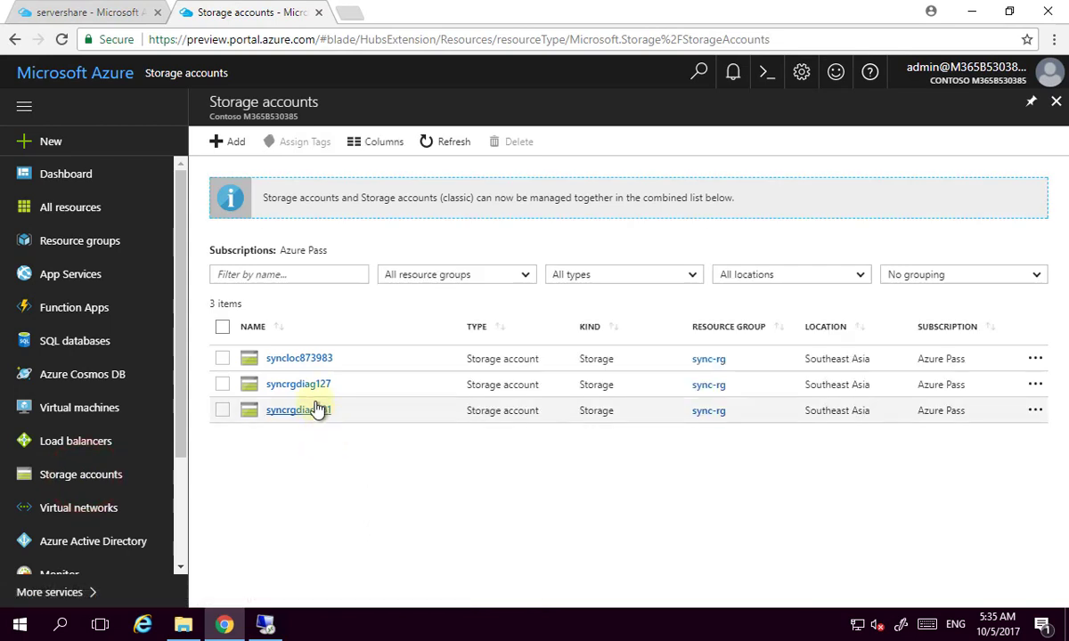
{"action": "left_click", "coordinate": [302, 357]}
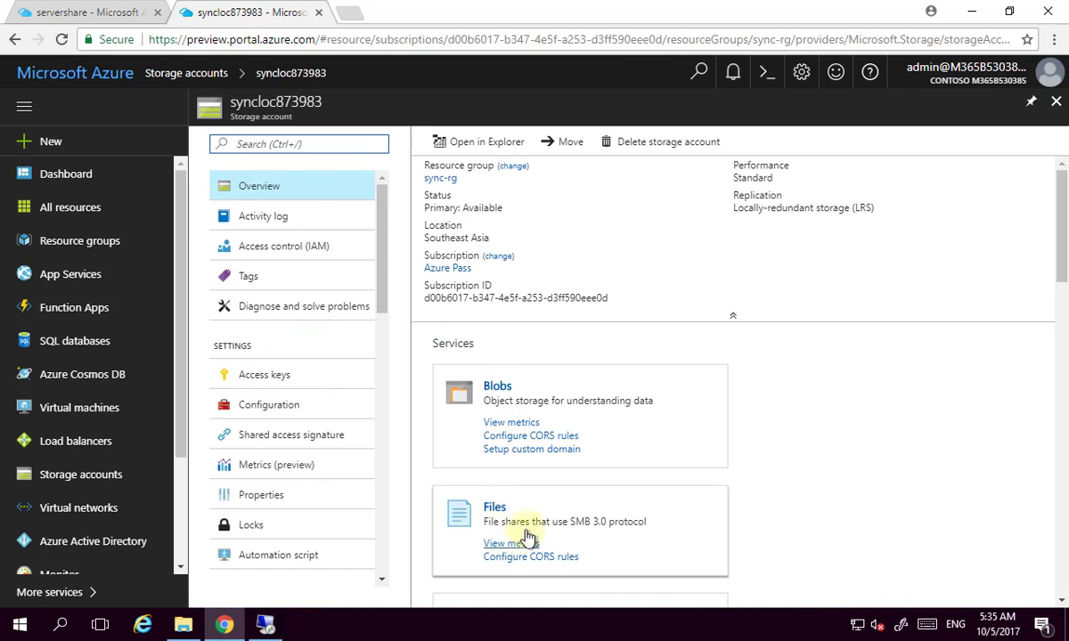
{"action": "left_click", "coordinate": [526, 529]}
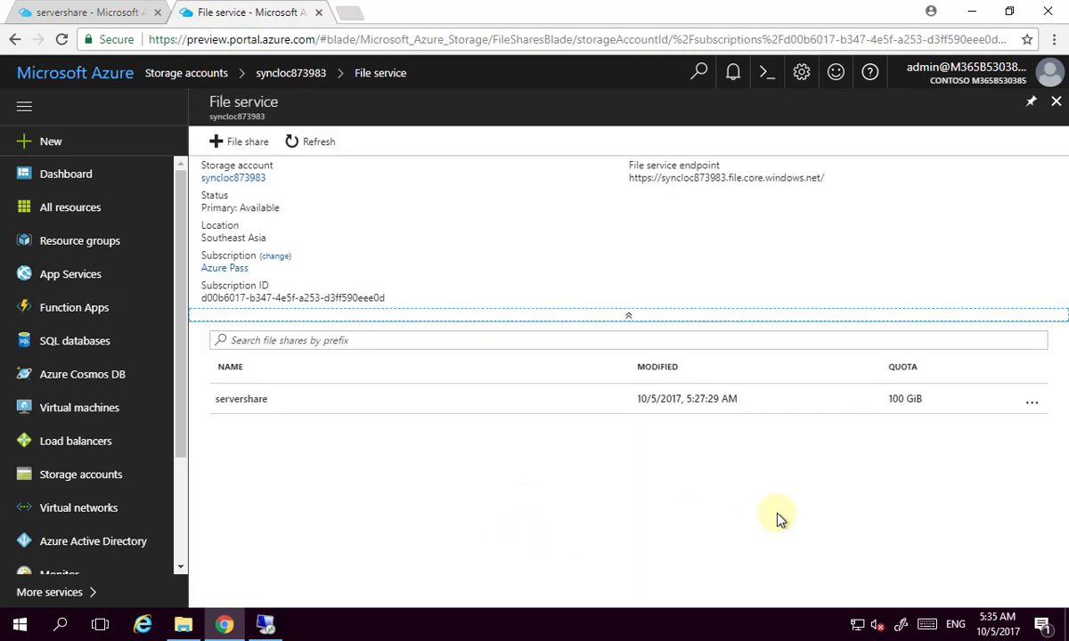